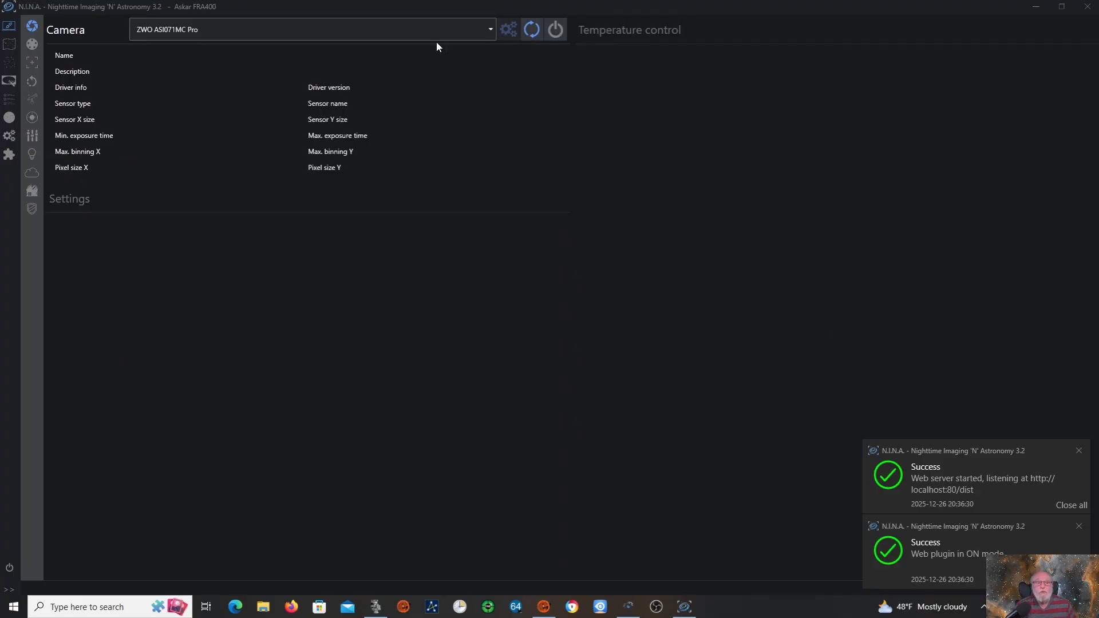
# Step: Choose the ZWO ASI071MC Pro as the imaging camera
pyautogui.click(492, 26)
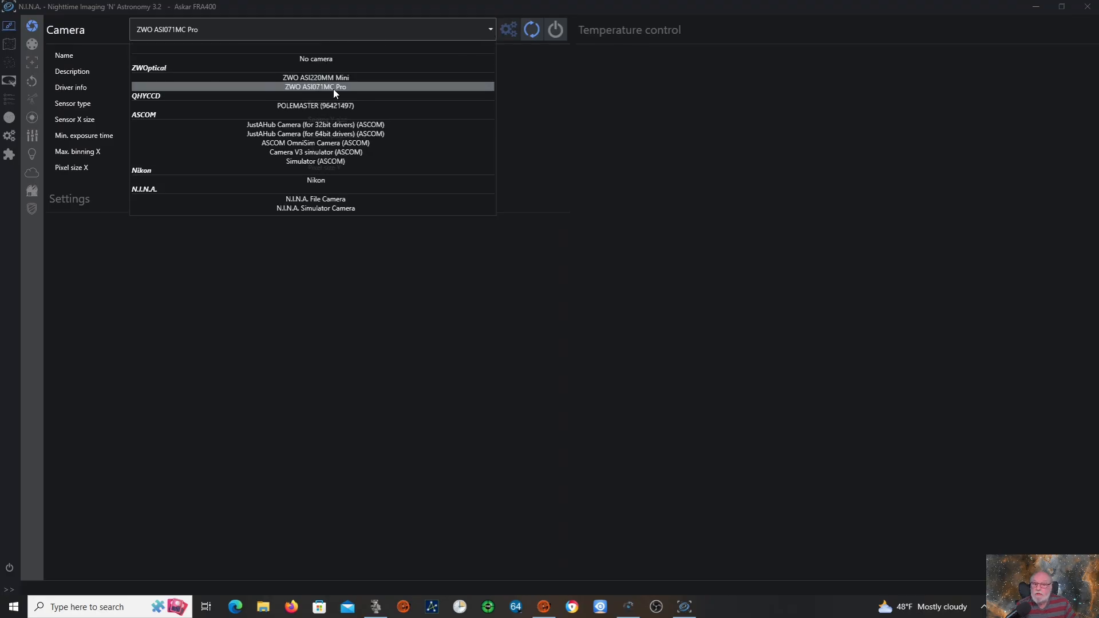
pyautogui.click(349, 87)
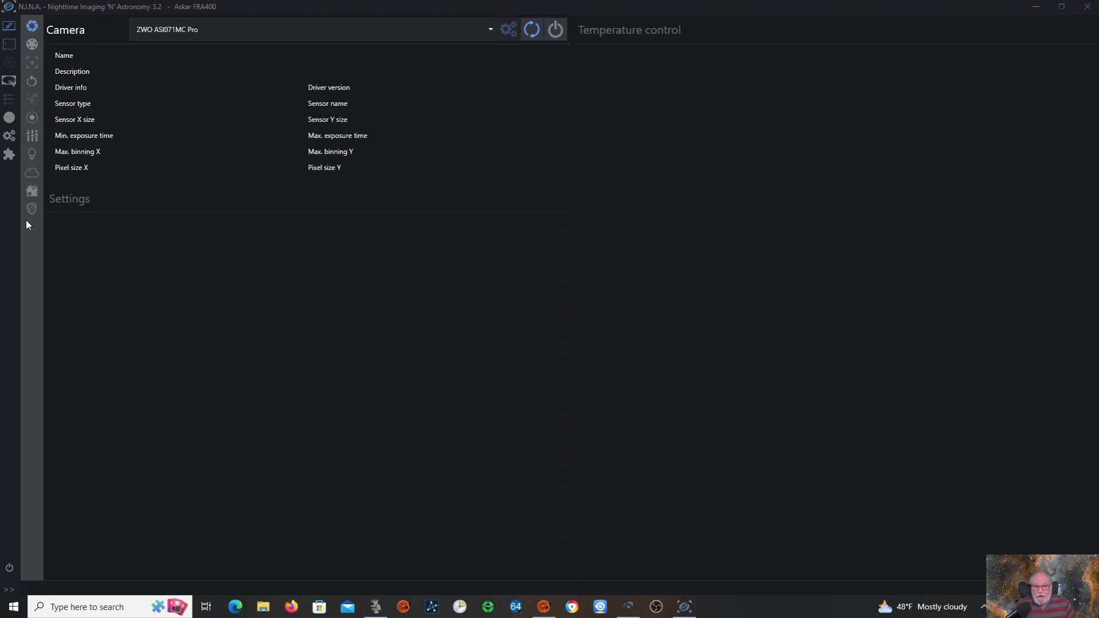
# Step: Add the default Main Sequence template to the target area of the advanced sequence
pyautogui.click(10, 102)
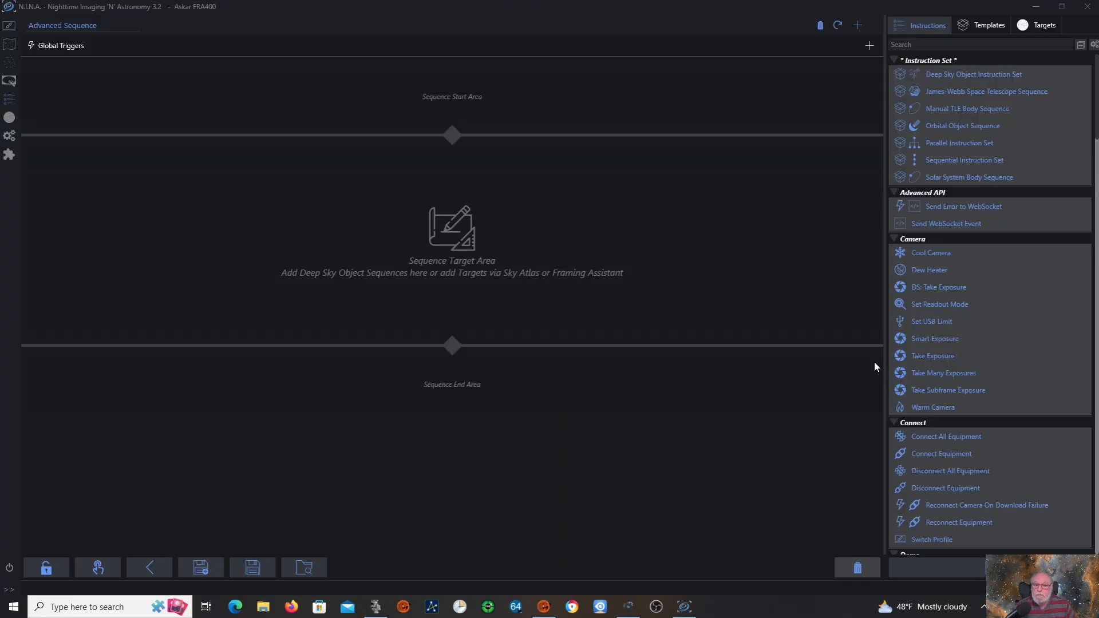
pyautogui.click(994, 26)
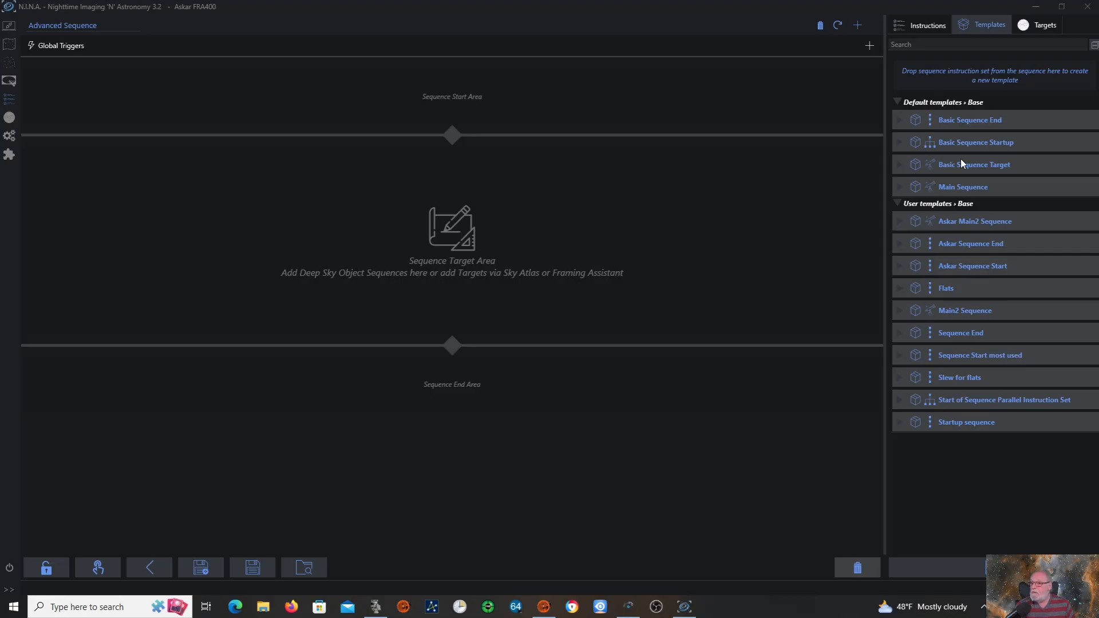
pyautogui.moveTo(964, 188); pyautogui.dragTo(623, 243)
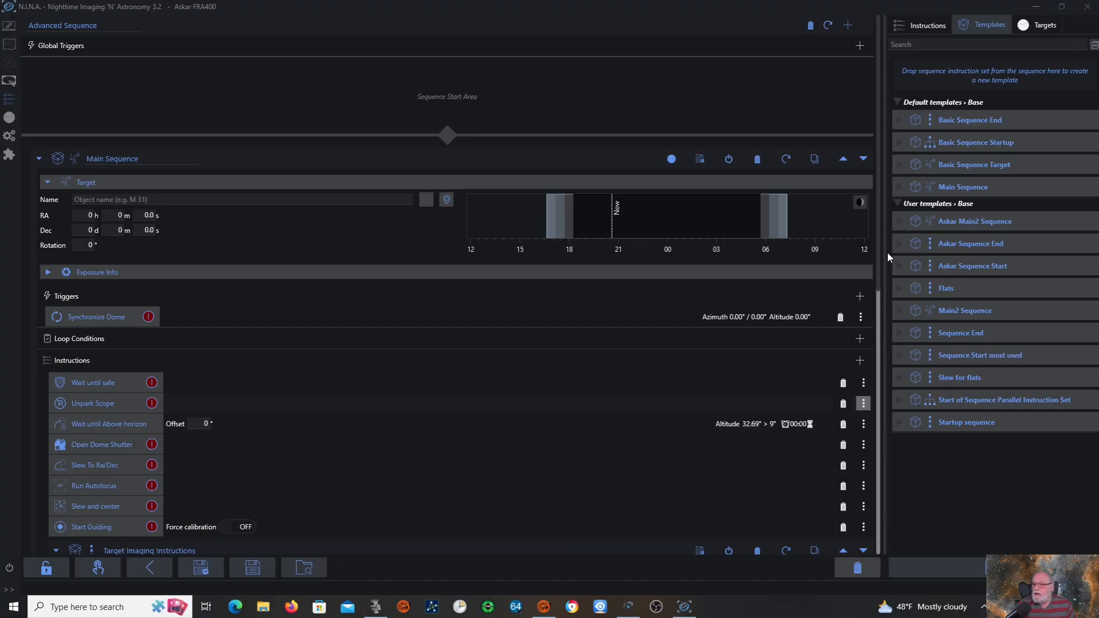
pyautogui.scroll(-4, 874, 260)
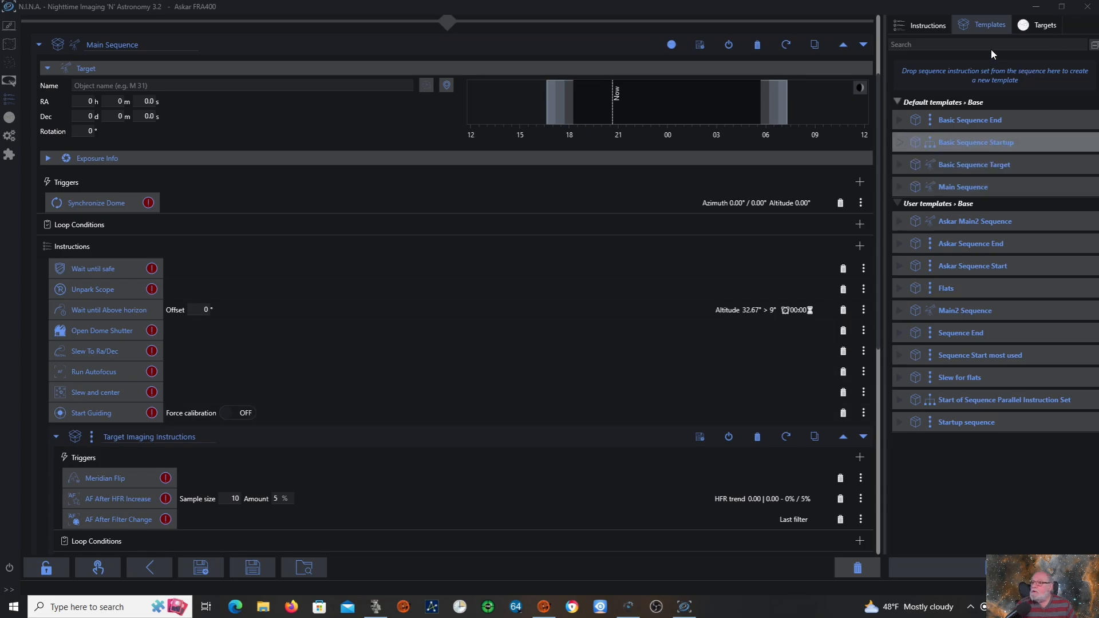
# Step: Insert a Set USB Limit instruction into the Main Sequence and place it between Unpark Scope and Wait until Above horizon
pyautogui.click(922, 27)
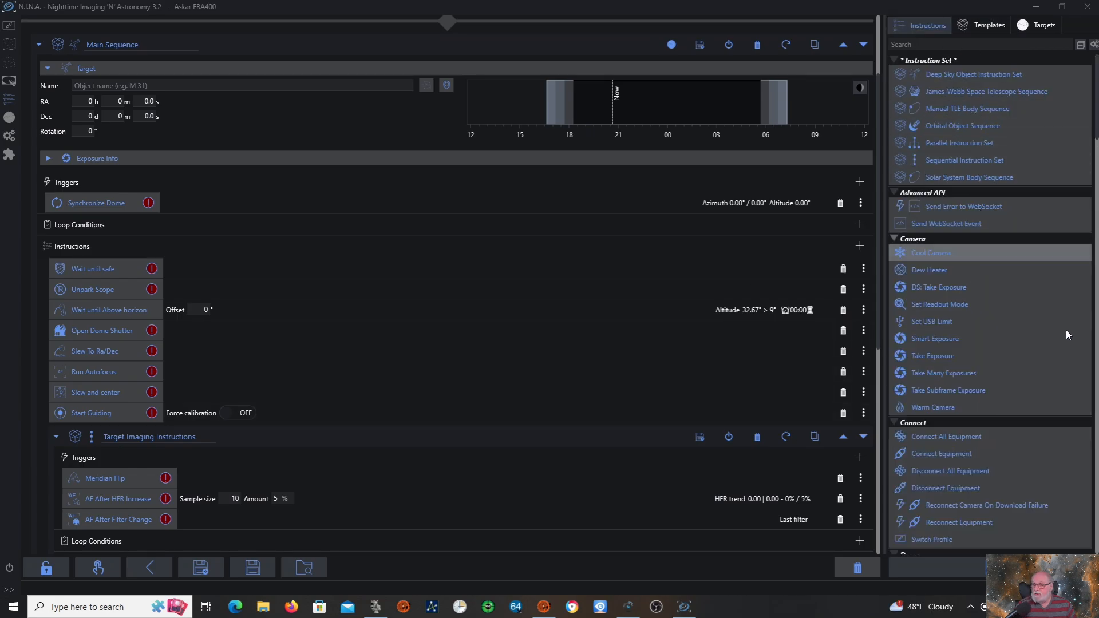
pyautogui.moveTo(949, 318); pyautogui.dragTo(185, 343)
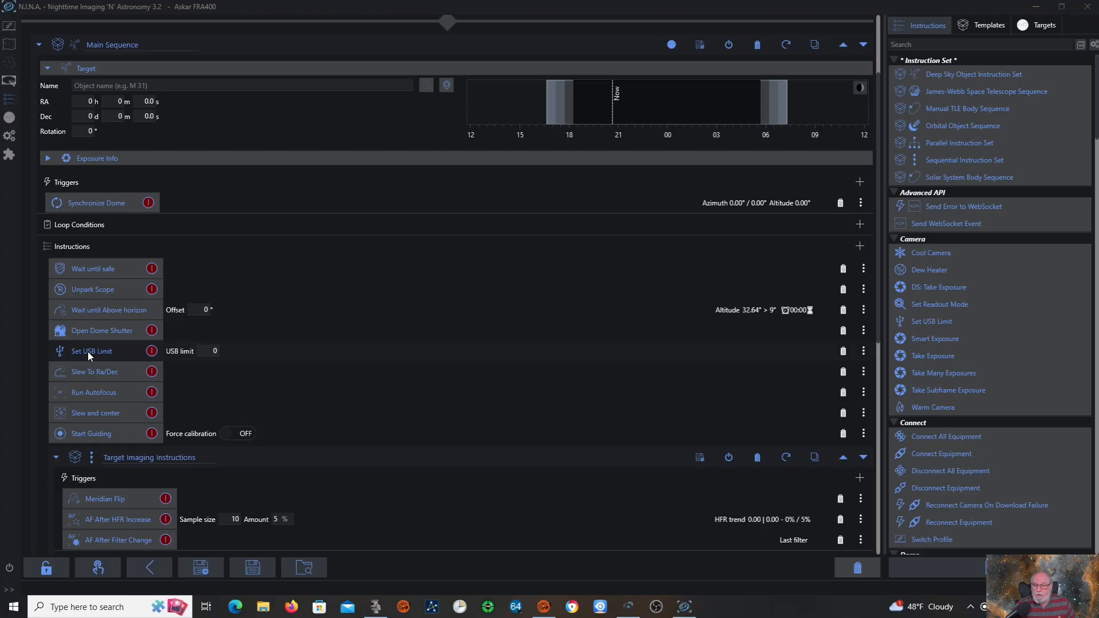
pyautogui.moveTo(87, 349); pyautogui.dragTo(90, 294)
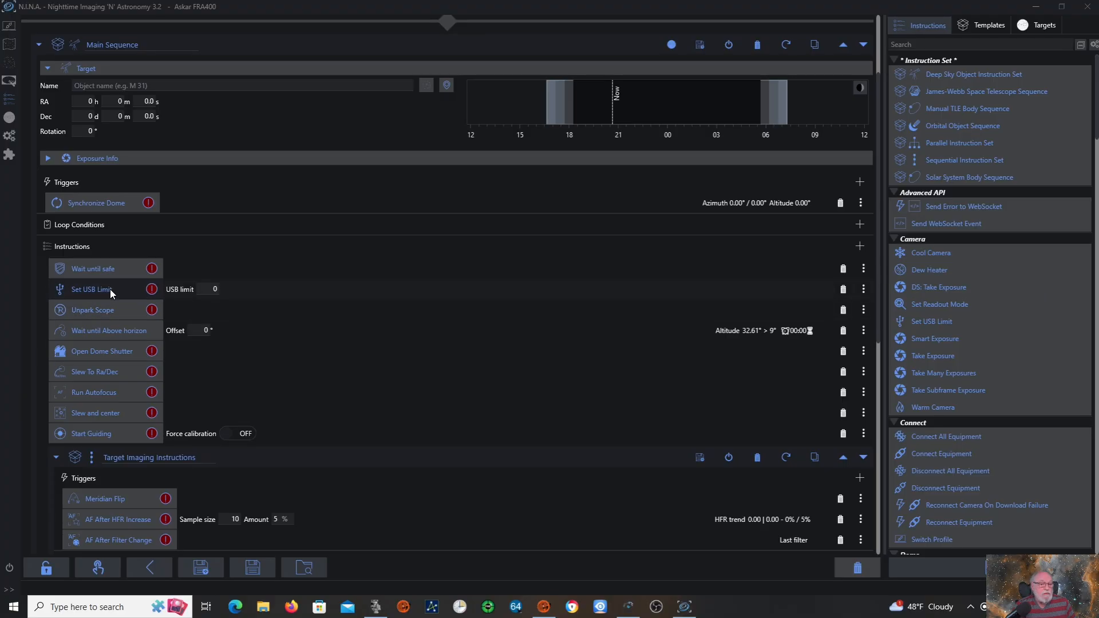
pyautogui.moveTo(109, 289); pyautogui.dragTo(106, 320)
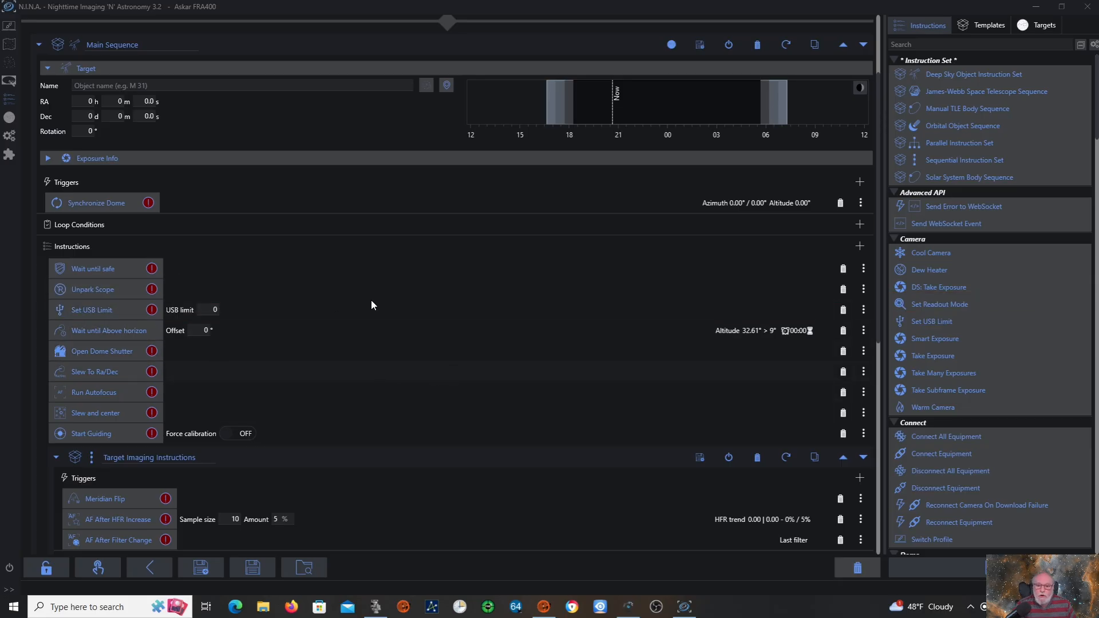
# Step: Delete the Set USB Limit instruction and the whole Main Sequence from the target area
pyautogui.click(843, 310)
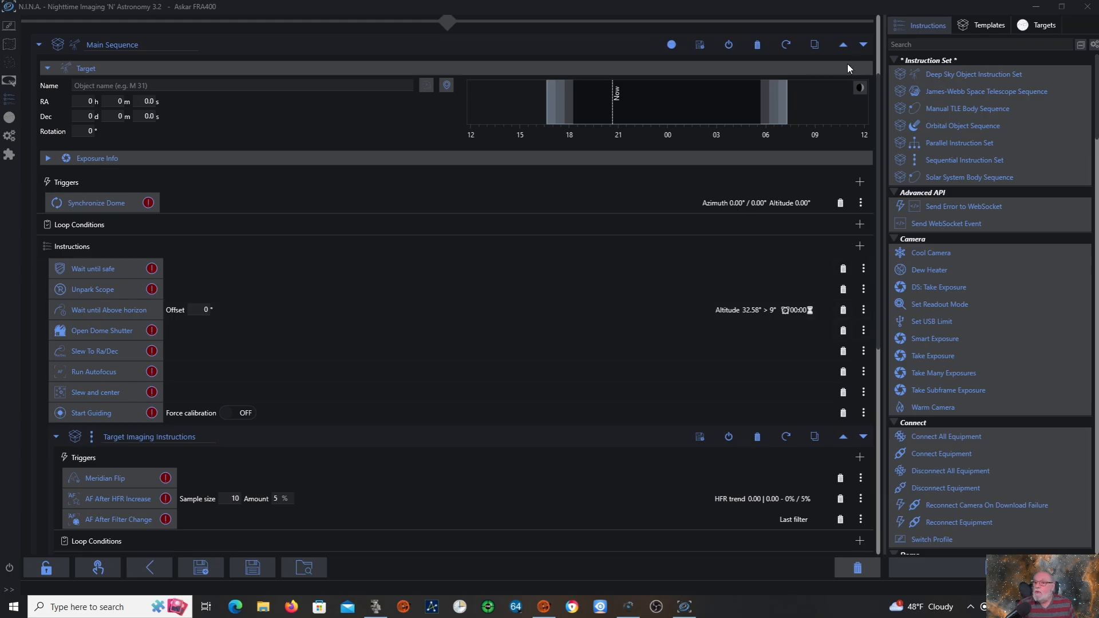
pyautogui.click(757, 45)
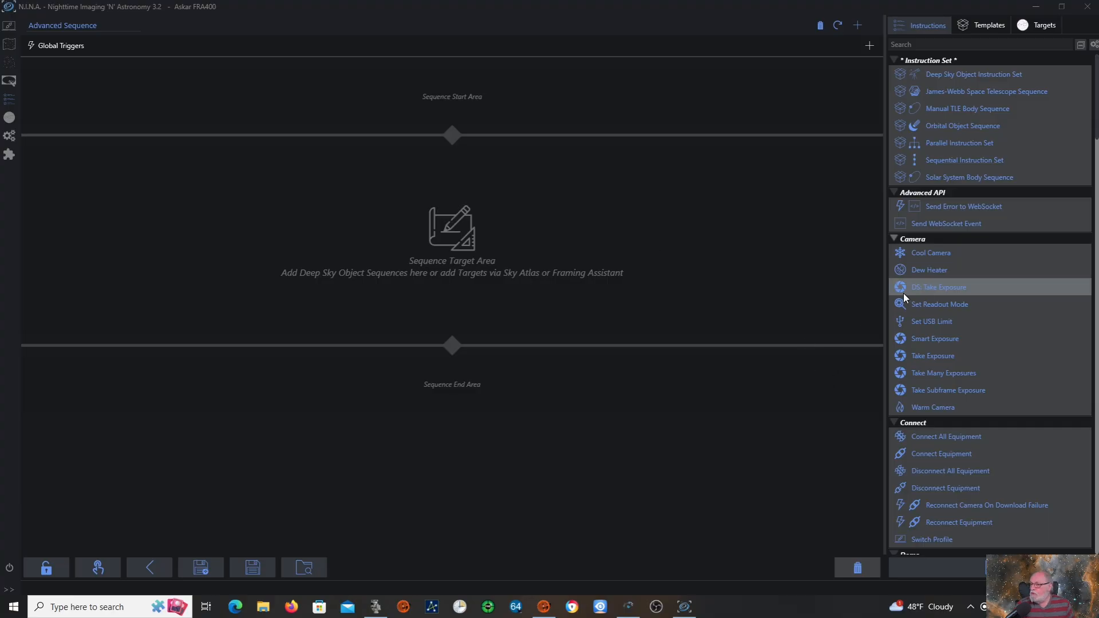
# Step: Add the Askar Main2 Sequence user template to the target area and review its instructions
pyautogui.click(986, 24)
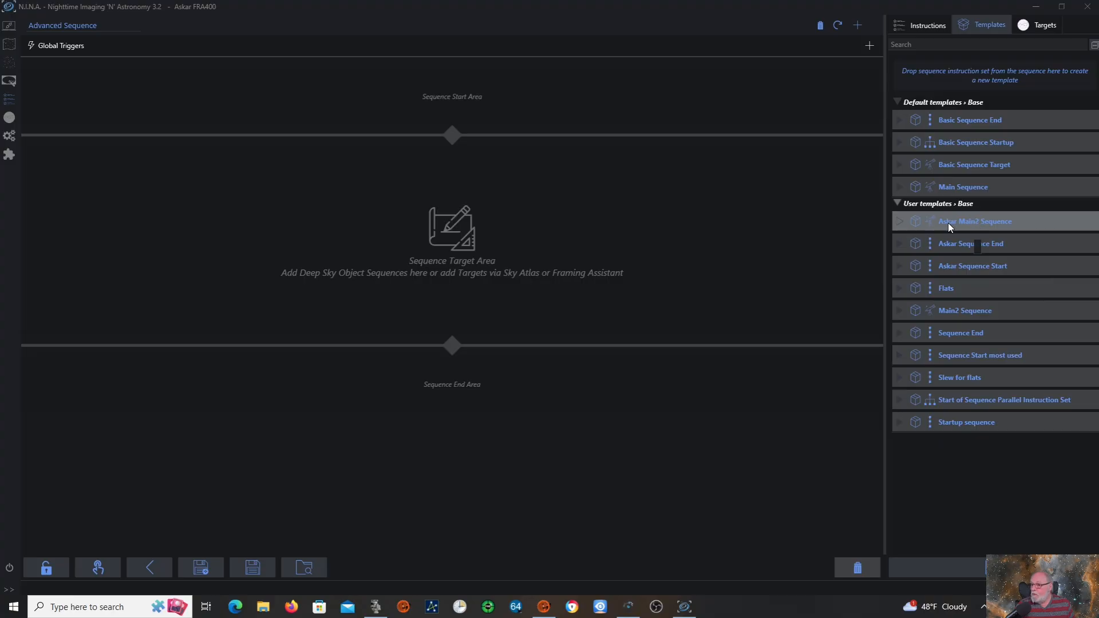
pyautogui.moveTo(980, 222); pyautogui.dragTo(472, 275)
pyautogui.moveTo(601, 268); pyautogui.dragTo(605, 263)
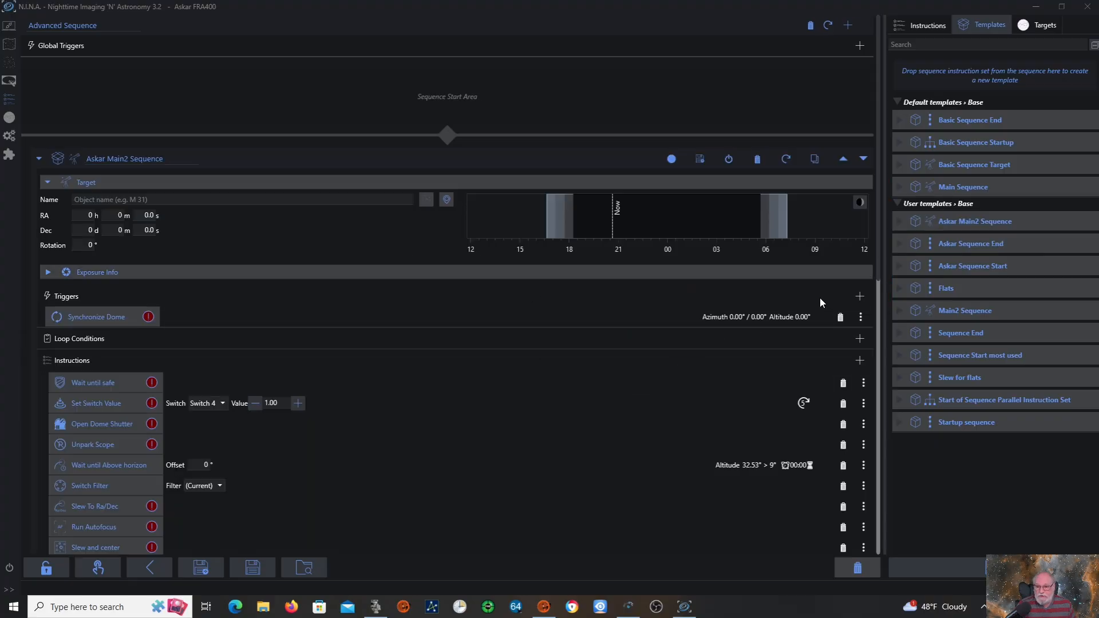
pyautogui.moveTo(878, 235)
pyautogui.mouseDown()
pyautogui.moveTo(858, 422)
pyautogui.moveTo(839, 464)
pyautogui.mouseUp()
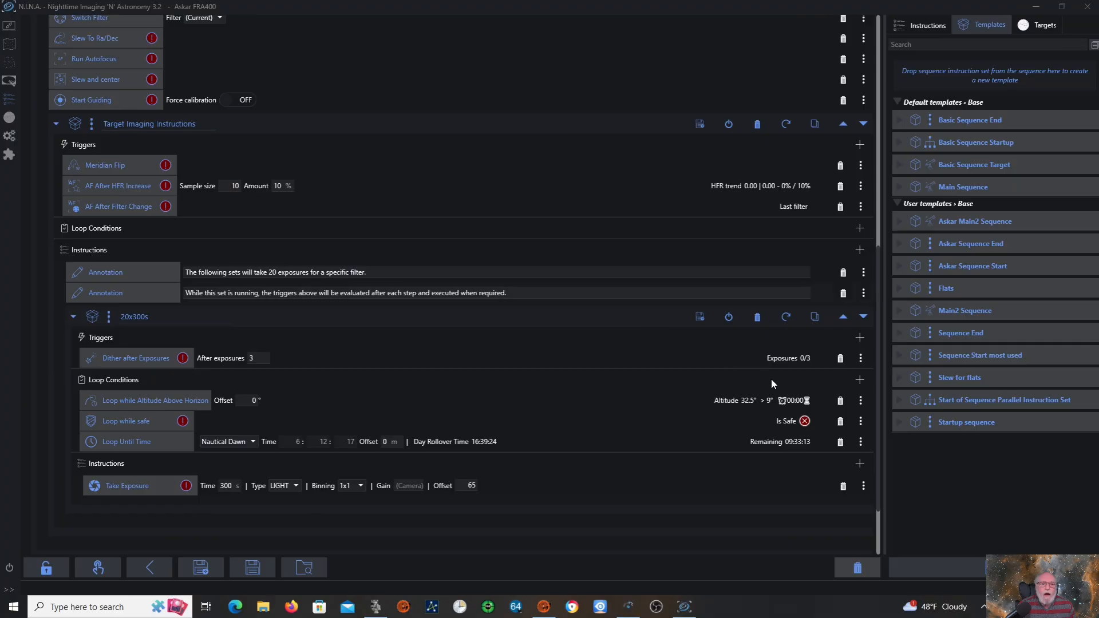
pyautogui.moveTo(878, 489); pyautogui.dragTo(870, 388)
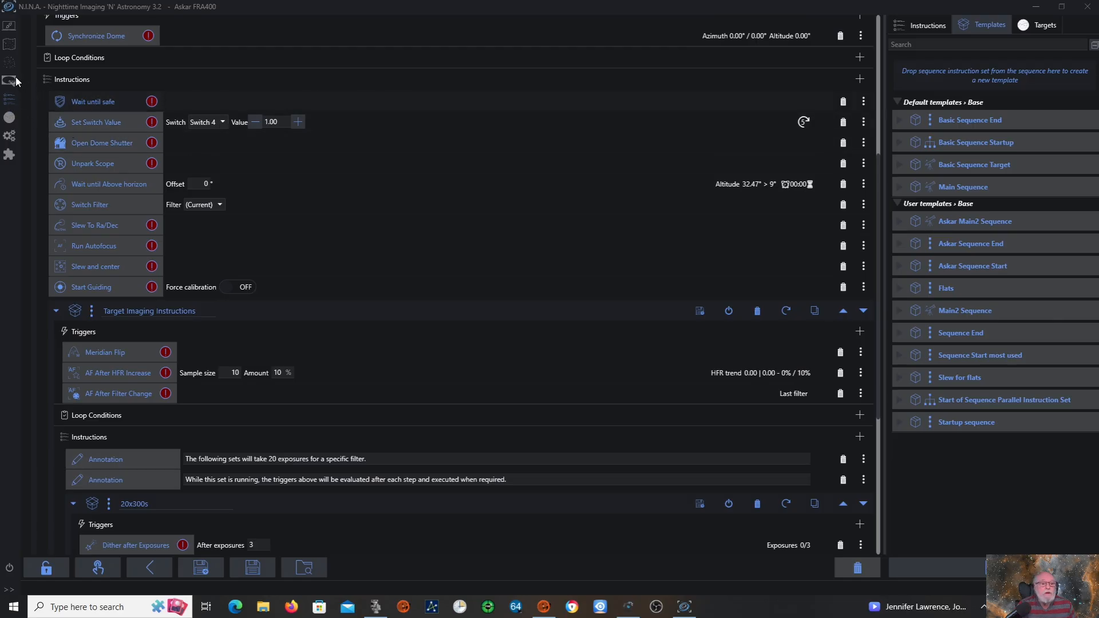
# Step: Connect the Ascom DigitalLoggers WPS Driver (ASCOM) switch to view its outlets, and disconnect it again
pyautogui.click(9, 27)
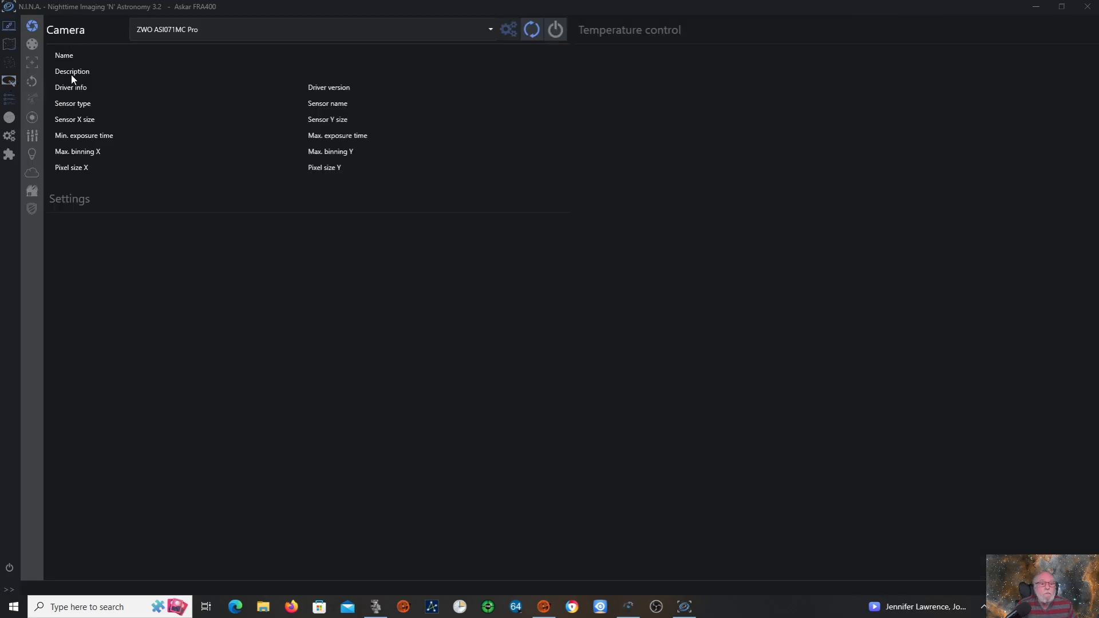
pyautogui.click(33, 137)
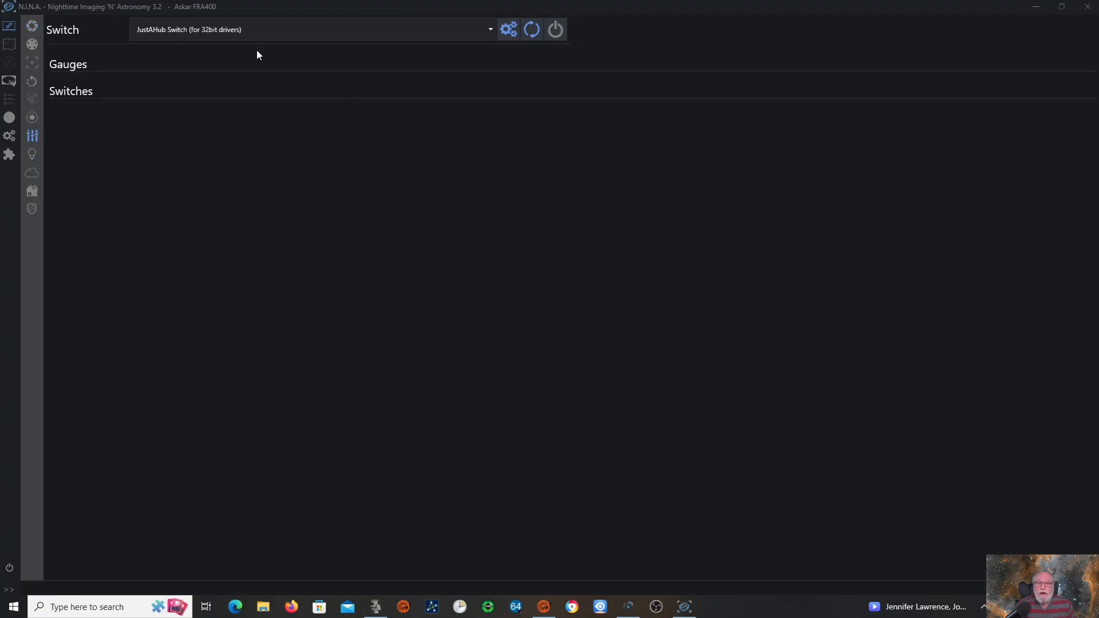
pyautogui.click(556, 31)
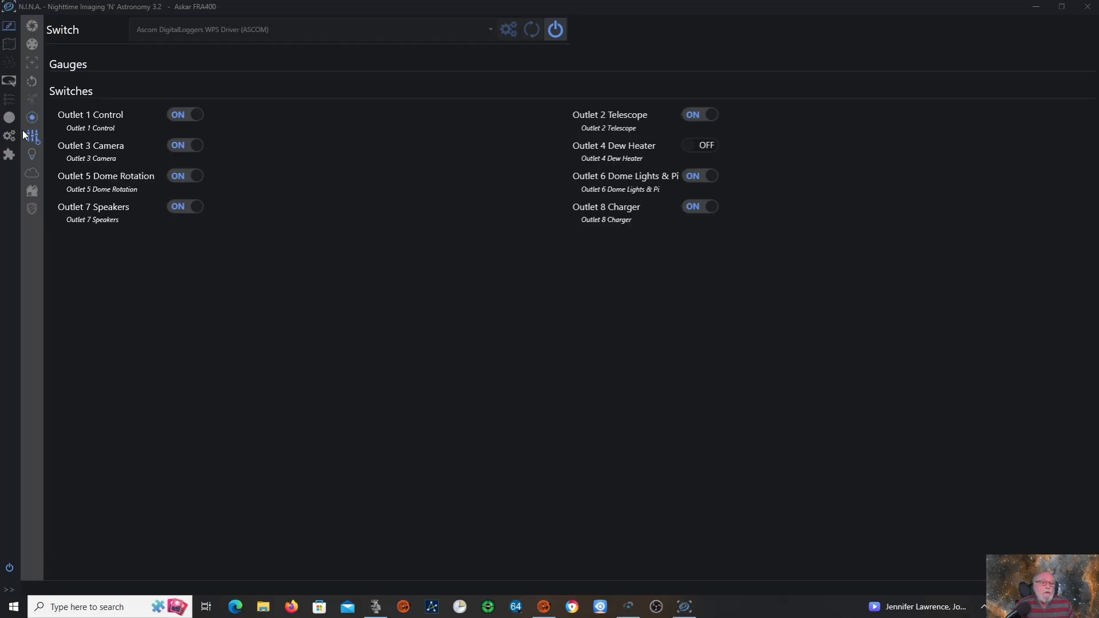
pyautogui.click(548, 33)
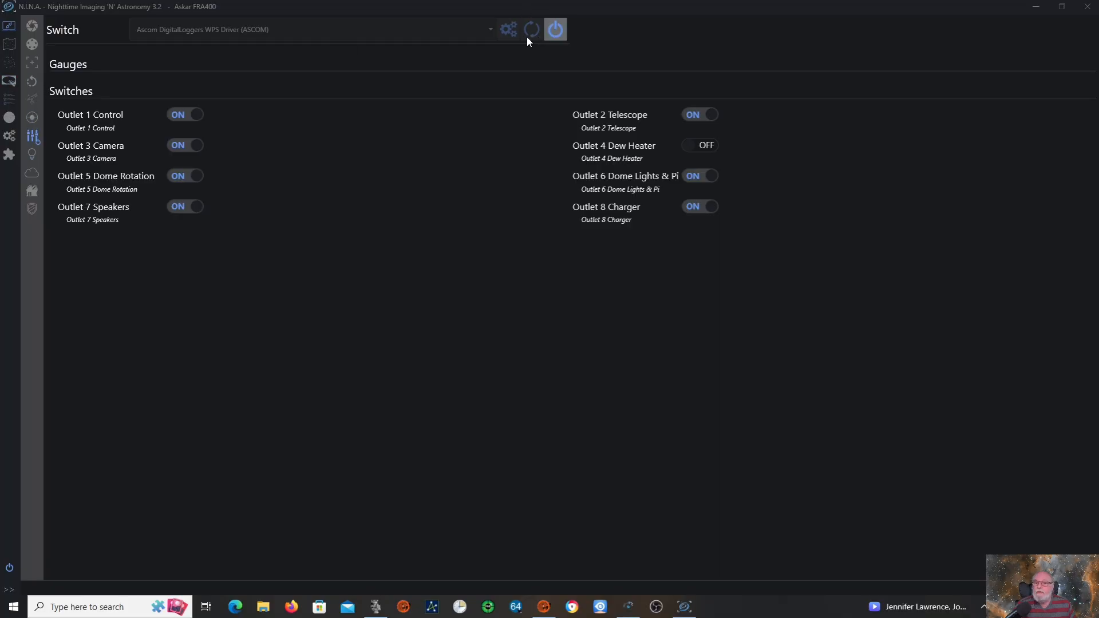
# Step: Add the Askar Sequence Start user template to the start area of the advanced sequence
pyautogui.click(9, 100)
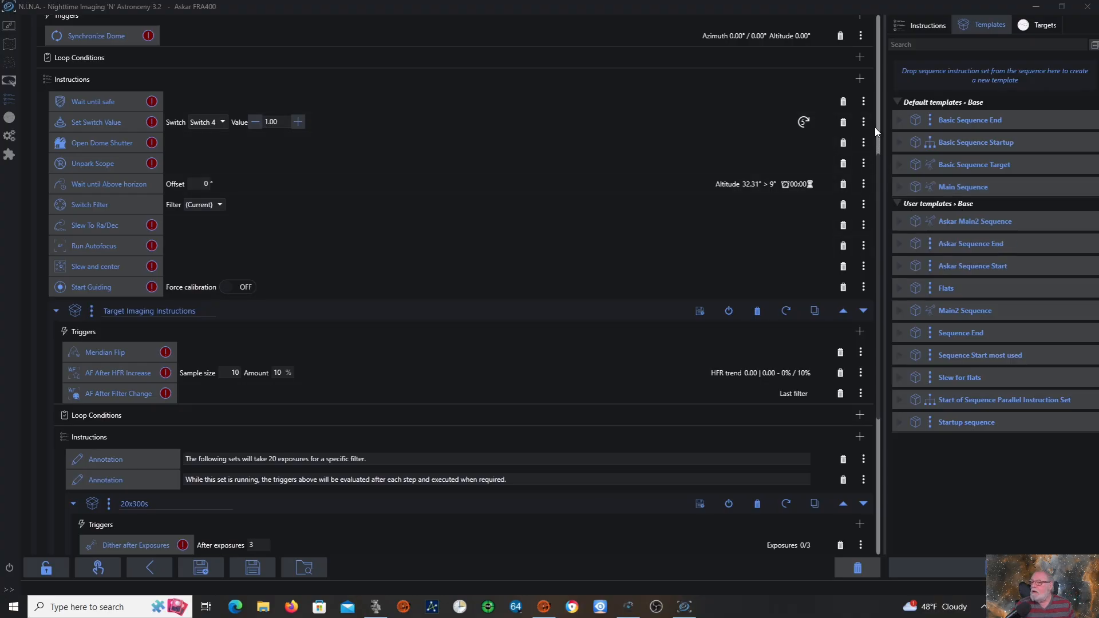
pyautogui.moveTo(878, 187); pyautogui.dragTo(884, 19)
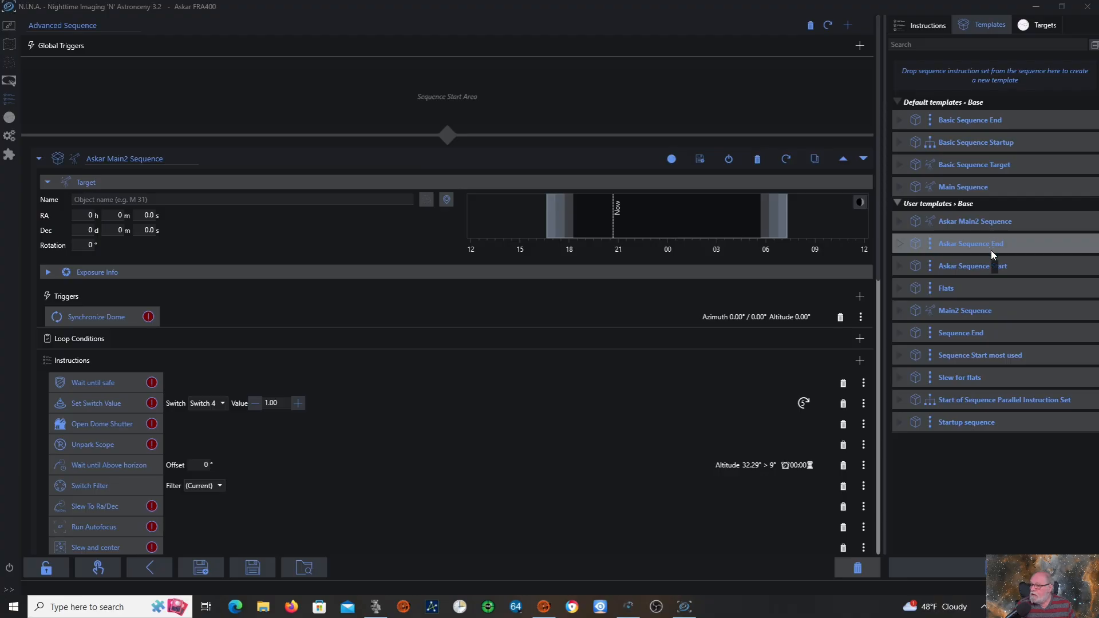
pyautogui.moveTo(973, 268)
pyautogui.mouseDown()
pyautogui.moveTo(922, 264)
pyautogui.moveTo(576, 41)
pyautogui.moveTo(499, 87)
pyautogui.moveTo(444, 85)
pyautogui.moveTo(437, 115)
pyautogui.moveTo(431, 105)
pyautogui.moveTo(462, 103)
pyautogui.moveTo(430, 87)
pyautogui.moveTo(546, 102)
pyautogui.mouseUp()
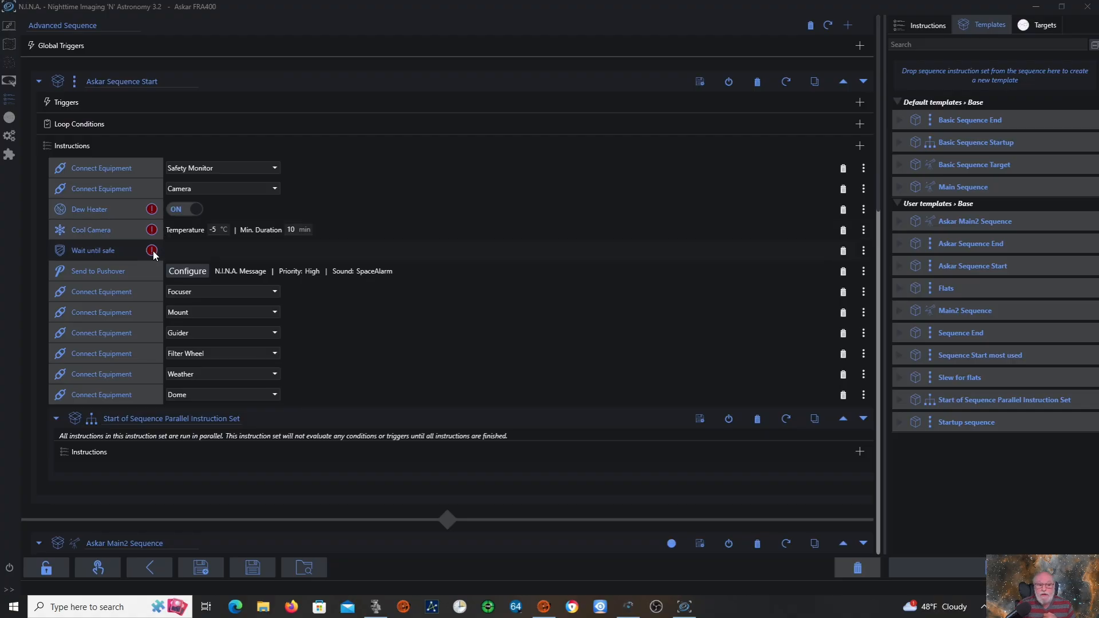
pyautogui.moveTo(154, 252)
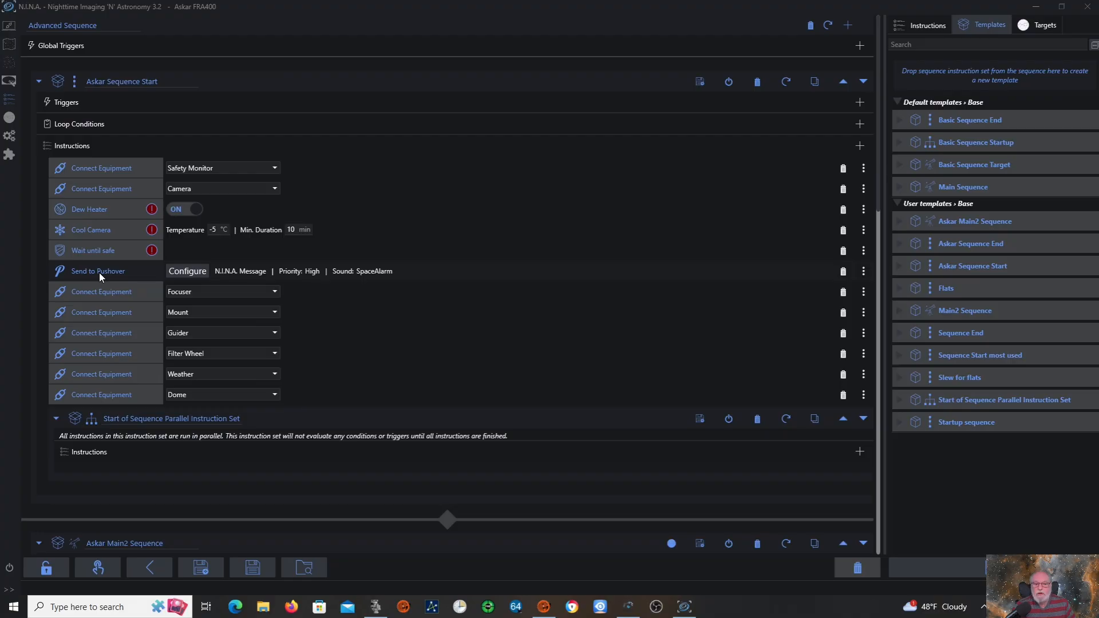
# Step: View the Pushover notification settings of the Ground Station plugin
pyautogui.click(10, 136)
pyautogui.click(9, 154)
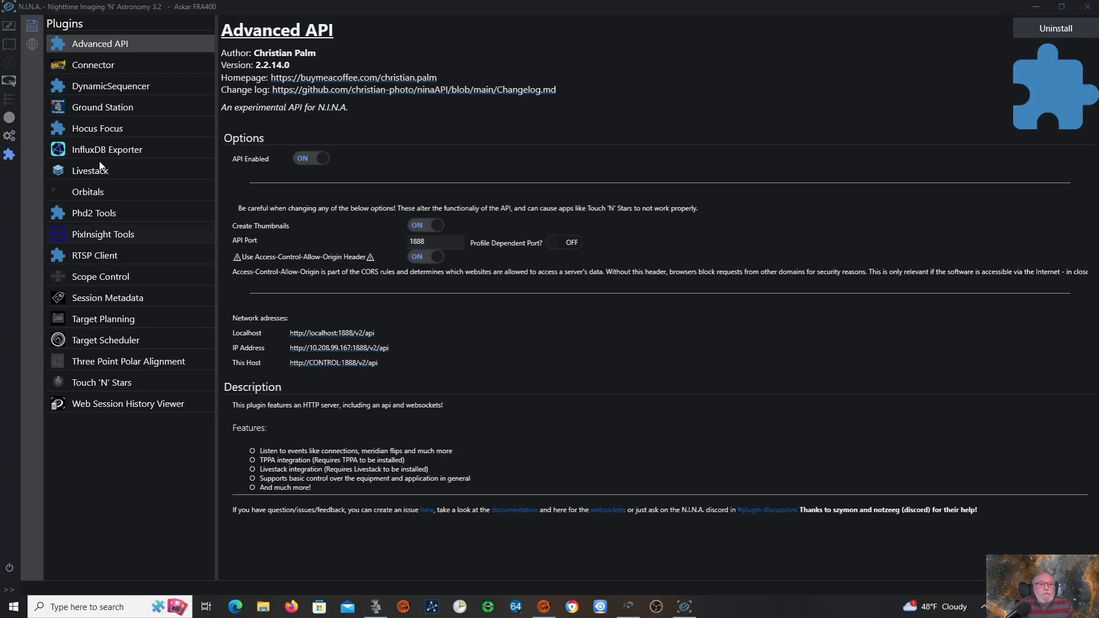
pyautogui.click(82, 109)
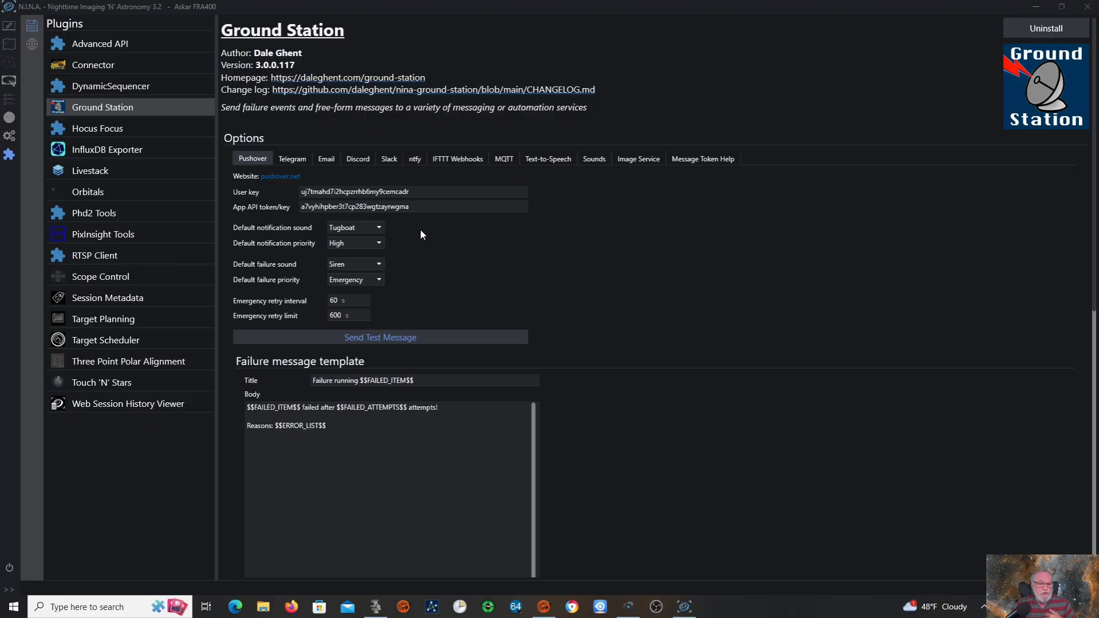
# Step: Browse the sequencer's available instructions to find the Ground Station messaging ones, such as Send to Pushover
pyautogui.click(9, 101)
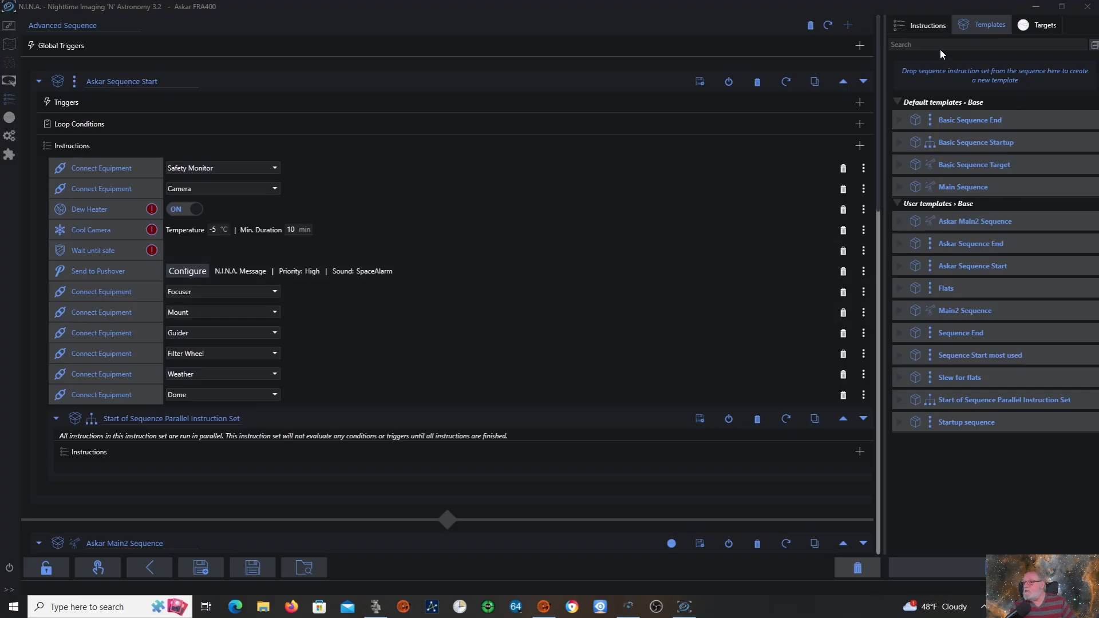
pyautogui.click(927, 26)
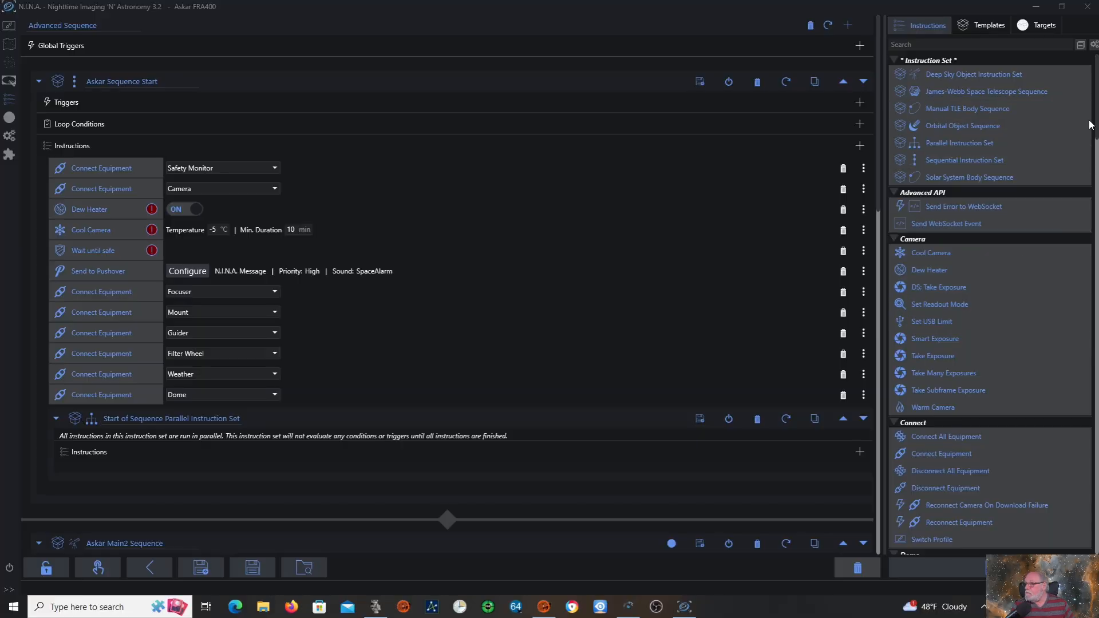
pyautogui.scroll(-1, 1094, 132)
pyautogui.scroll(-15, 990, 303)
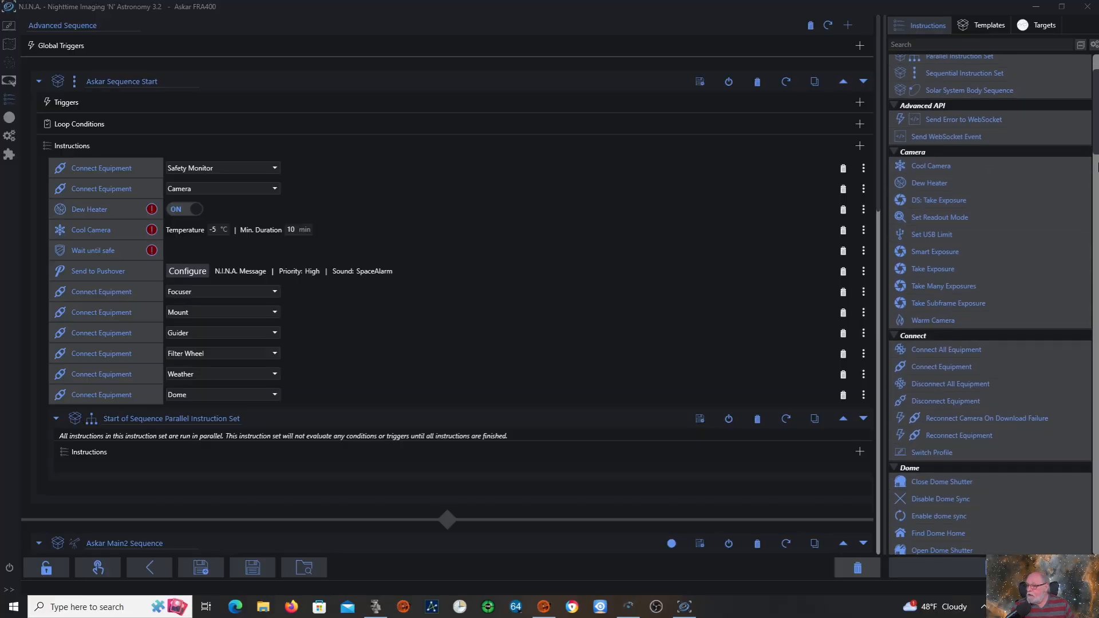
pyautogui.scroll(-15, 1096, 359)
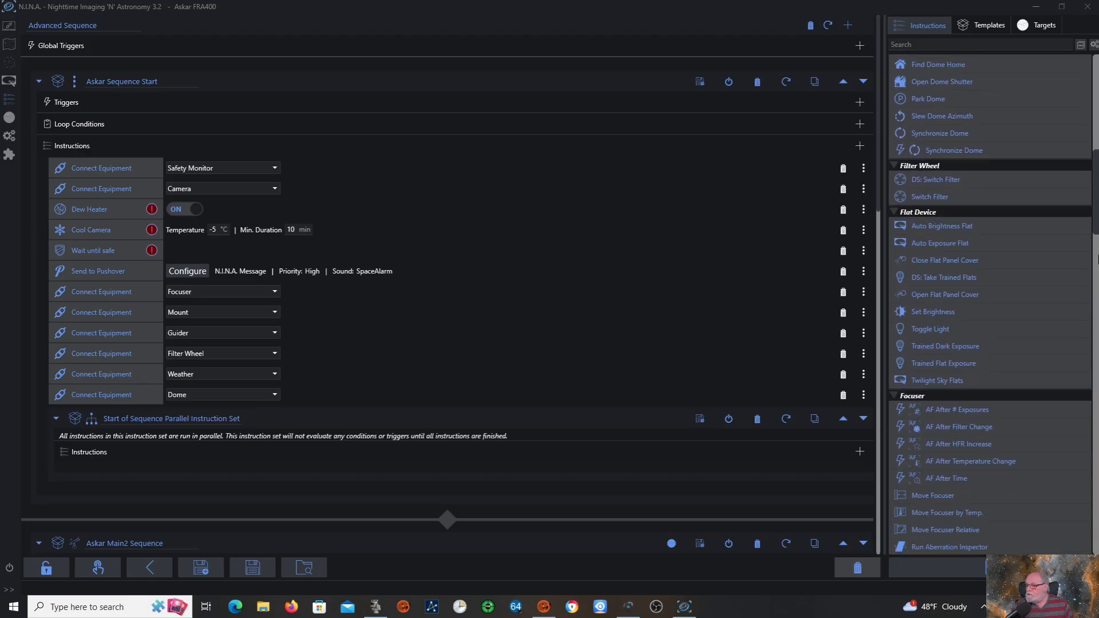
pyautogui.scroll(-15, 1097, 359)
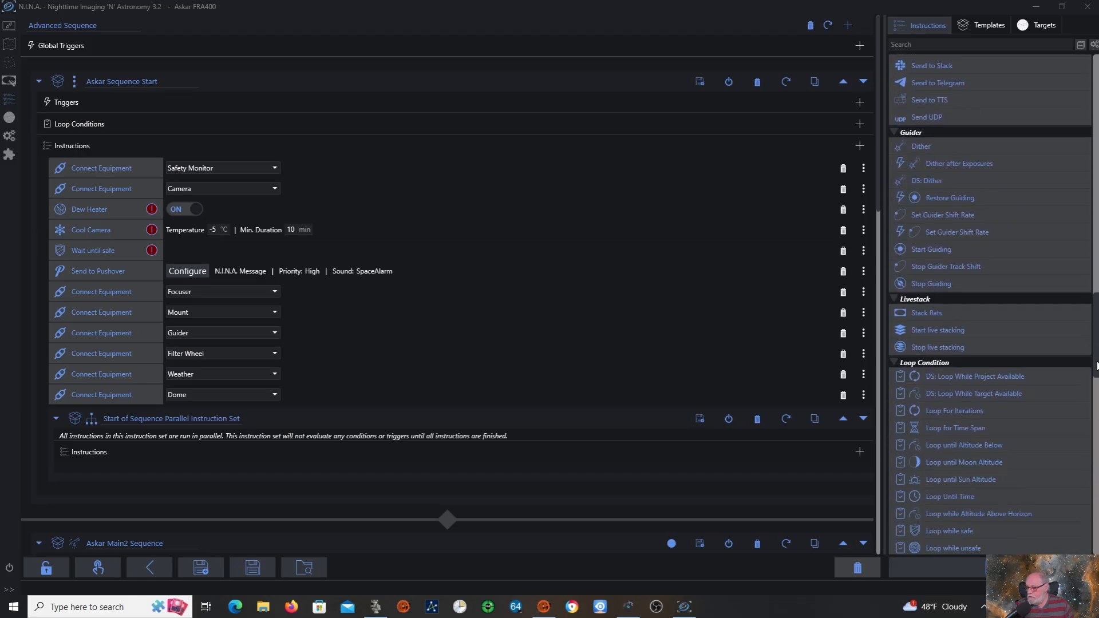
pyautogui.scroll(-12, 990, 303)
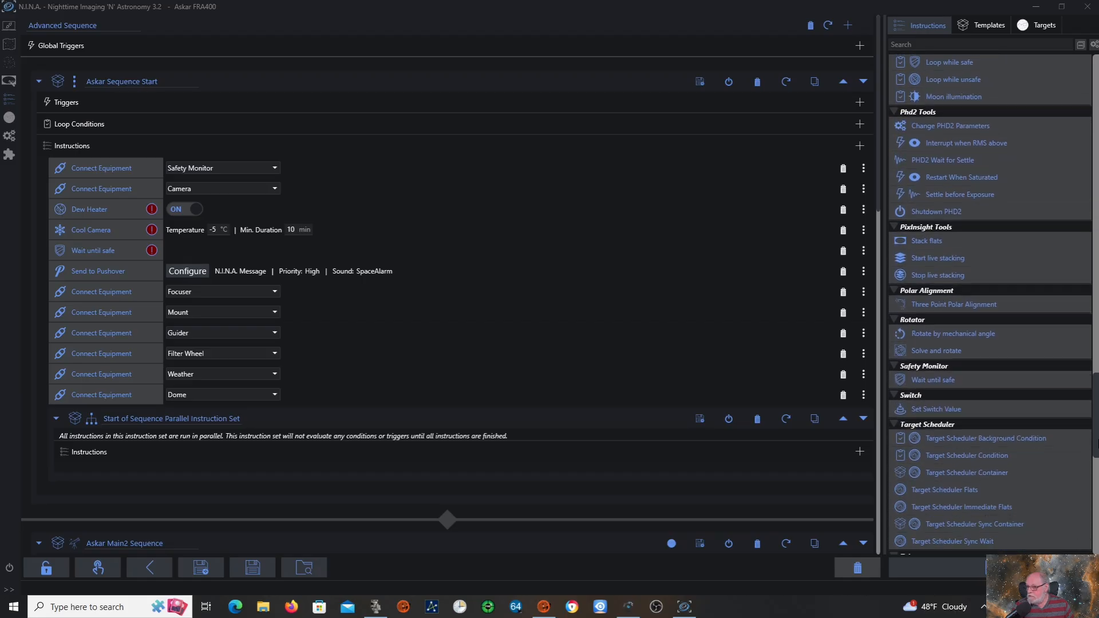
pyautogui.scroll(-6, 990, 304)
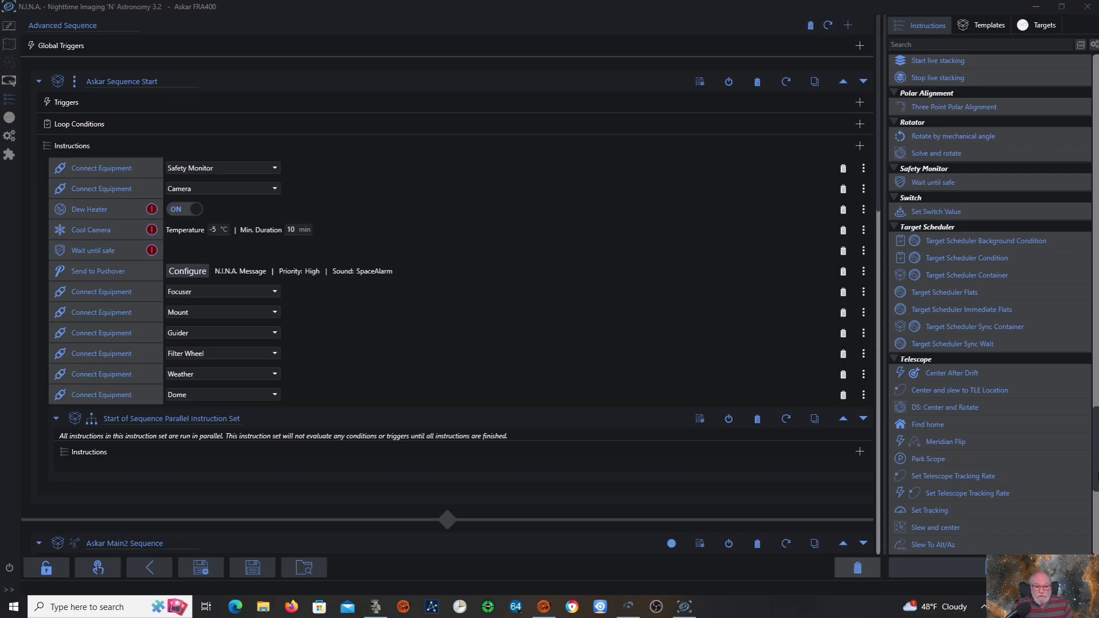
pyautogui.scroll(-3, 991, 303)
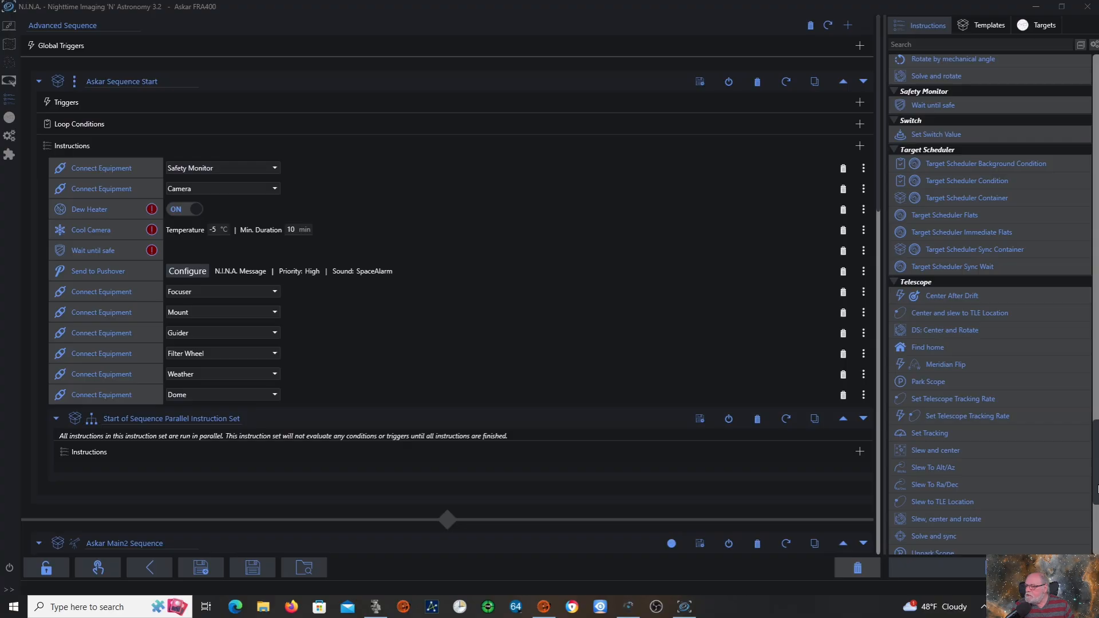
pyautogui.moveTo(1096, 488); pyautogui.dragTo(1097, 286)
pyautogui.moveTo(1098, 325); pyautogui.dragTo(1098, 294)
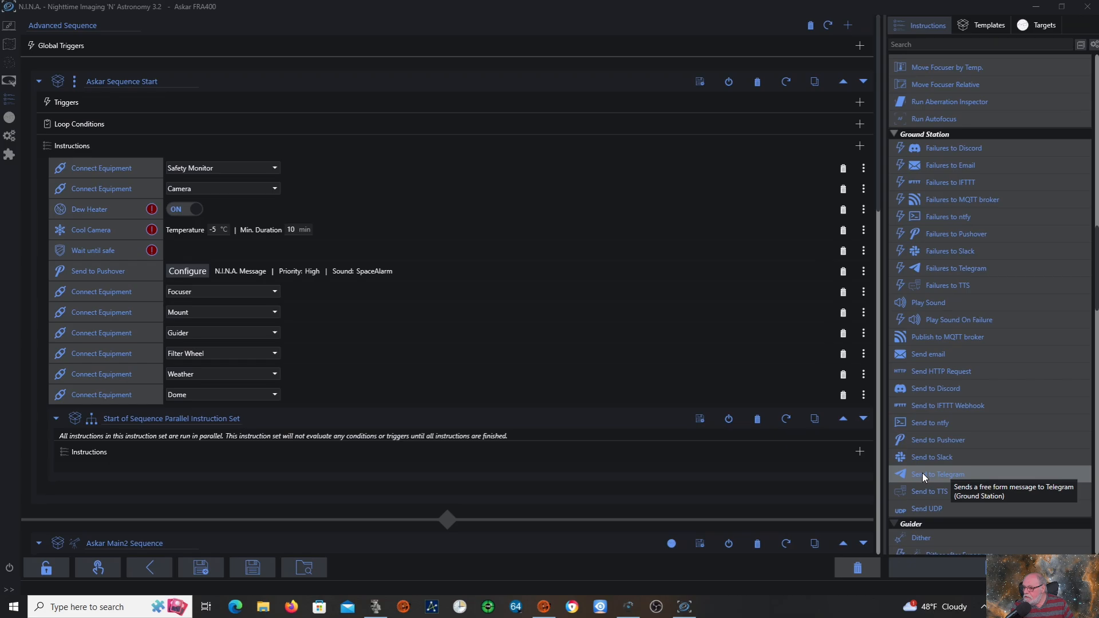
# Step: Add a second Send to Pushover instruction below the existing one in Askar Sequence Start and view its attempt and error options
pyautogui.moveTo(927, 441)
pyautogui.mouseDown()
pyautogui.moveTo(404, 315)
pyautogui.moveTo(194, 252)
pyautogui.moveTo(188, 289)
pyautogui.mouseUp()
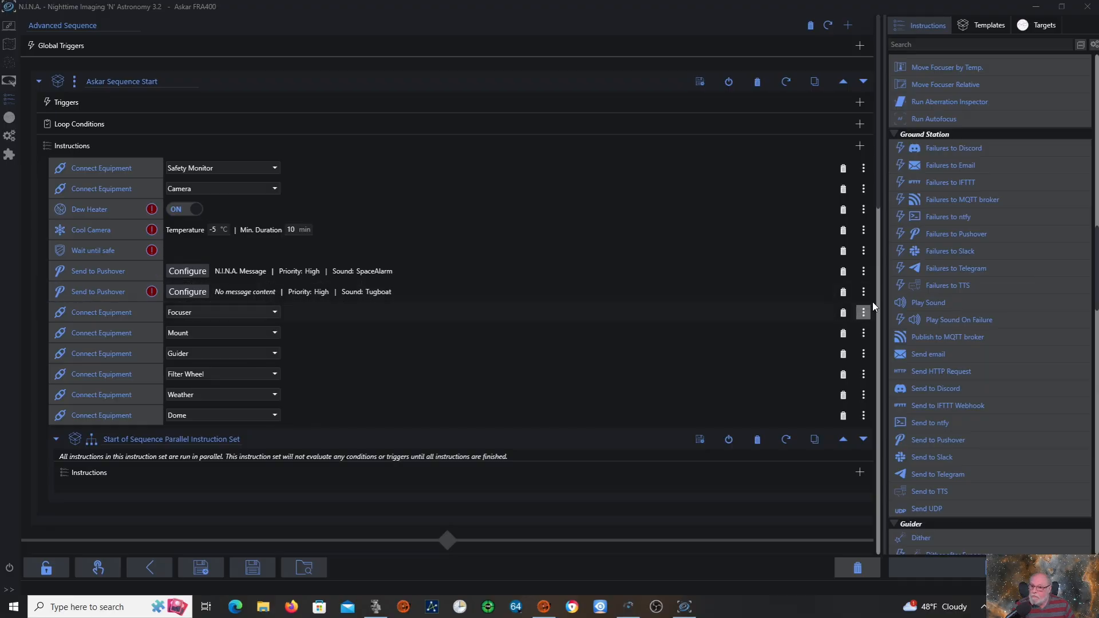
pyautogui.click(864, 292)
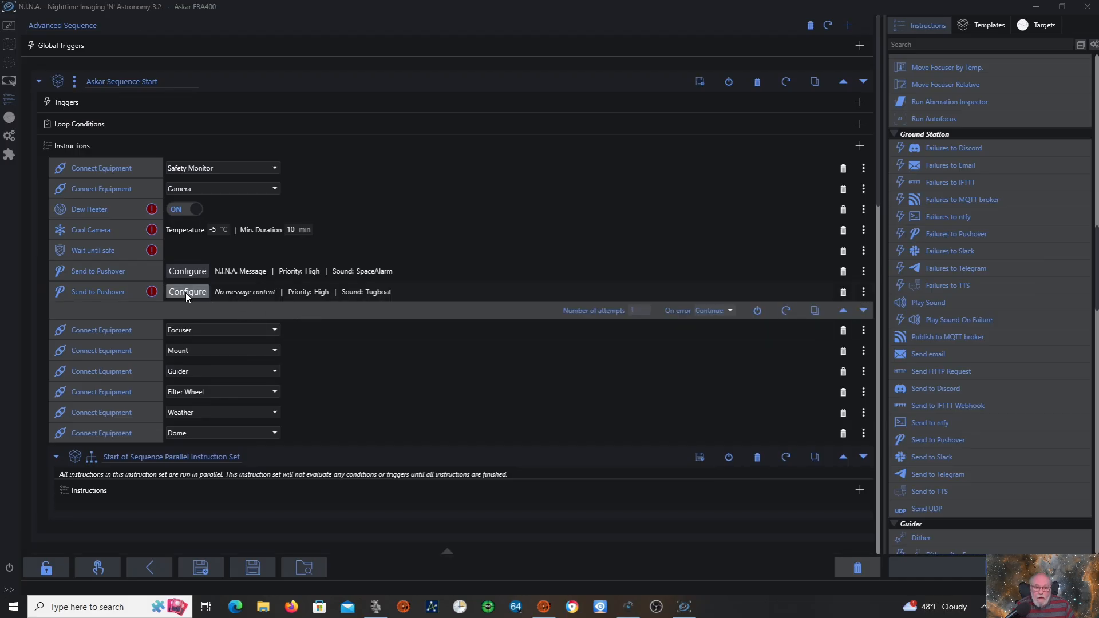
pyautogui.click(864, 292)
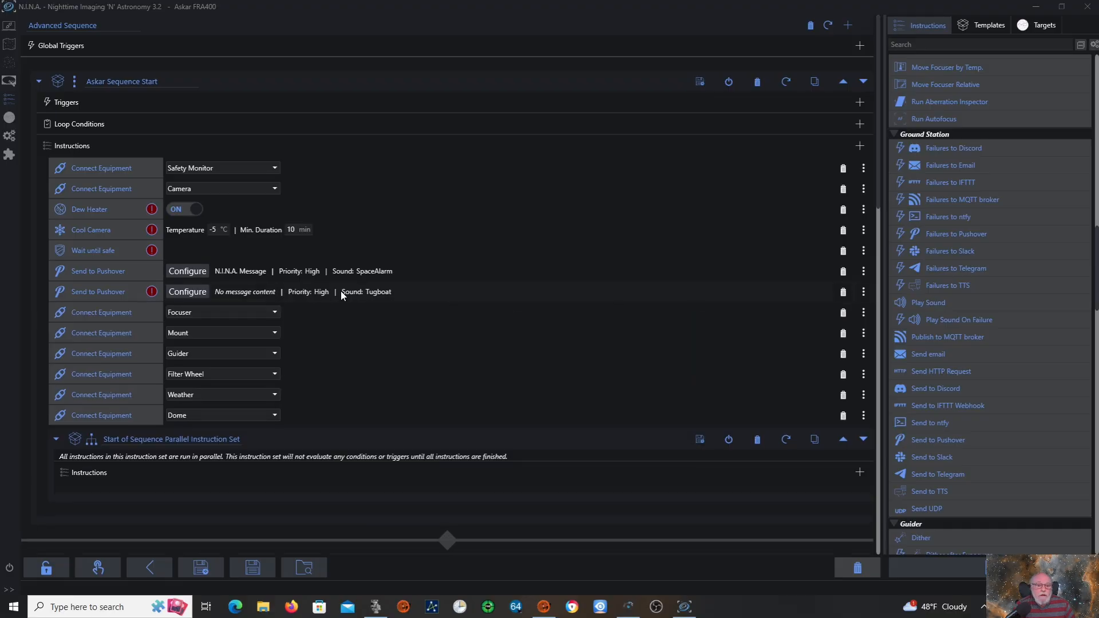
# Step: Configure the new Send to Pushover instruction with the title "N.I.N.A. Message"
pyautogui.click(184, 293)
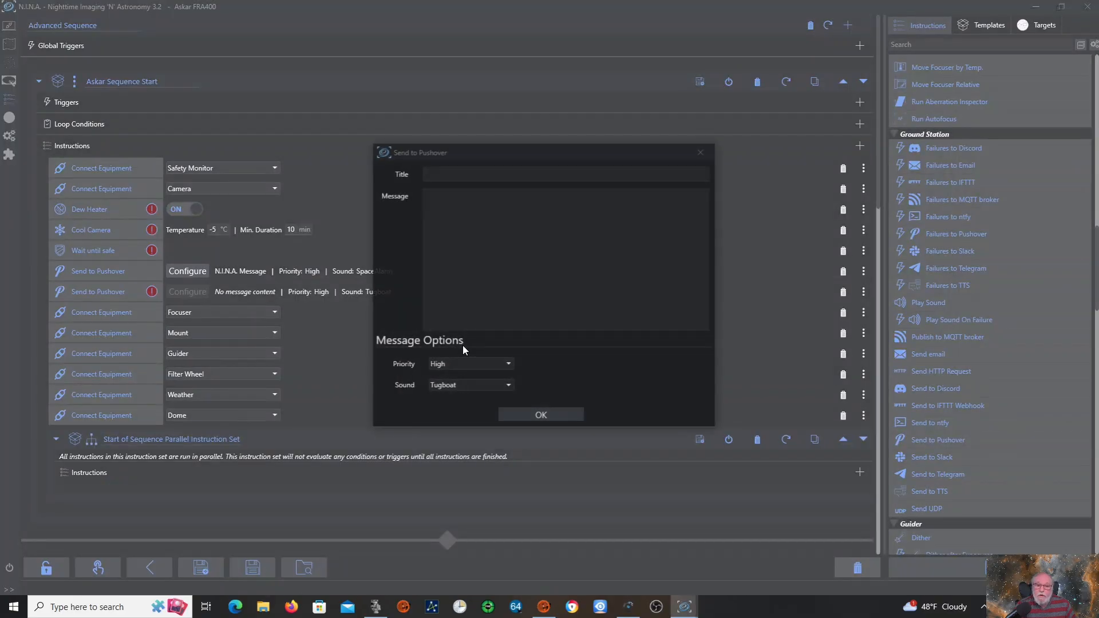
pyautogui.click(433, 174)
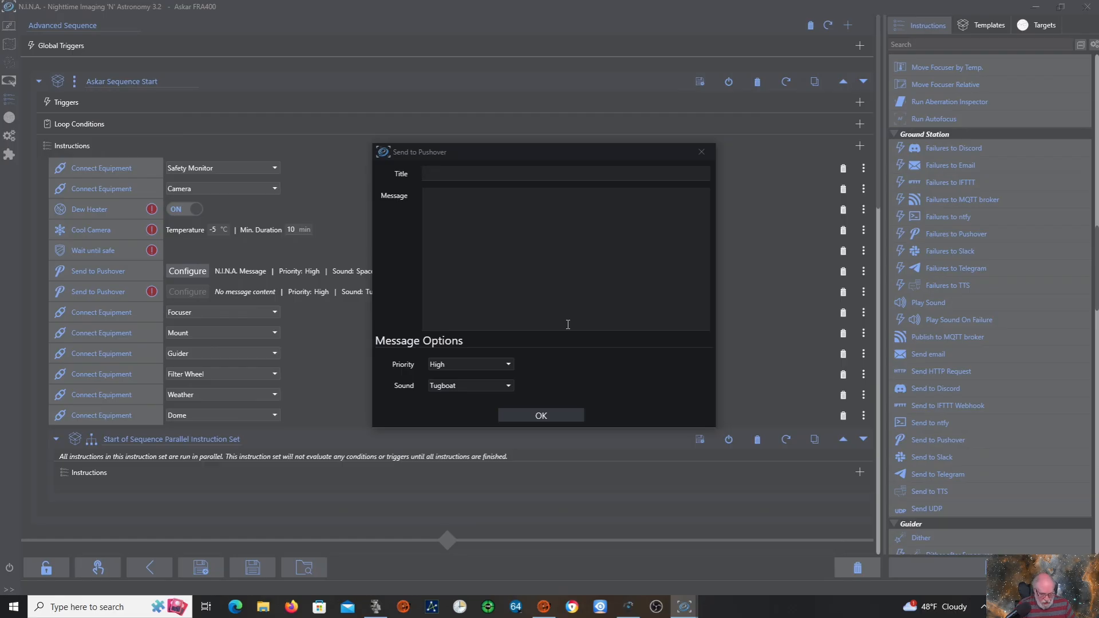
pyautogui.write('N.I.N.a.')
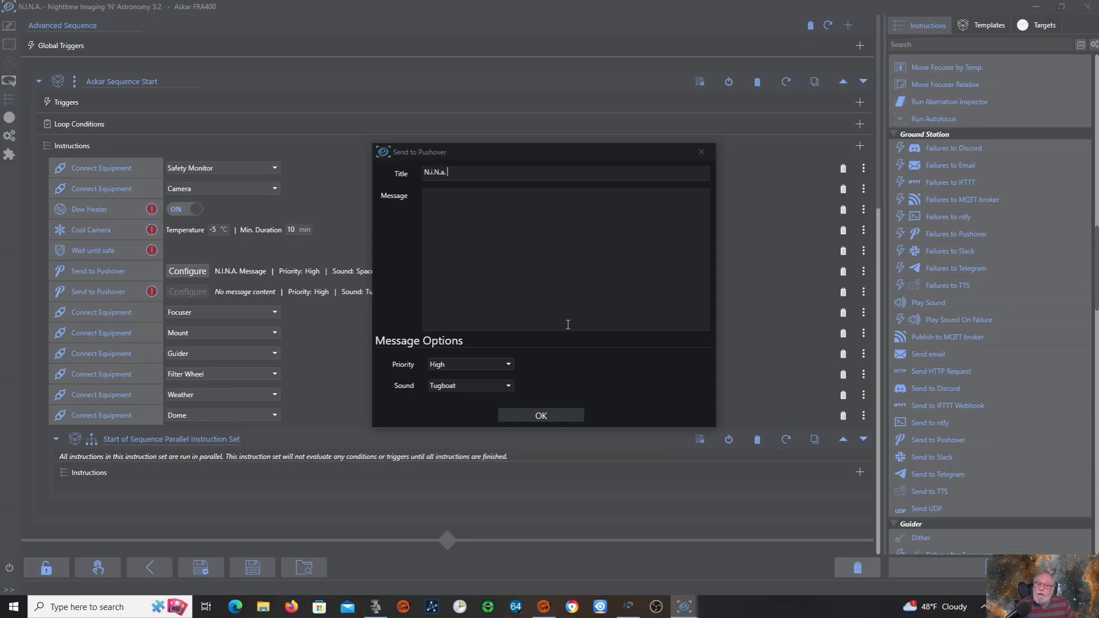
pyautogui.press('BackSpace')
pyautogui.press('BackSpace')
pyautogui.press('BackSpace')
pyautogui.press('BackSpace')
pyautogui.press('BackSpace')
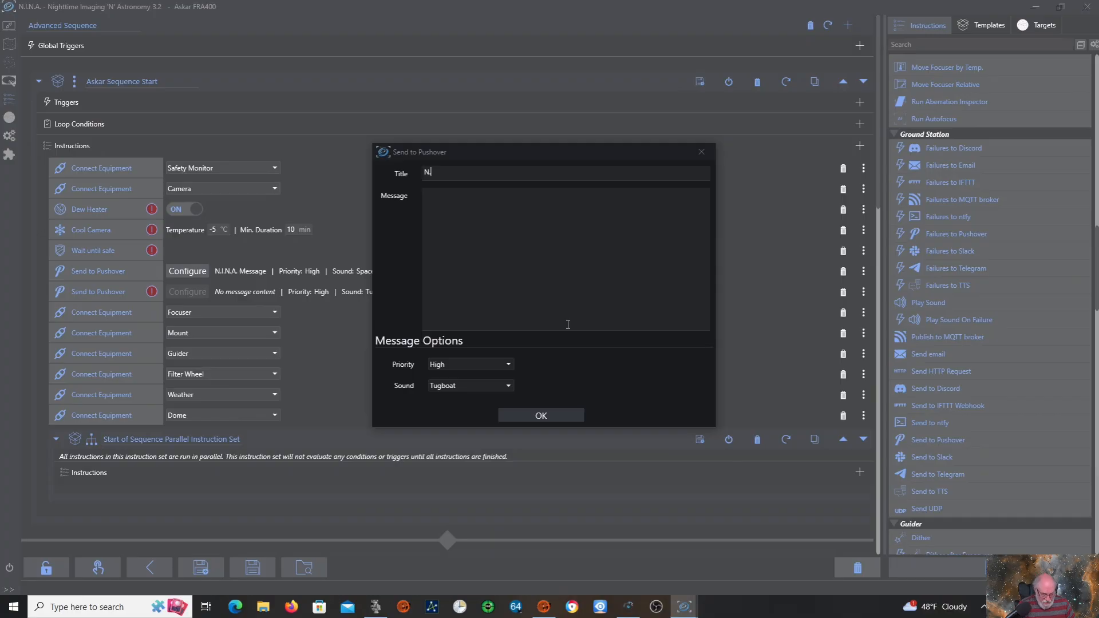
pyautogui.write('A')
pyautogui.press('BackSpace')
pyautogui.write('I>')
pyautogui.press('BackSpace')
pyautogui.write('.N.A.')
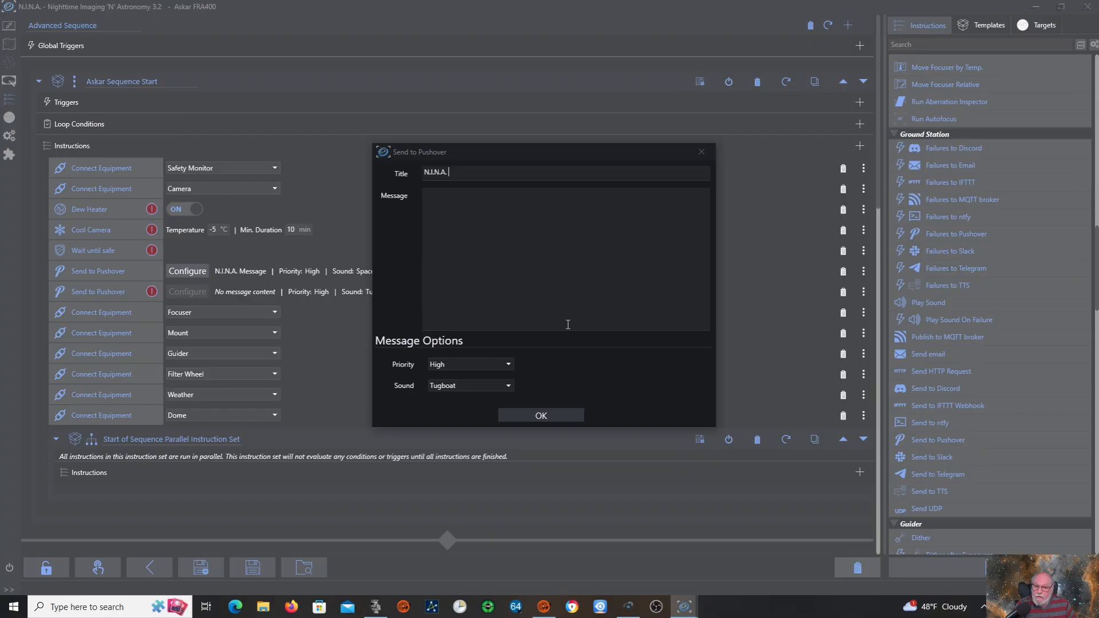
pyautogui.write(' Message')
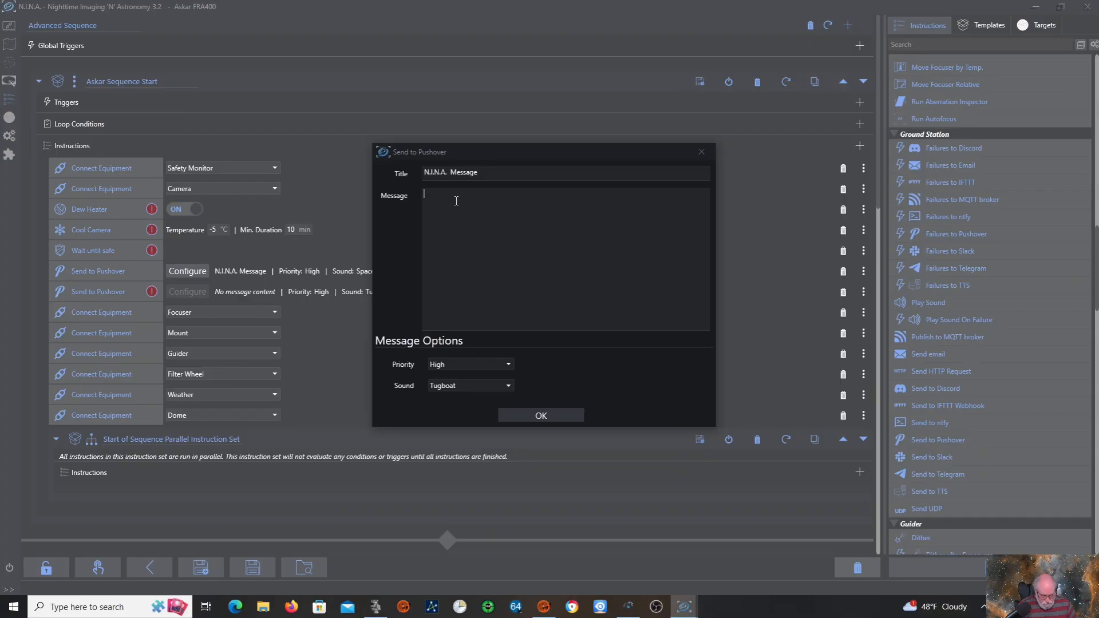
# Step: Enter "Safe to start" as the Pushover message, confirm it, and delete the original Send to Pushover instruction with the SpaceAlarm sound
pyautogui.click(456, 201)
pyautogui.write('Safe to start')
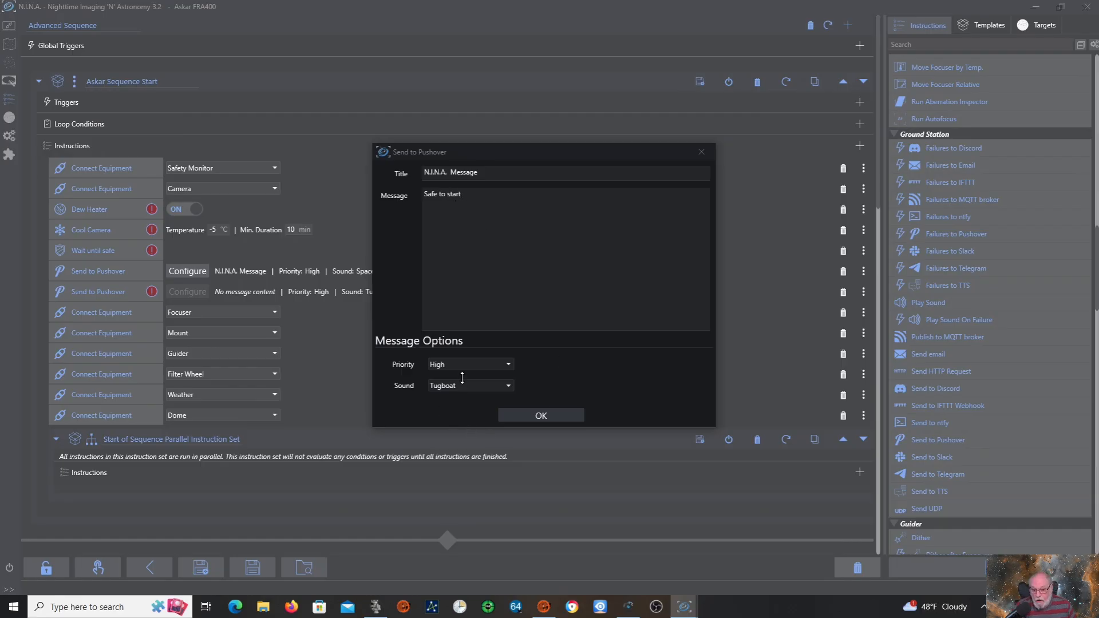
pyautogui.click(548, 419)
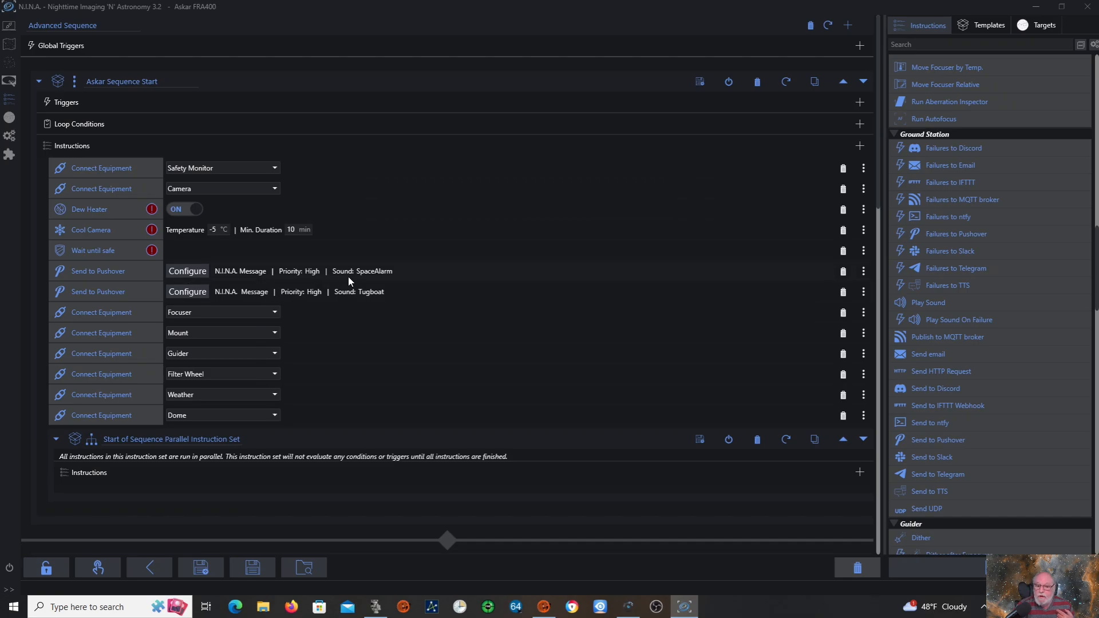
pyautogui.click(842, 272)
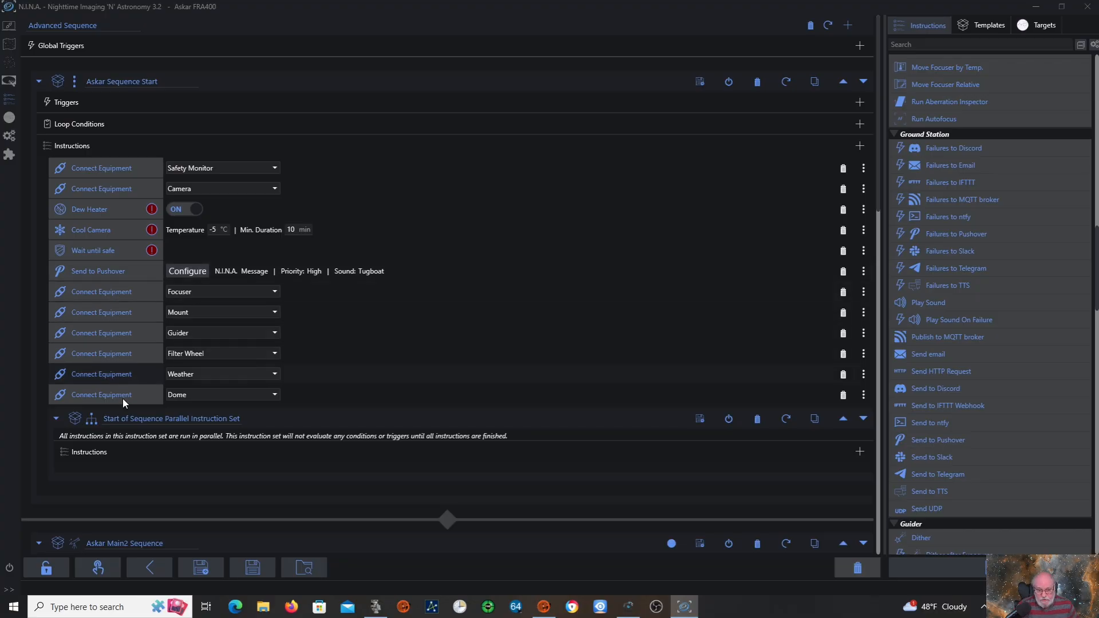
# Step: Set the Switch Filter instruction of Askar Main2 Sequence to the first Blank filter
pyautogui.moveTo(877, 189); pyautogui.dragTo(674, 350)
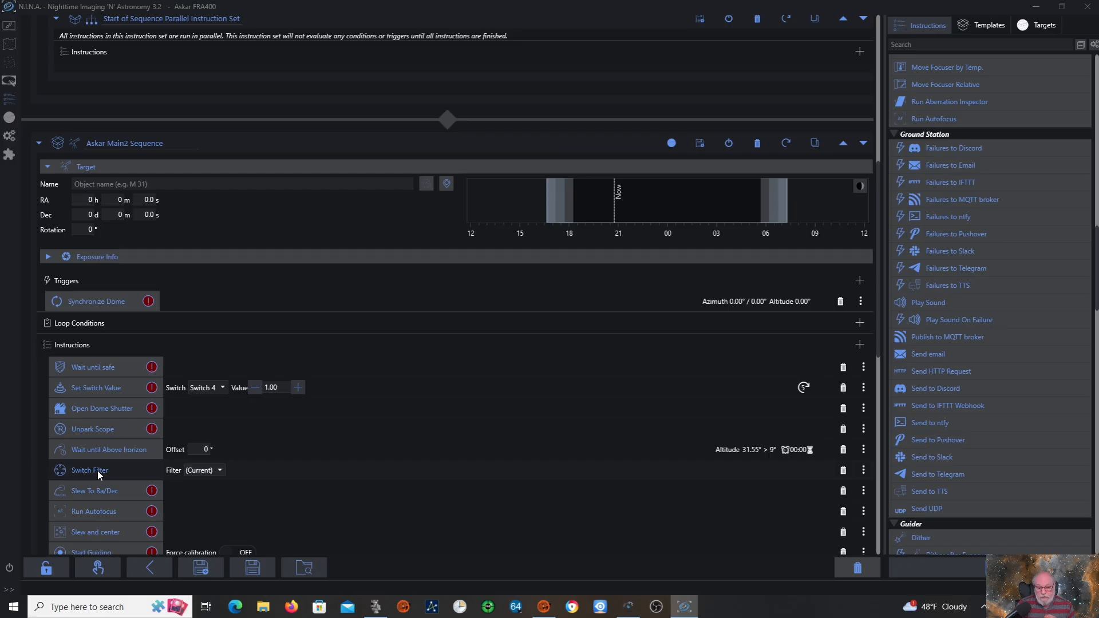
pyautogui.click(221, 469)
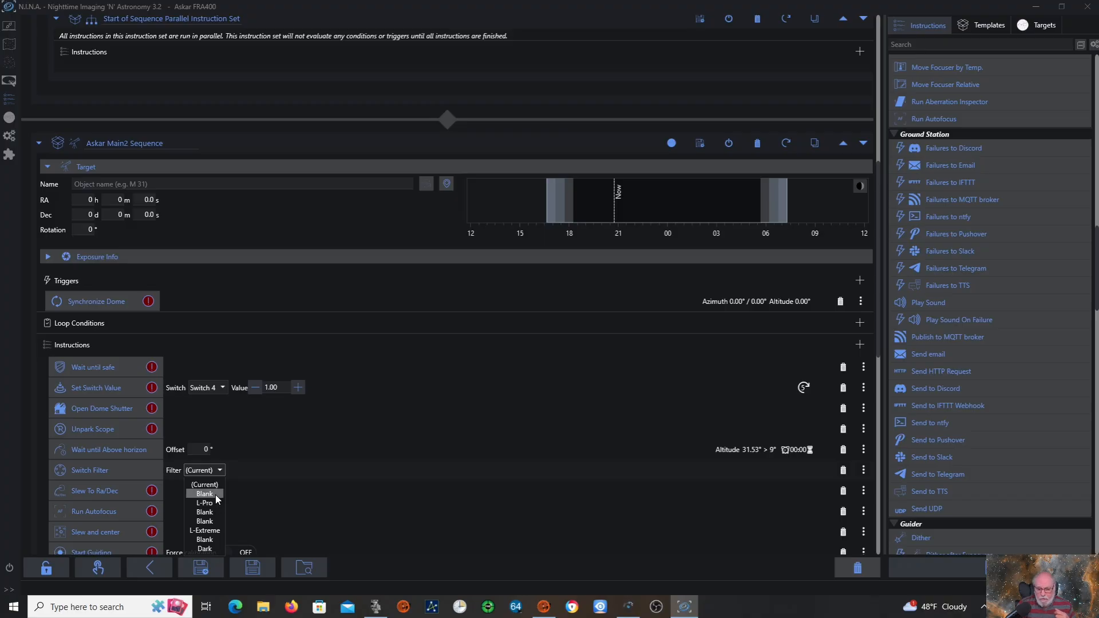
pyautogui.click(217, 495)
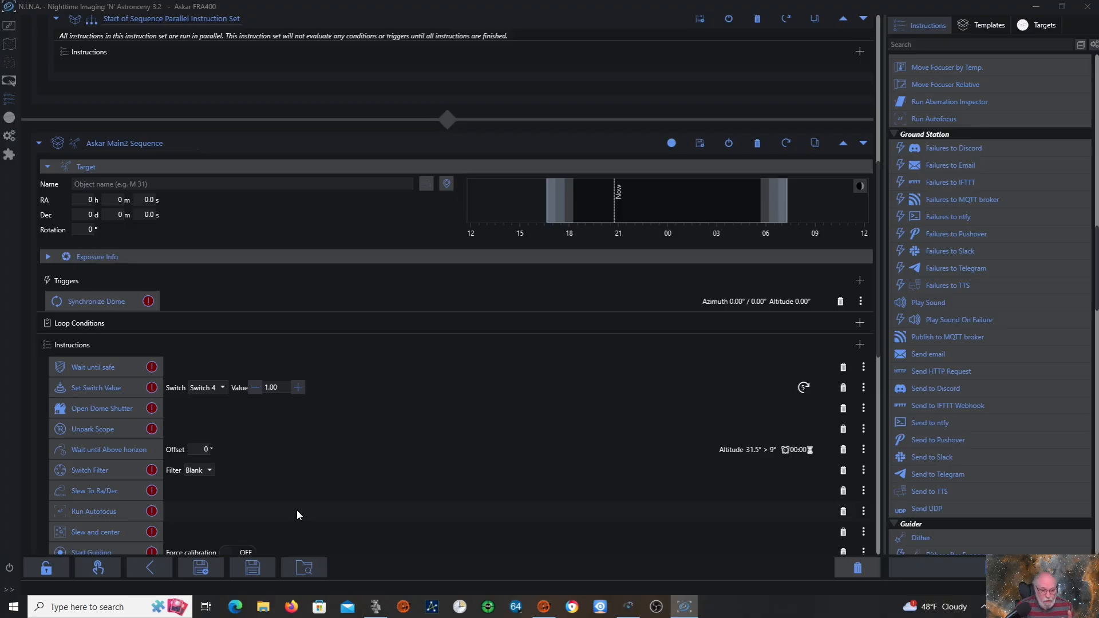
# Step: Switch to PHD2 Guiding to examine its equipment connection and looping controls, and return to N.I.N.A
pyautogui.scroll(-1, 296, 513)
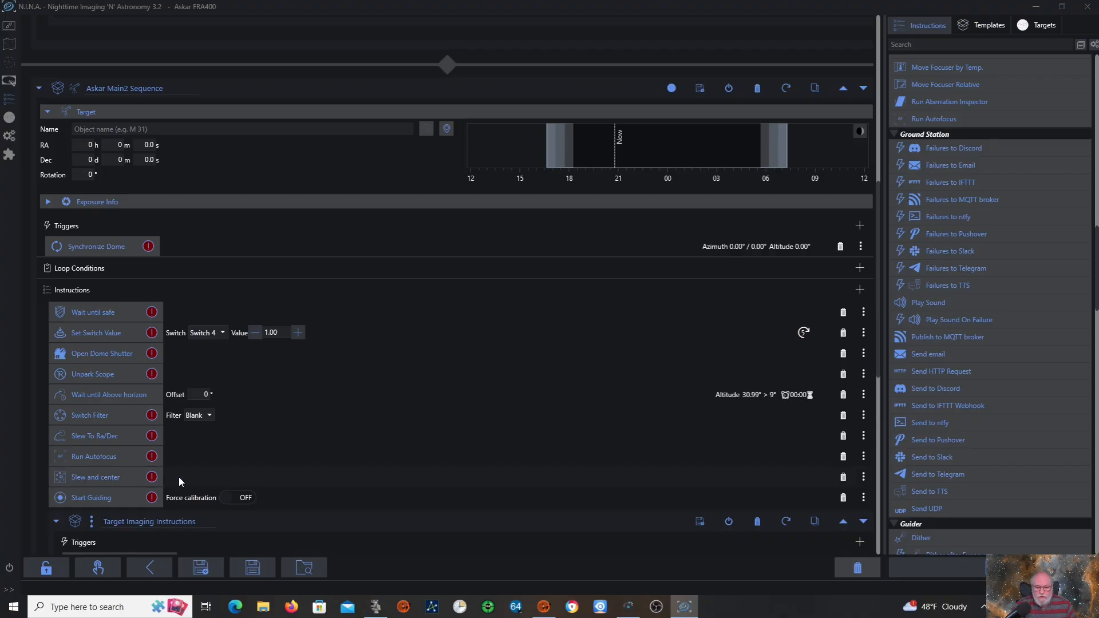
pyautogui.scroll(-1, 172, 480)
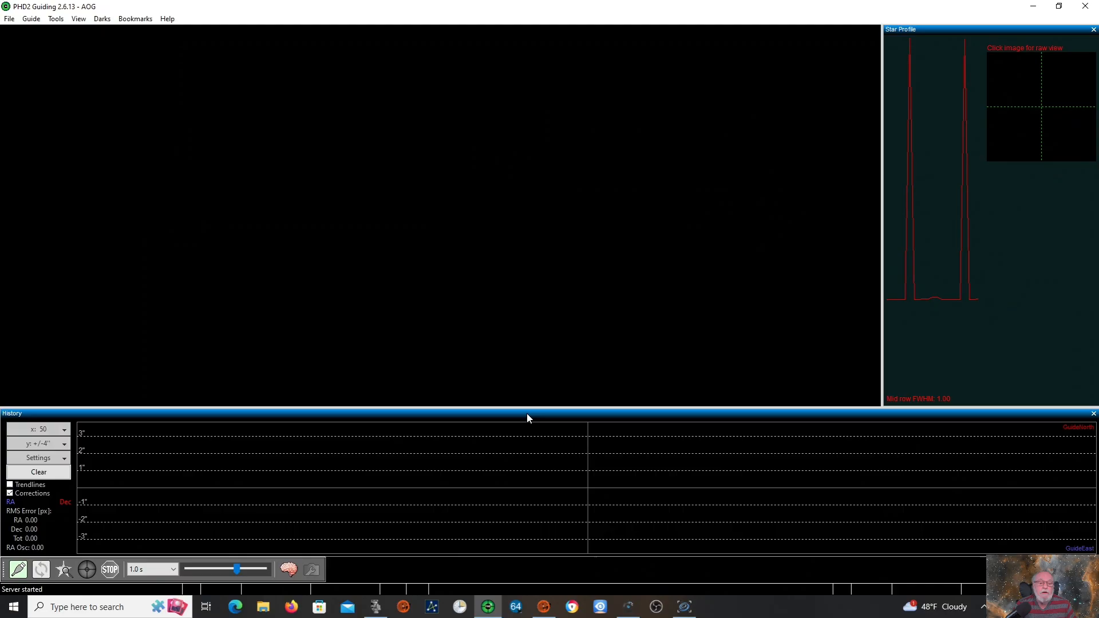
pyautogui.keyDown('shift'); pyautogui.click(18, 571); pyautogui.keyUp('shift')
pyautogui.click(44, 570)
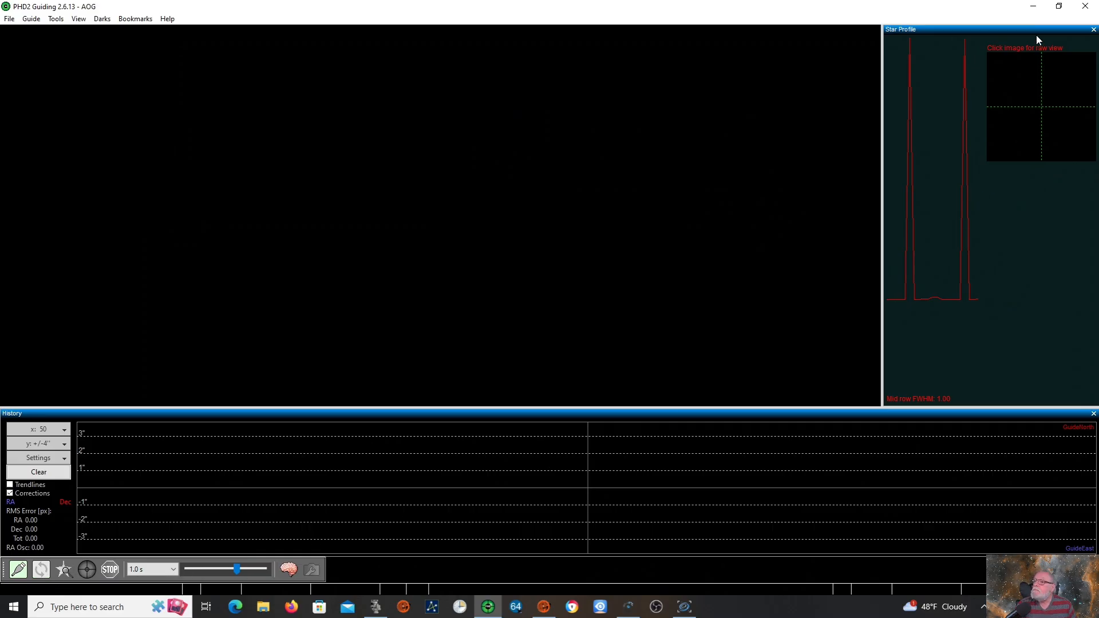
pyautogui.click(1033, 6)
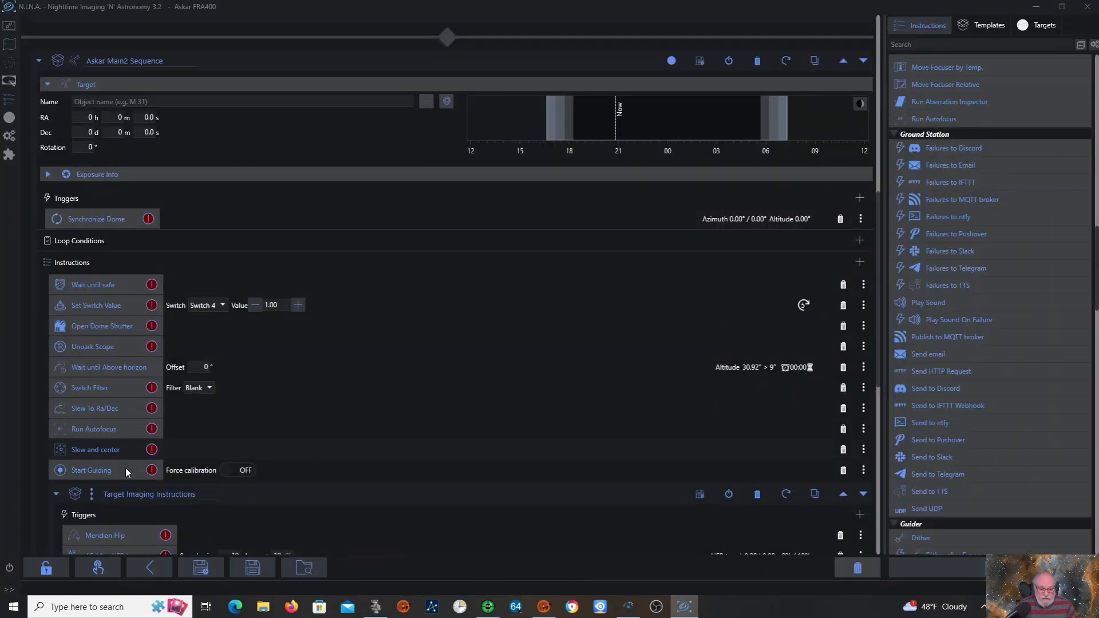
# Step: Review the Target Imaging Instructions, including the triggers, the 20x300s loop conditions and the available Take Exposure frame types
pyautogui.scroll(-3, 228, 492)
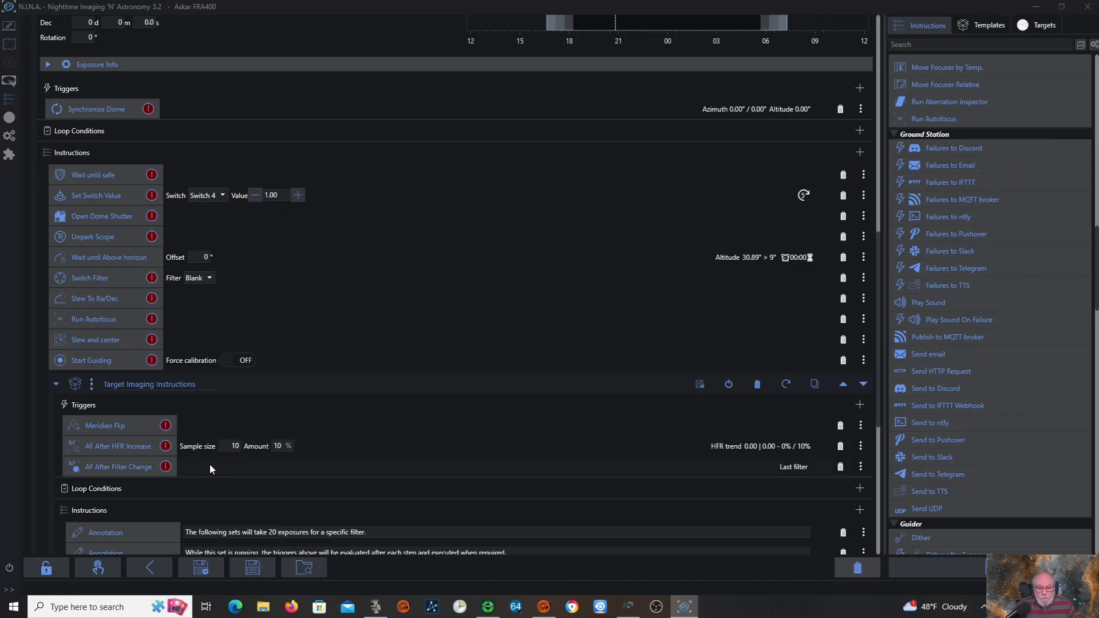
pyautogui.scroll(-1, 210, 465)
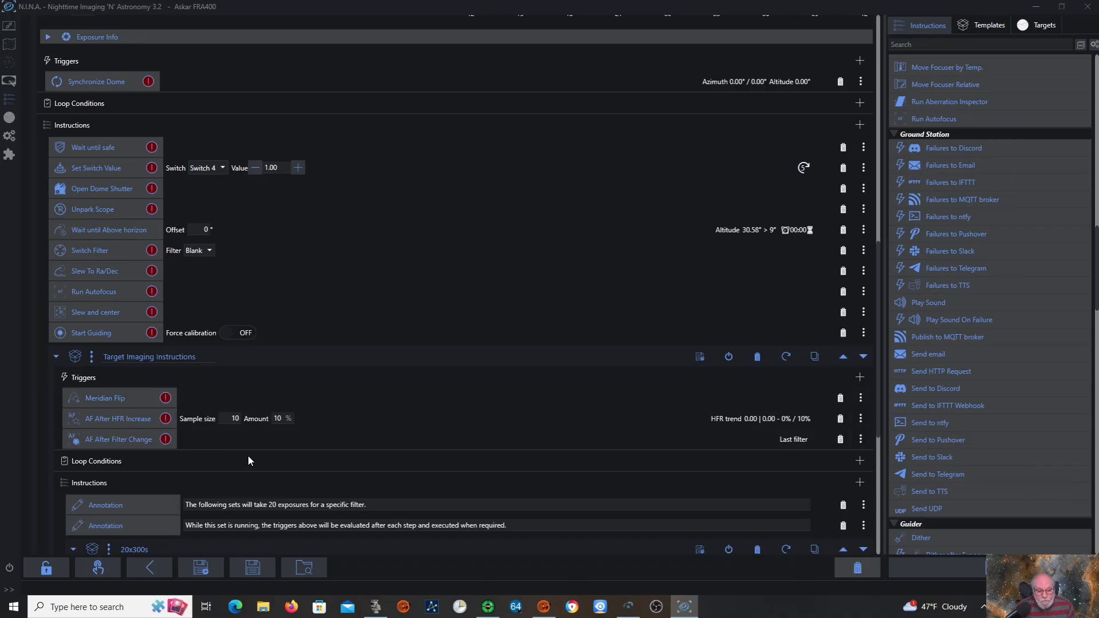
pyautogui.scroll(-3, 251, 458)
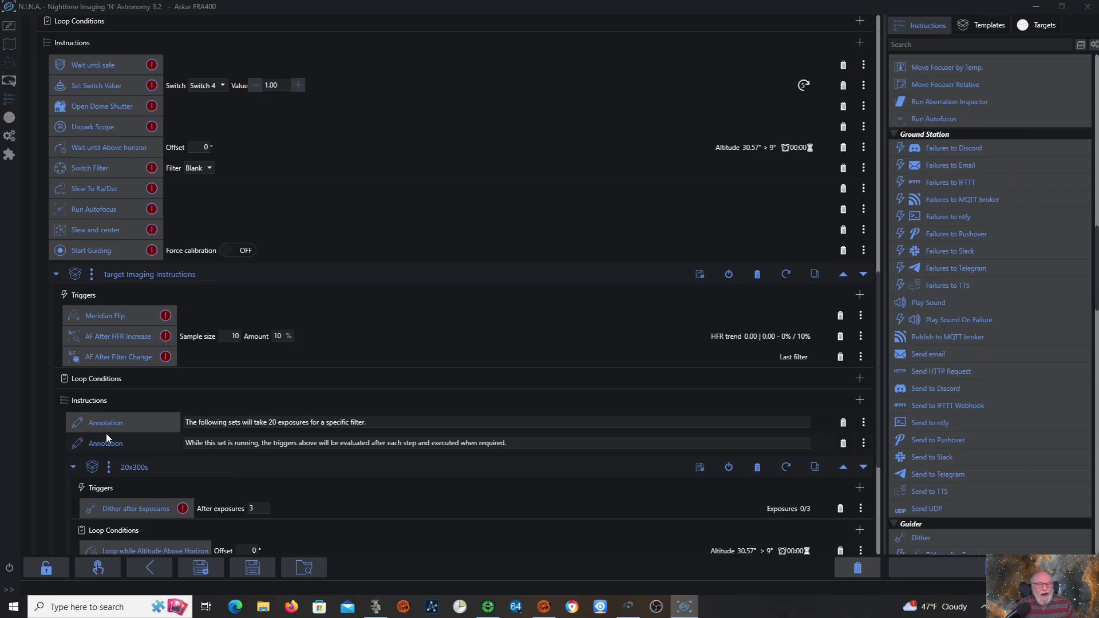
pyautogui.scroll(-2, 341, 472)
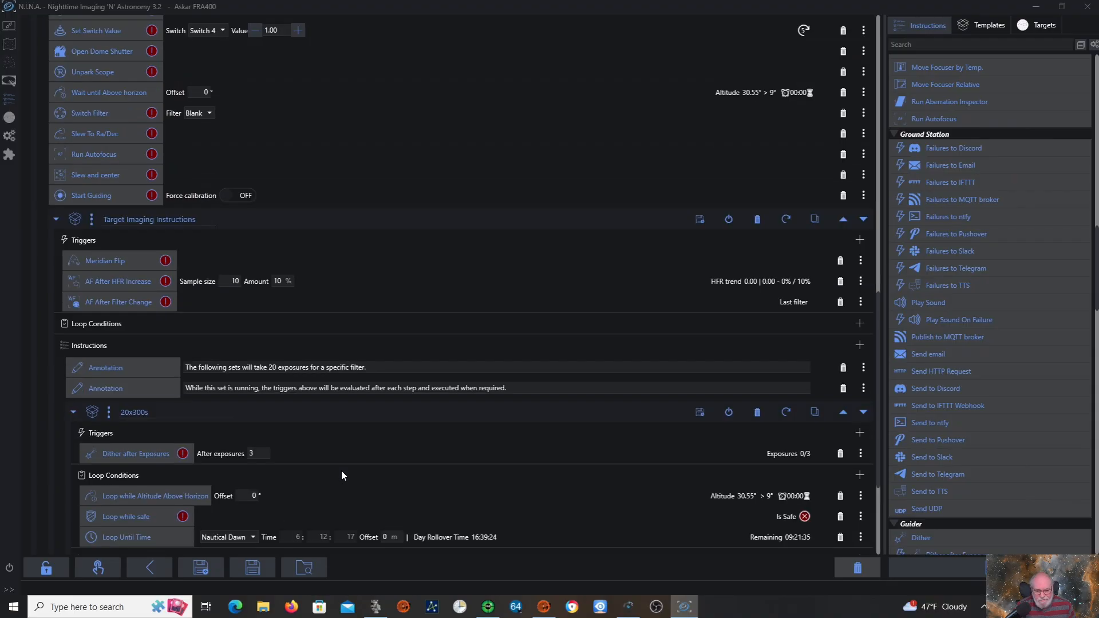
pyautogui.scroll(-1, 344, 478)
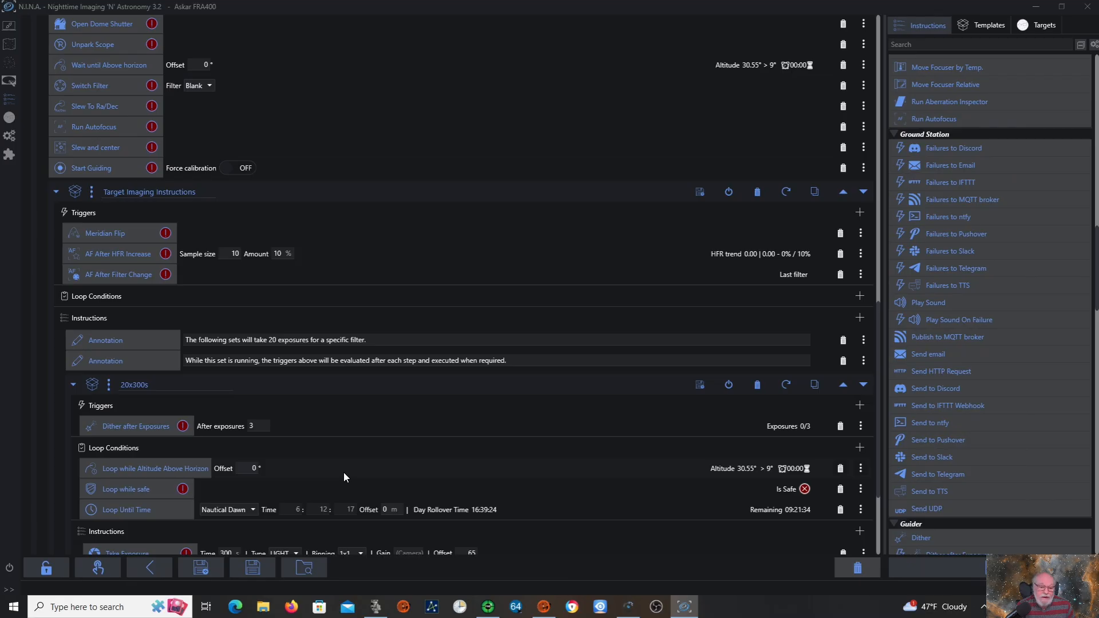
pyautogui.scroll(-2, 344, 477)
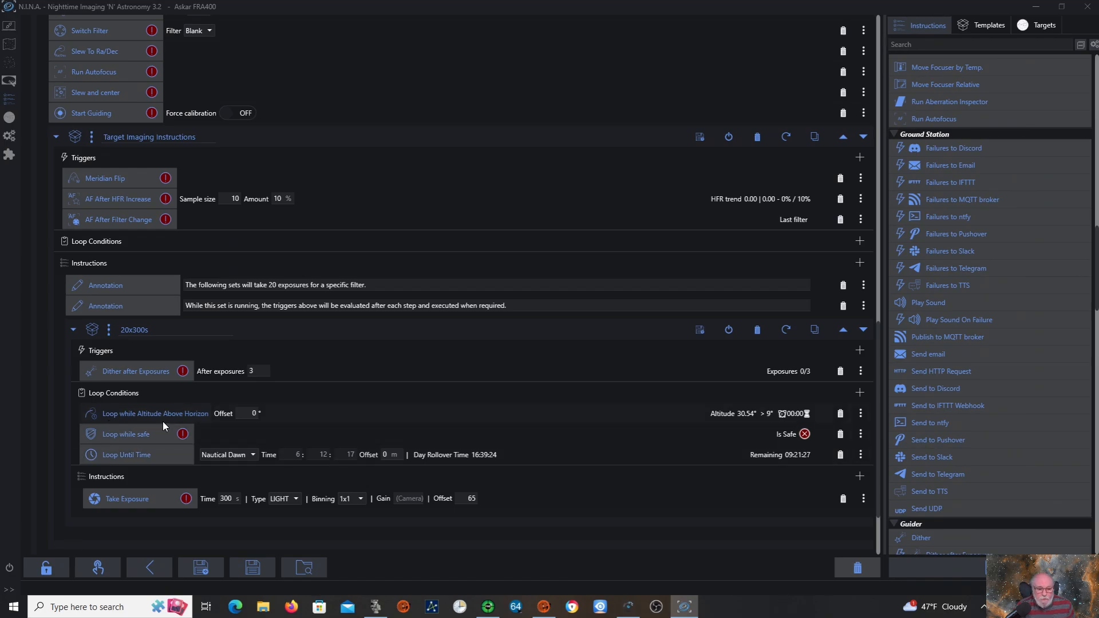
pyautogui.scroll(-1, 281, 423)
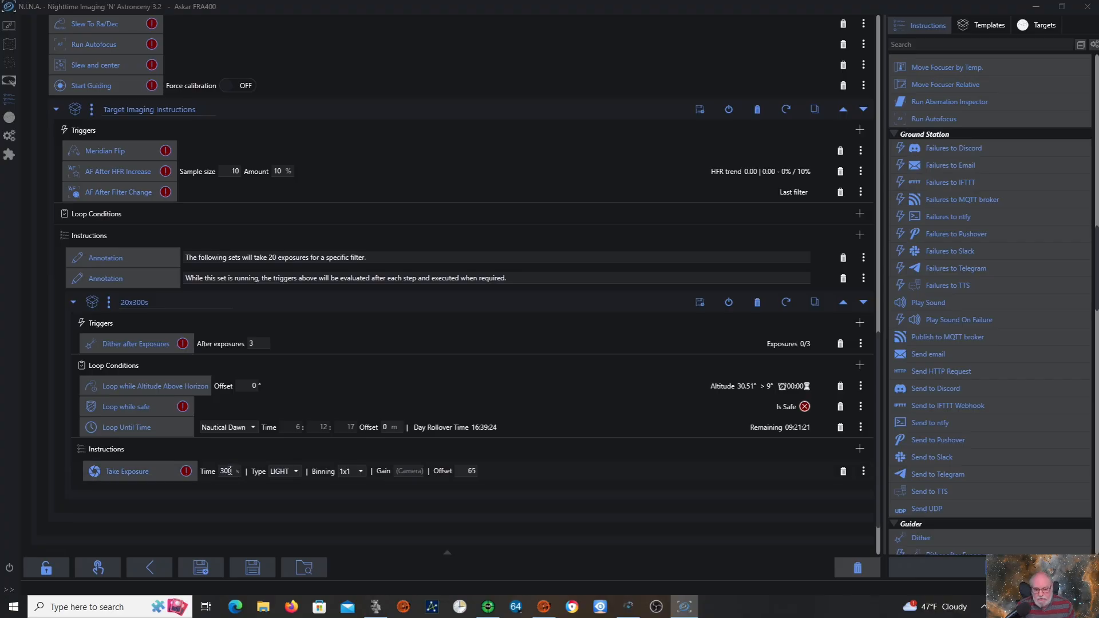
pyautogui.click(283, 472)
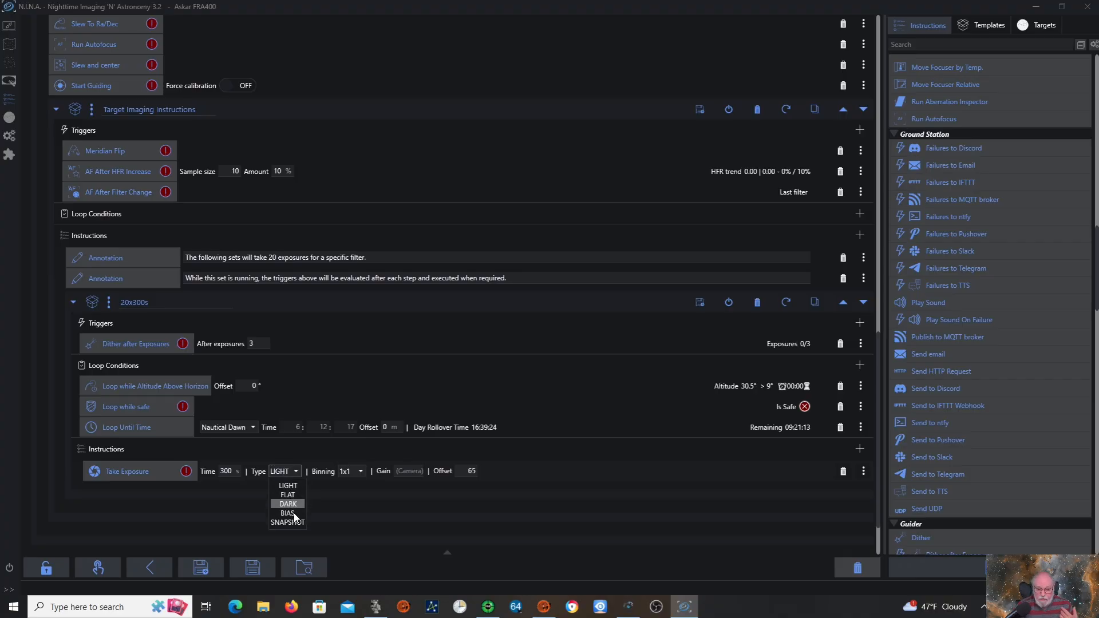
pyautogui.click(287, 473)
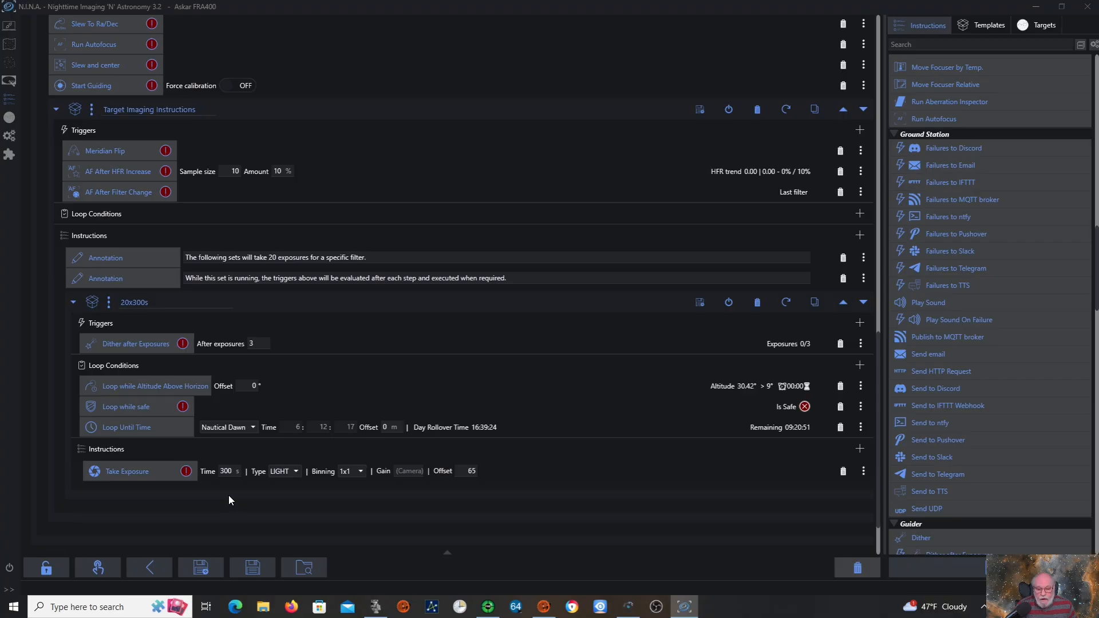
# Step: Add the Askar Sequence End user template to the sequence end area
pyautogui.click(991, 26)
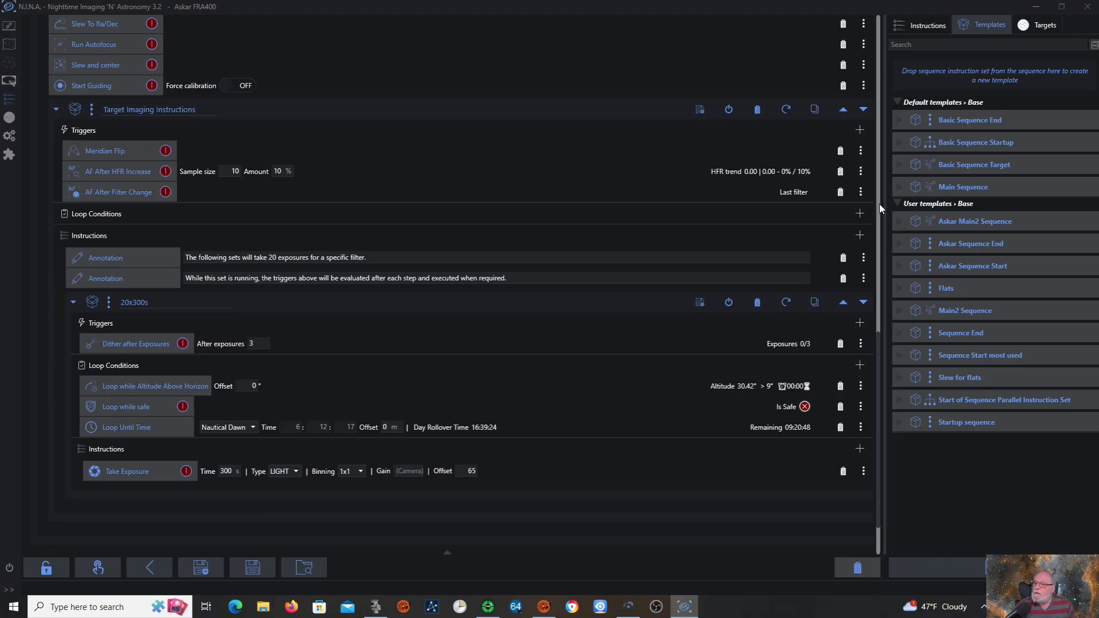
pyautogui.scroll(10, 879, 203)
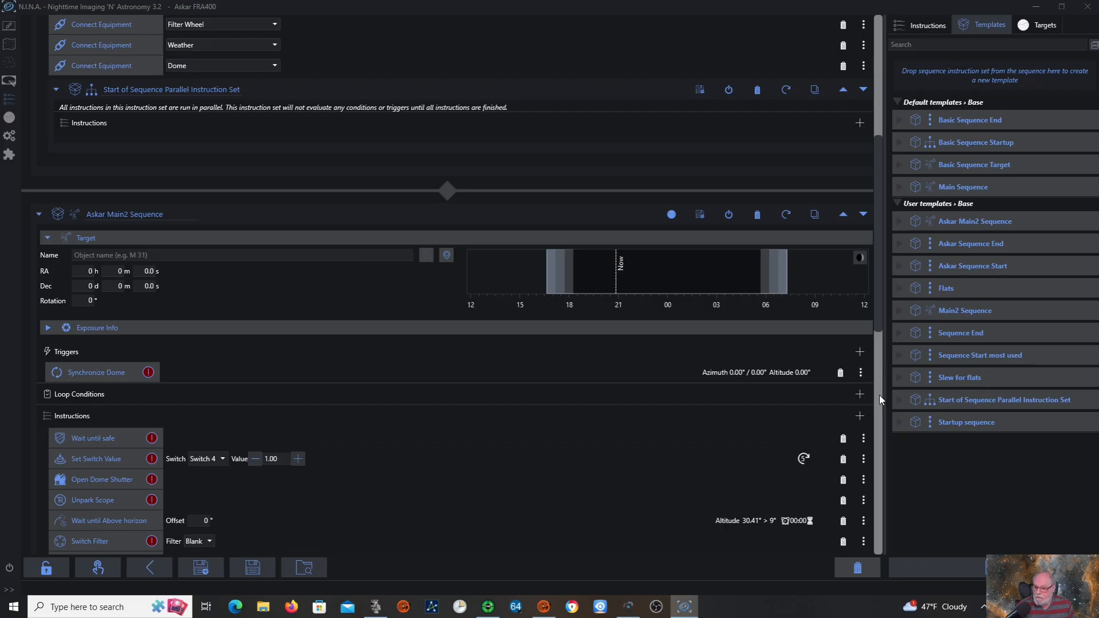
pyautogui.scroll(-10, 879, 393)
pyautogui.scroll(-5, 868, 483)
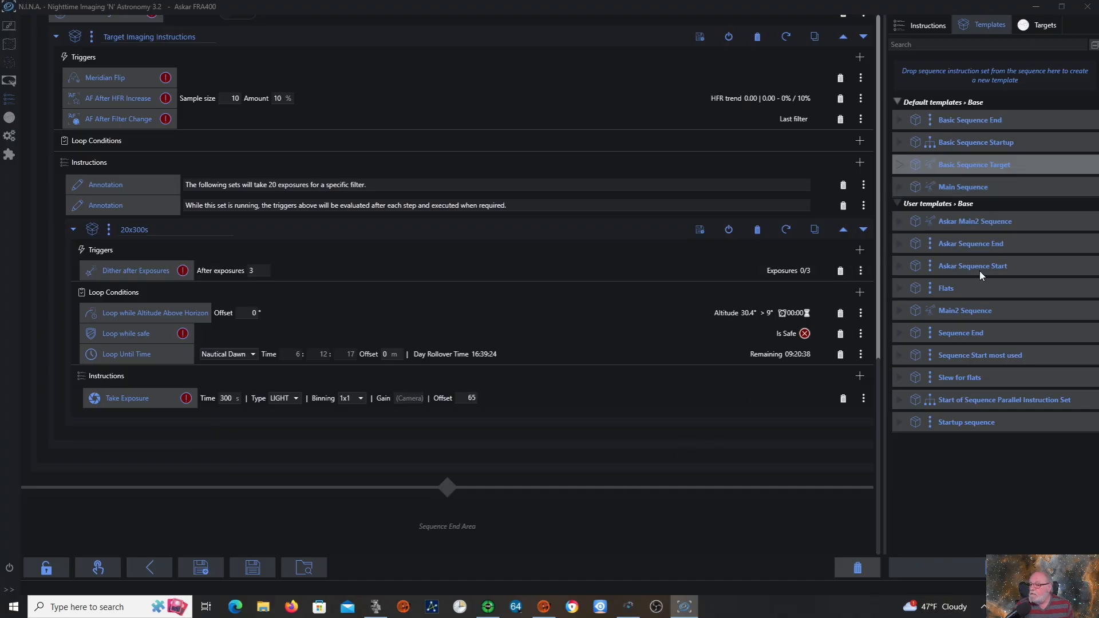
pyautogui.moveTo(956, 243); pyautogui.dragTo(627, 486)
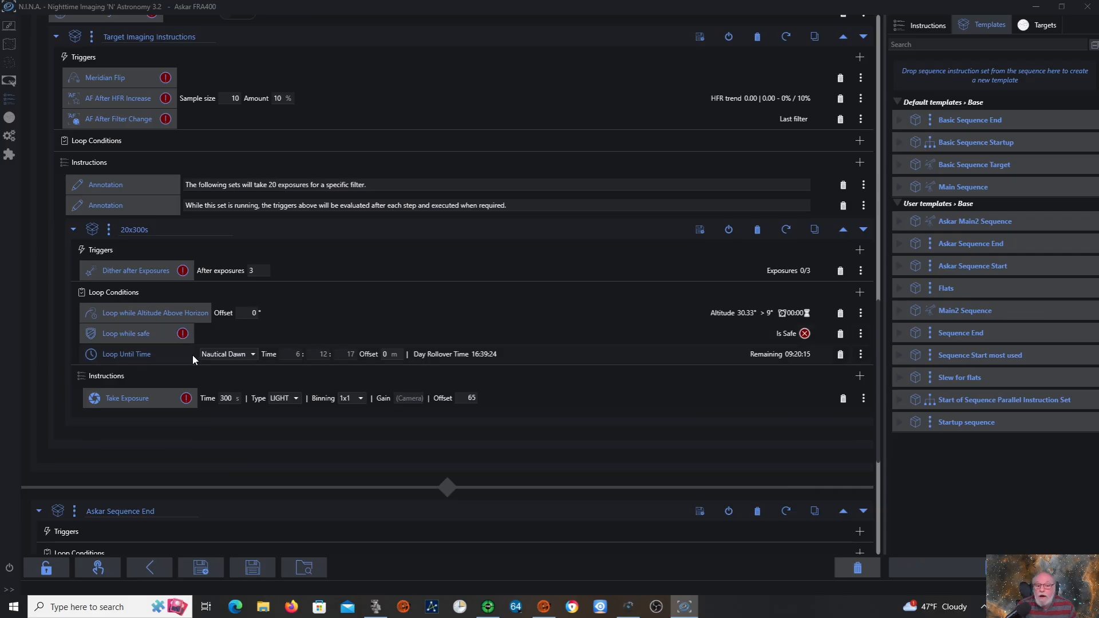
# Step: Try Astronomical Dawn for the Loop Until Time condition of the 20x300s set, and change the condition to a fixed Time
pyautogui.click(256, 352)
pyautogui.click(234, 415)
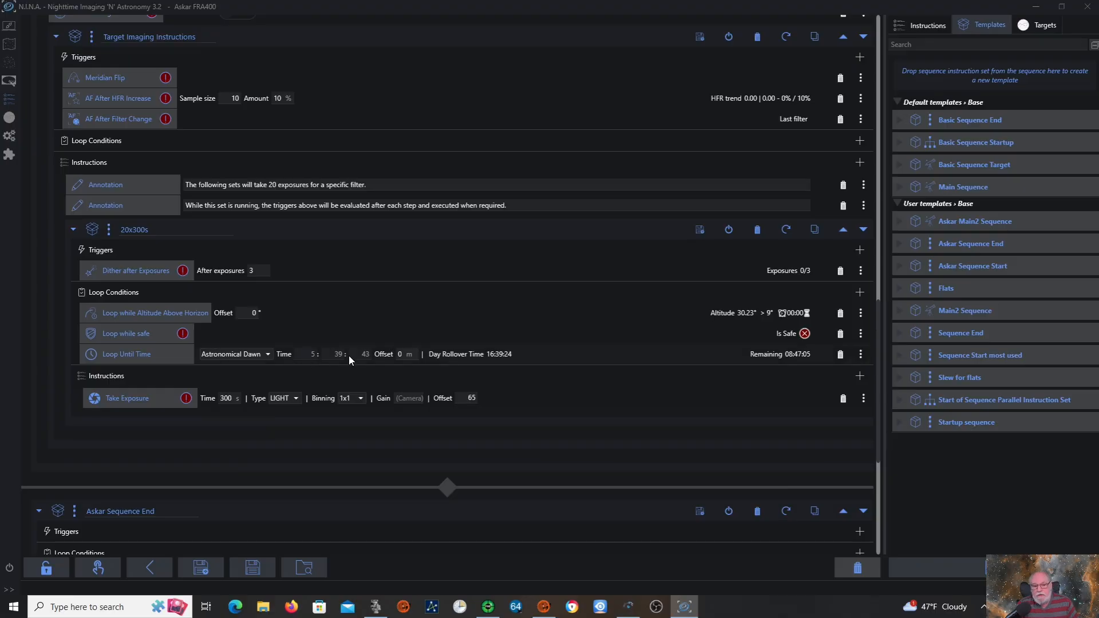
pyautogui.click(269, 354)
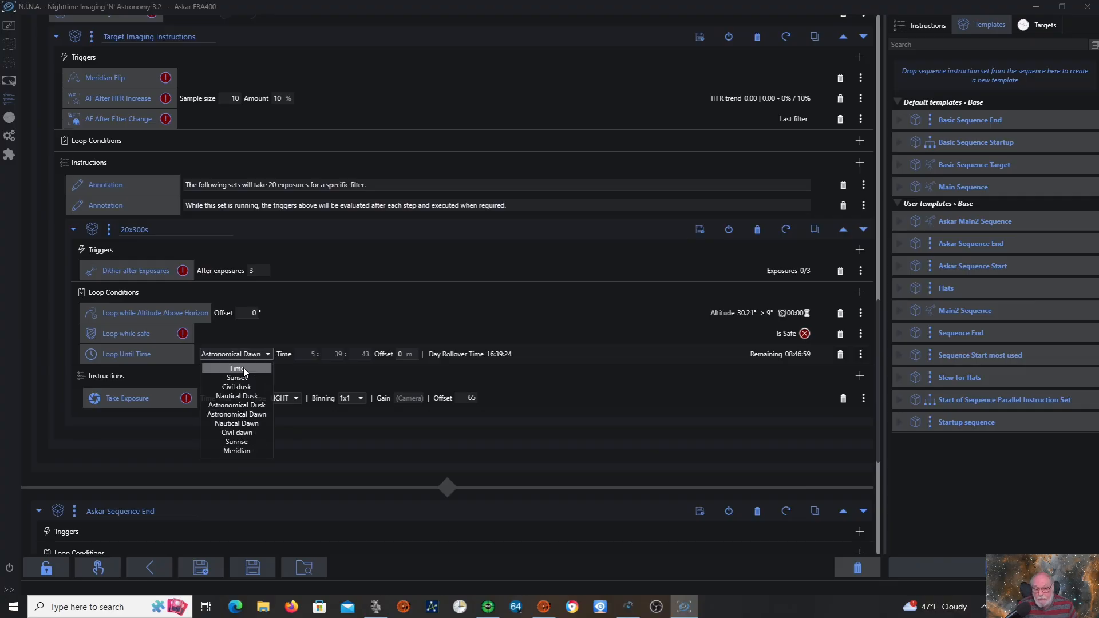
pyautogui.click(229, 366)
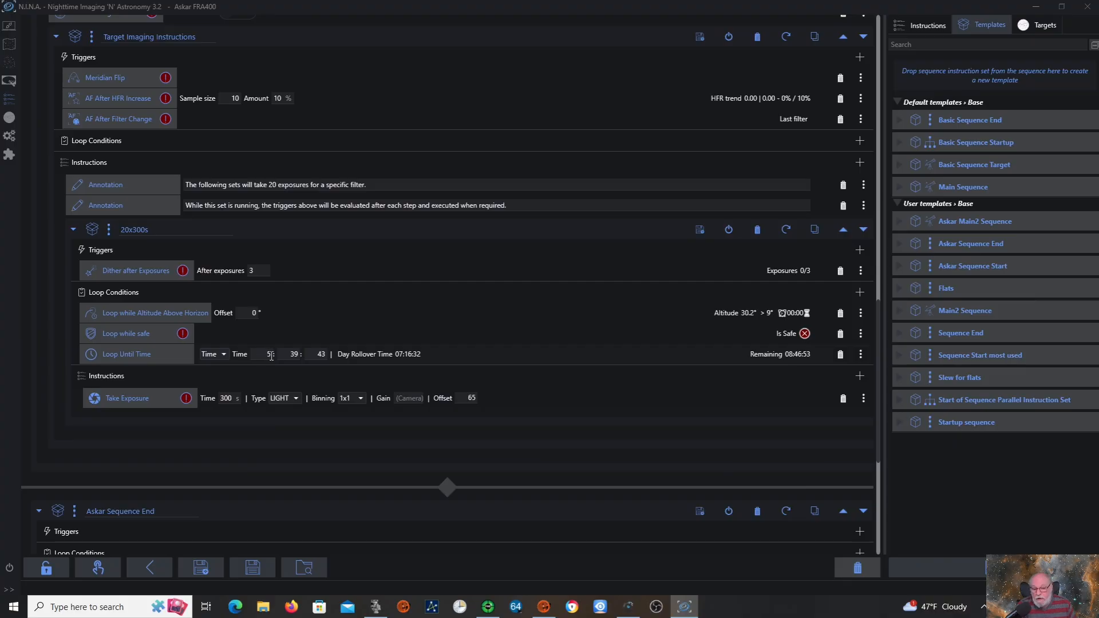
# Step: Set the Loop Until Time condition of the 20x300s set to Astronomical Dawn
pyautogui.click(228, 354)
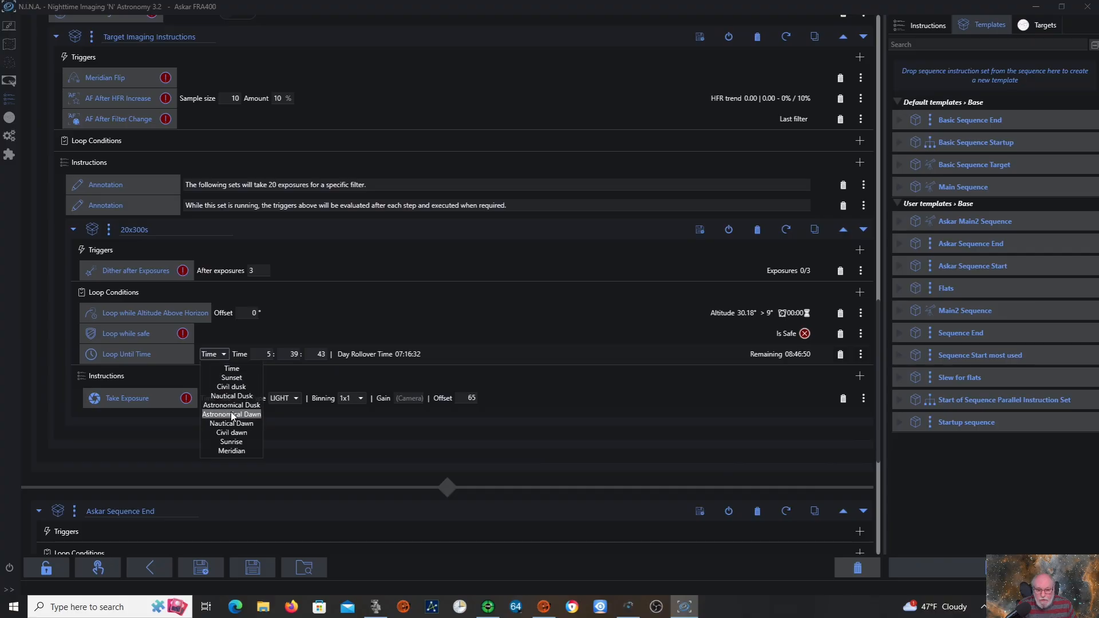
pyautogui.click(231, 414)
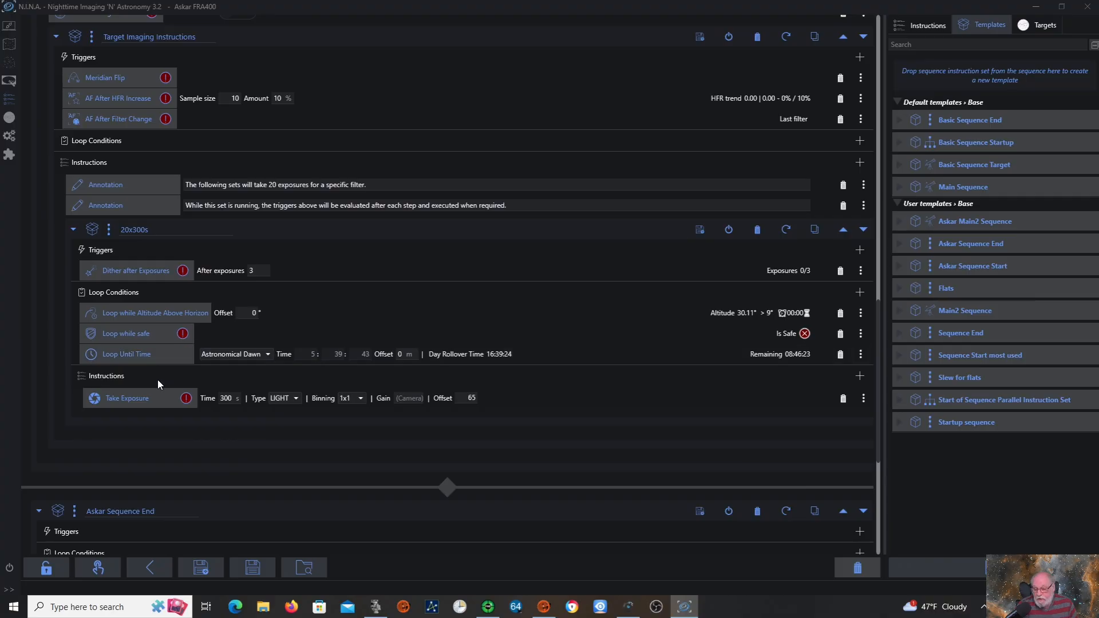
# Step: Review the Askar Sequence End instructions and look up the telescope tracking and slewing instructions in the available instruction list
pyautogui.scroll(-2, 157, 379)
pyautogui.scroll(-2, 157, 383)
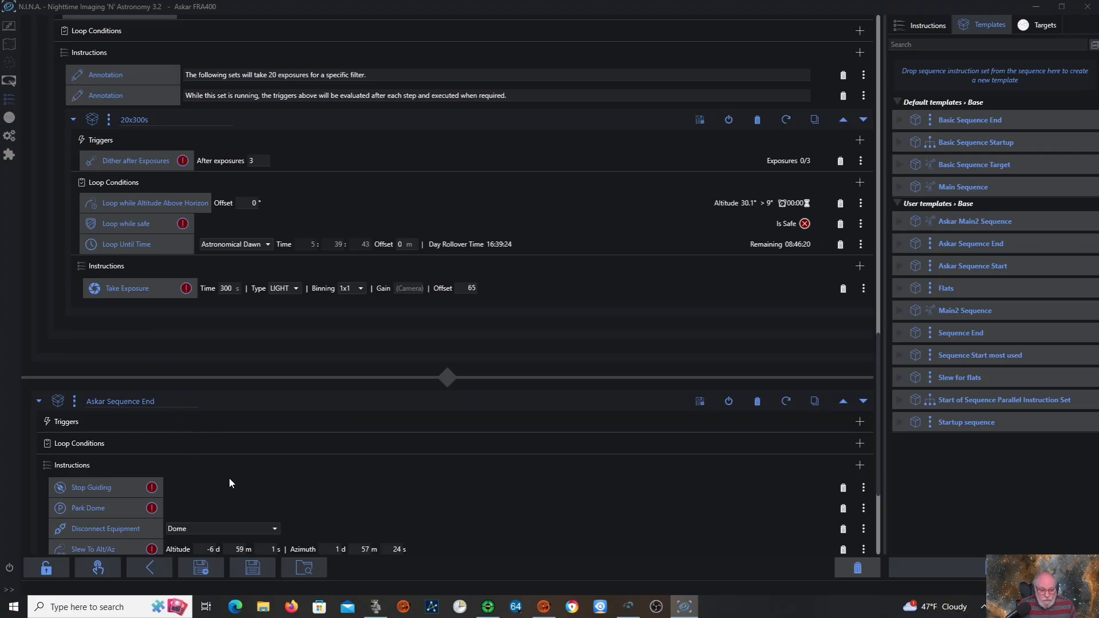
pyautogui.scroll(-3, 229, 484)
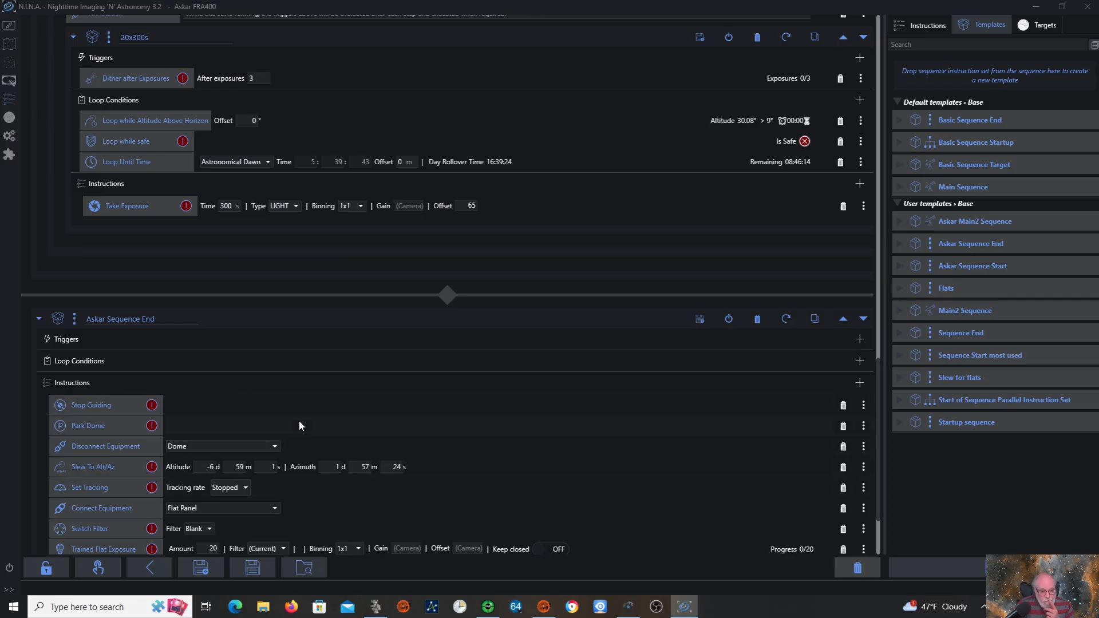
pyautogui.scroll(-1, 299, 421)
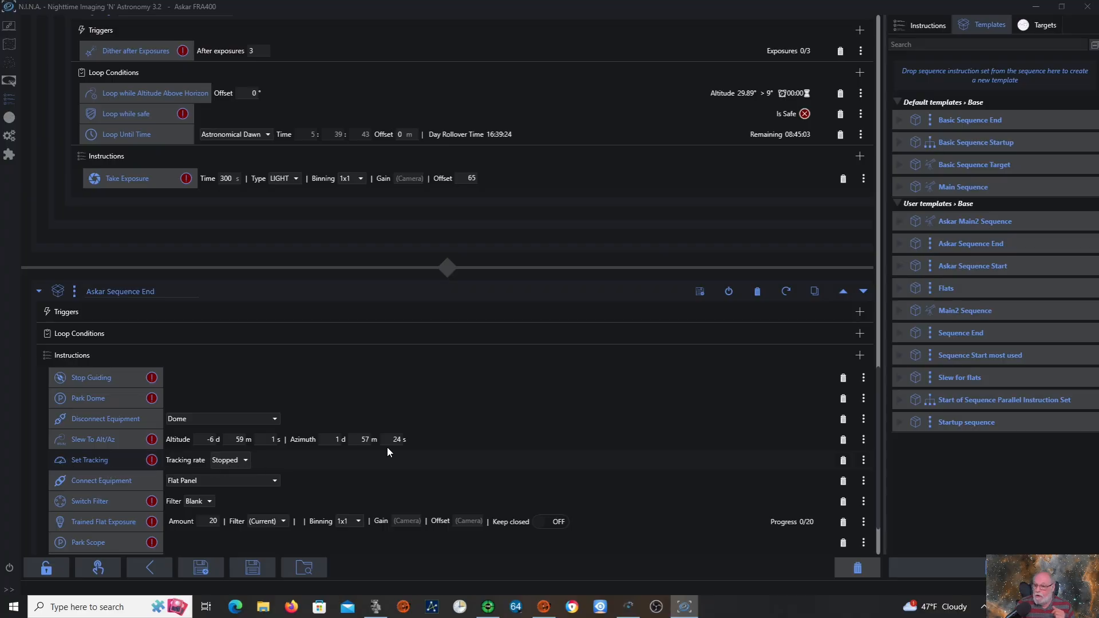
pyautogui.click(935, 26)
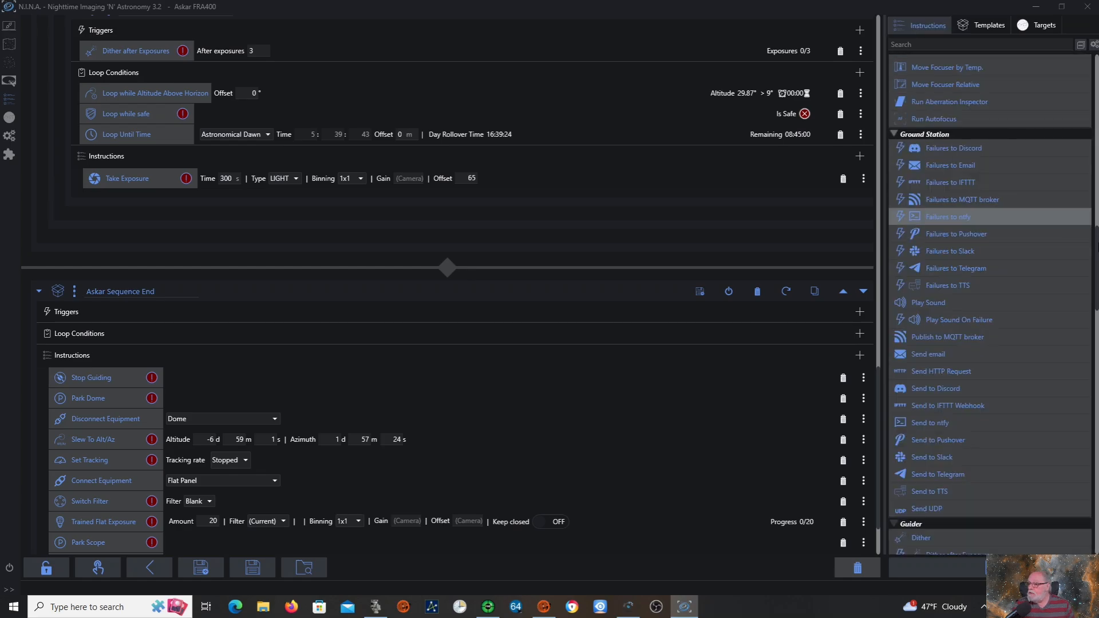
pyautogui.moveTo(1097, 247); pyautogui.dragTo(1098, 442)
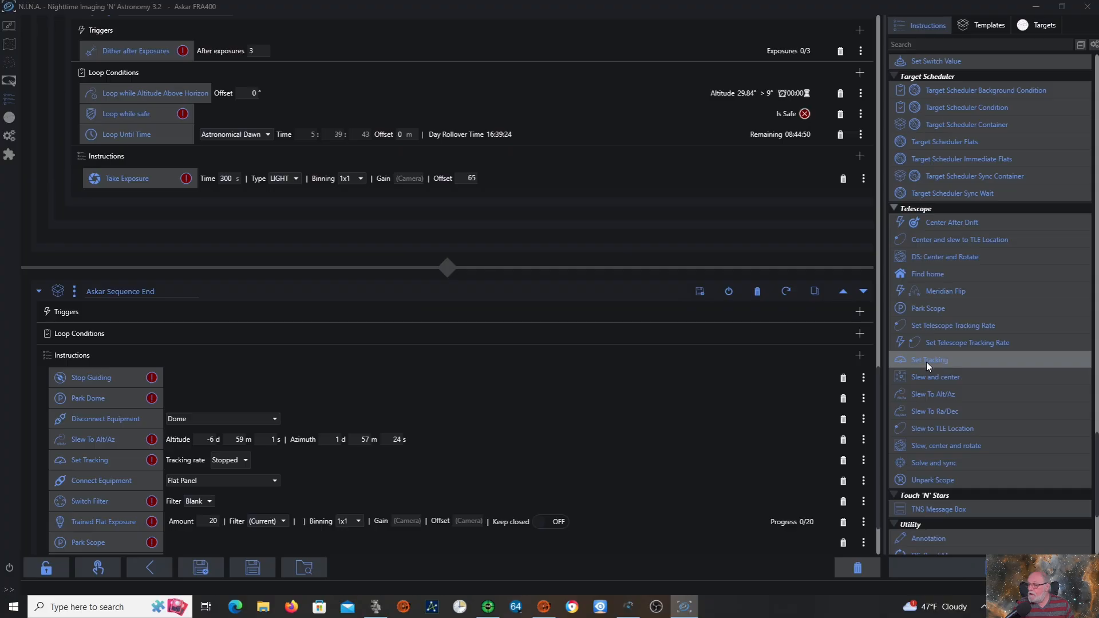
pyautogui.moveTo(953, 356)
pyautogui.mouseDown()
pyautogui.moveTo(783, 387)
pyautogui.moveTo(454, 483)
pyautogui.moveTo(360, 483)
pyautogui.moveTo(942, 430)
pyautogui.moveTo(977, 370)
pyautogui.moveTo(950, 323)
pyautogui.mouseUp()
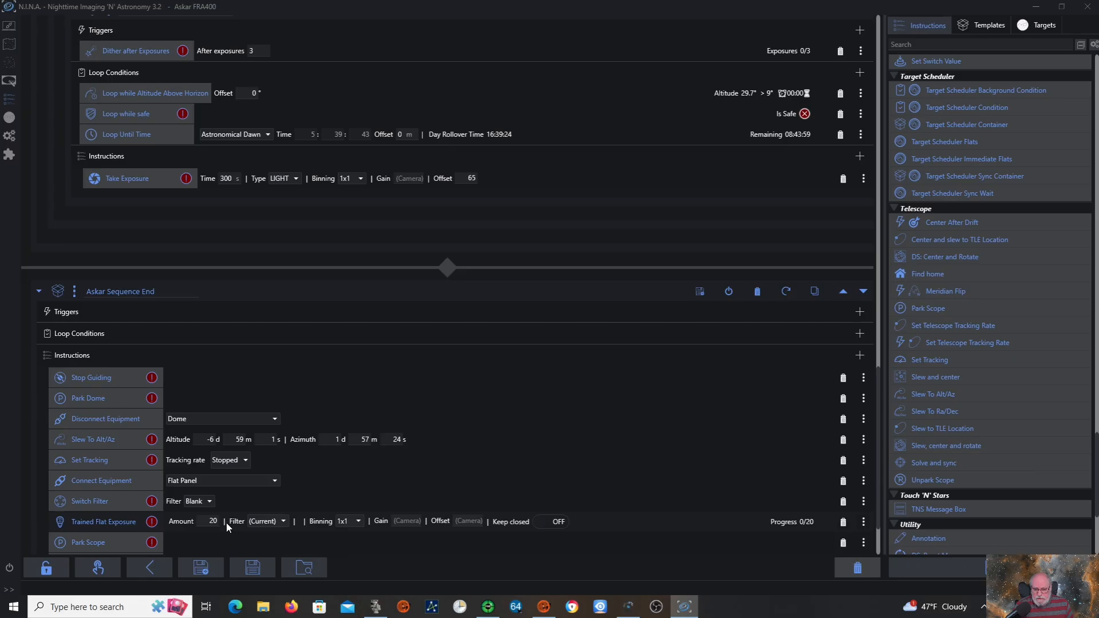
# Step: Set the Trained Flat Exposure filter to Blank in Askar Sequence End, and check the filter choices of Switch Filter and Trained Flat Exposure
pyautogui.click(284, 521)
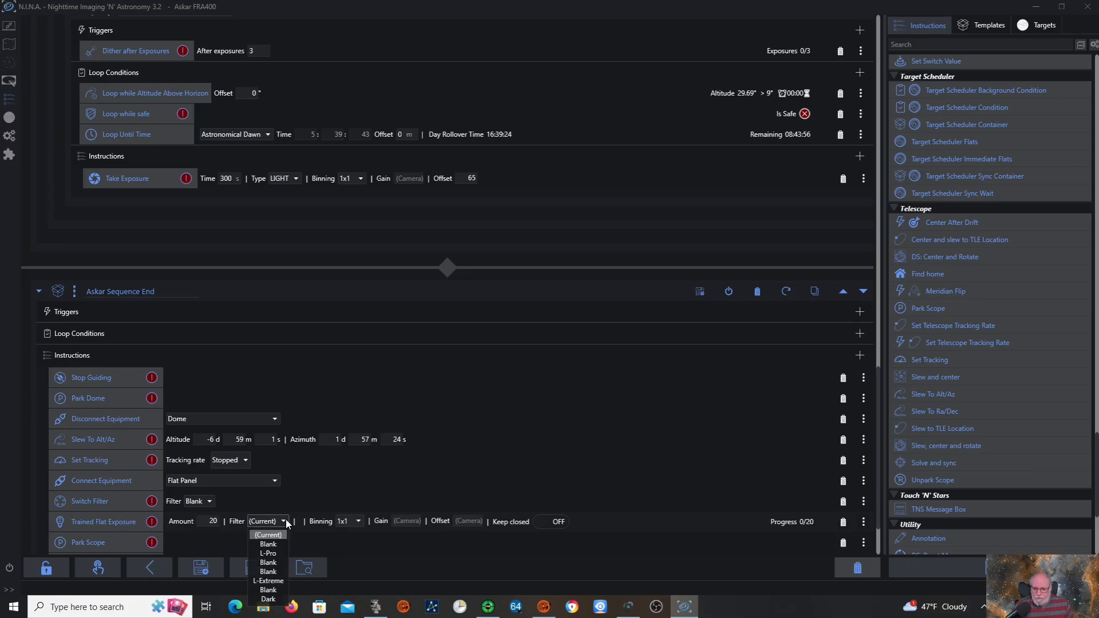
pyautogui.click(267, 545)
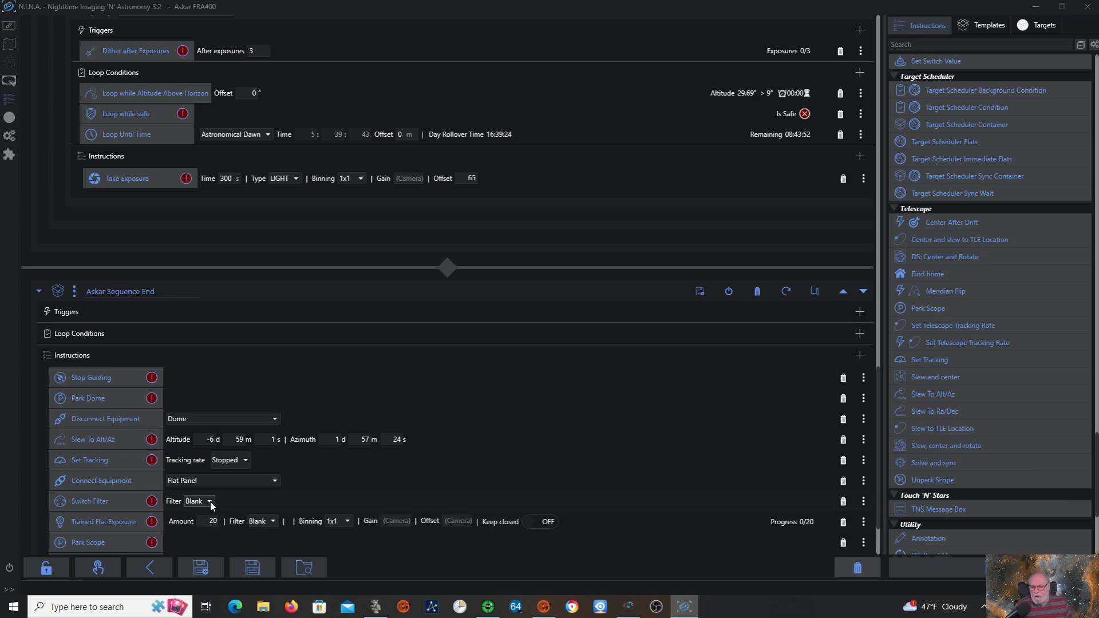
pyautogui.click(210, 501)
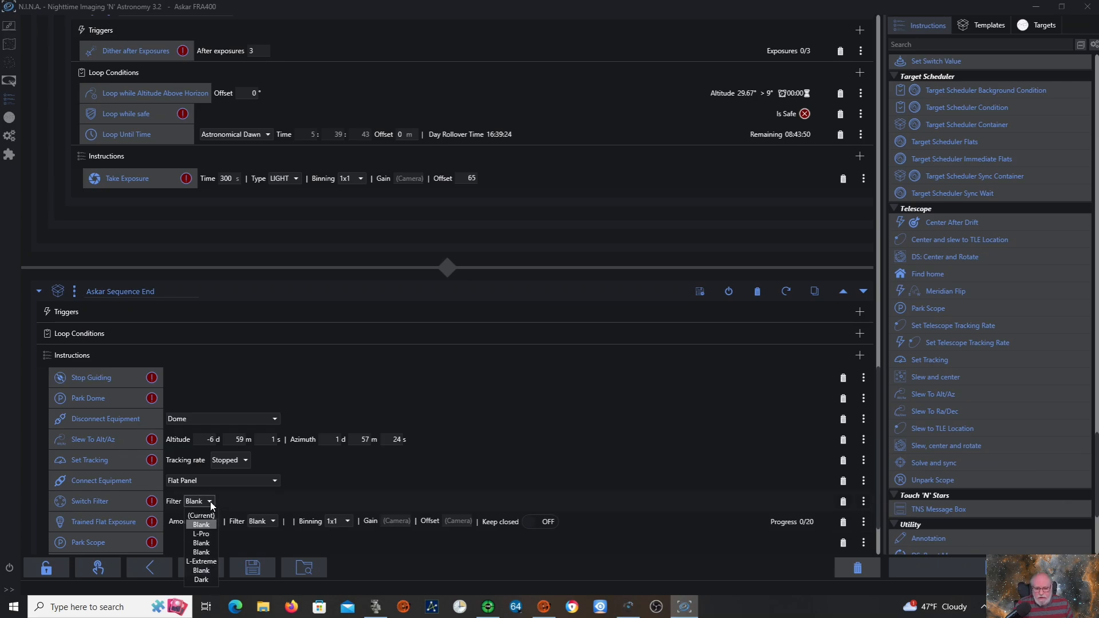
pyautogui.click(211, 502)
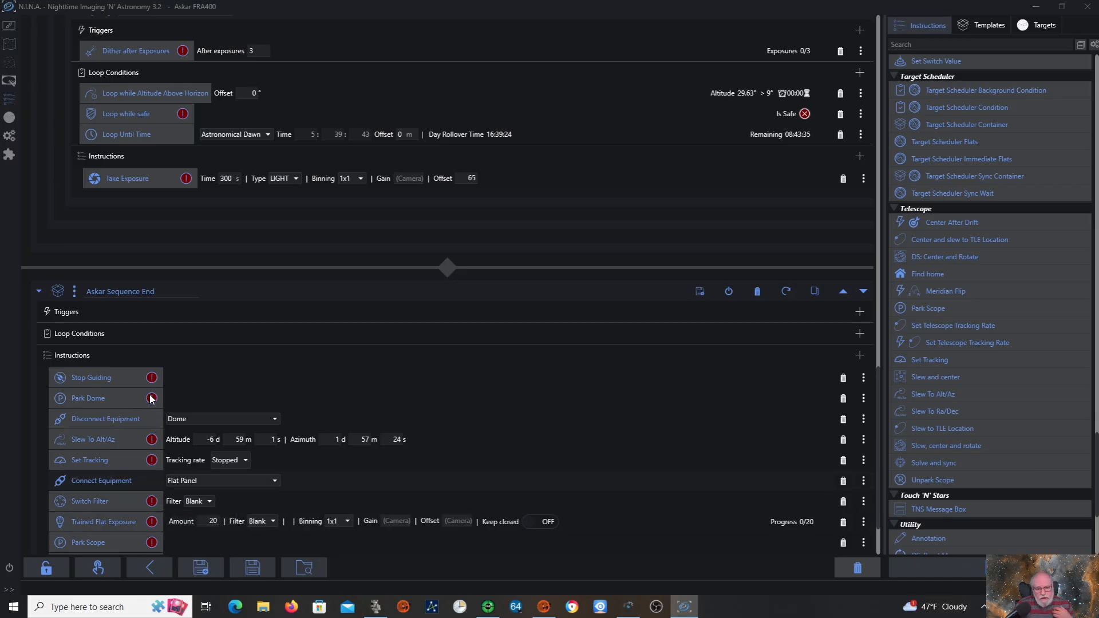
pyautogui.click(273, 521)
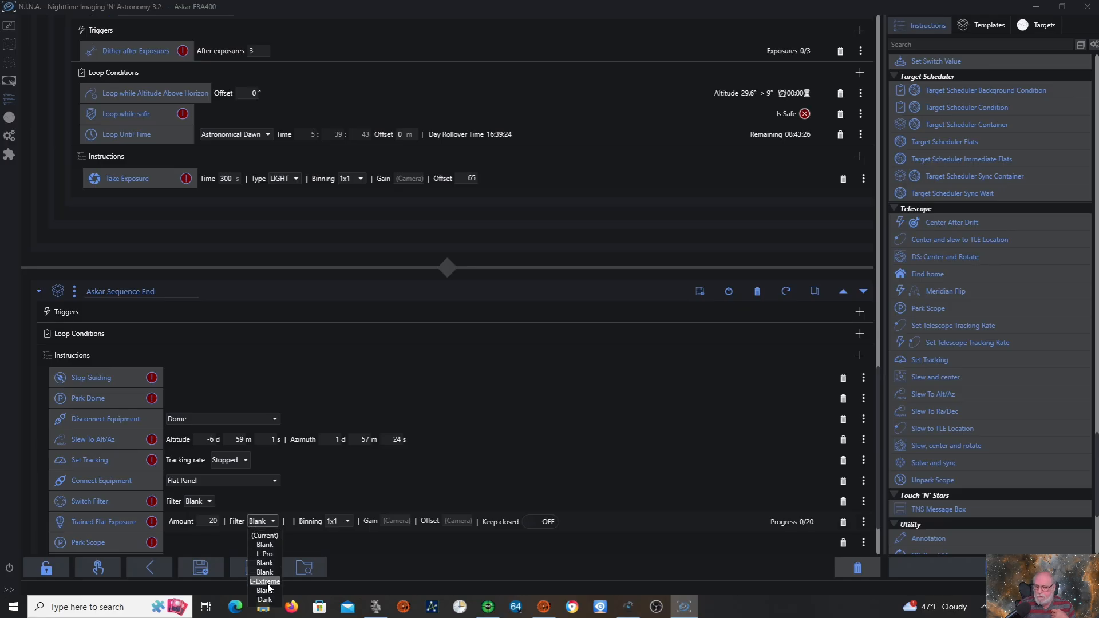
pyautogui.click(300, 541)
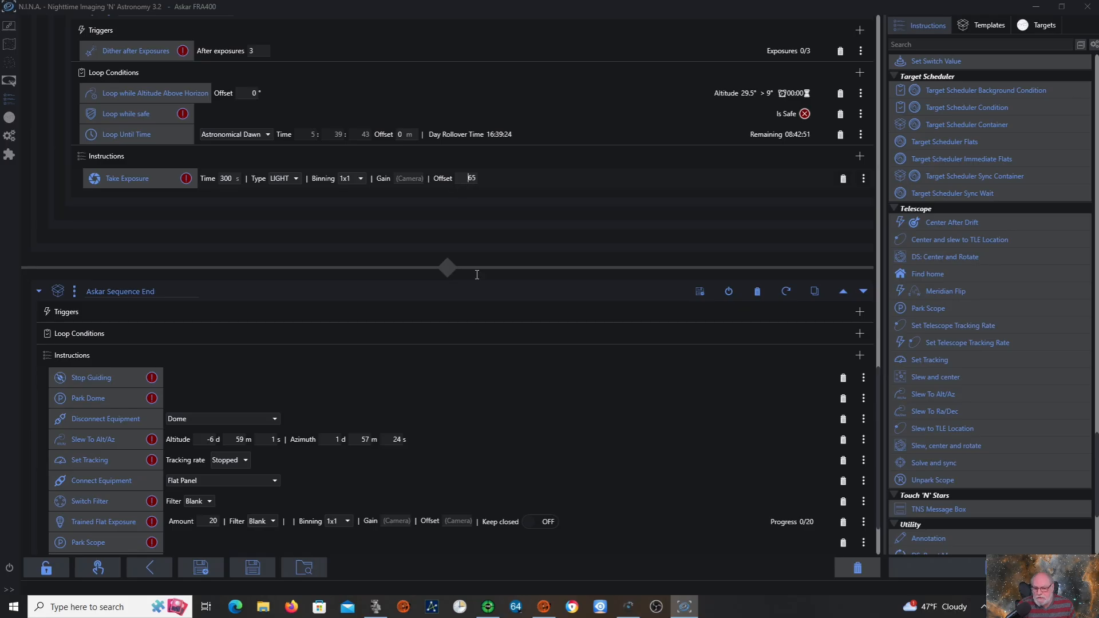
# Step: Connect the ZWO ASI071MC Pro camera and clear the Take Exposure offset in the 20x300s set so it uses the camera default
pyautogui.click(469, 523)
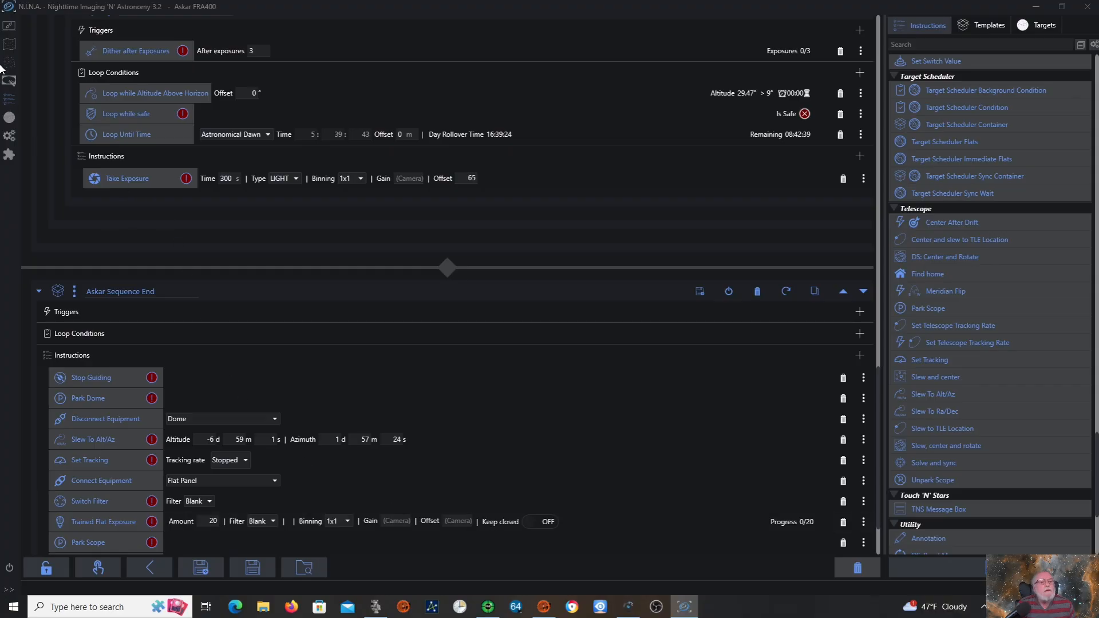
pyautogui.click(10, 25)
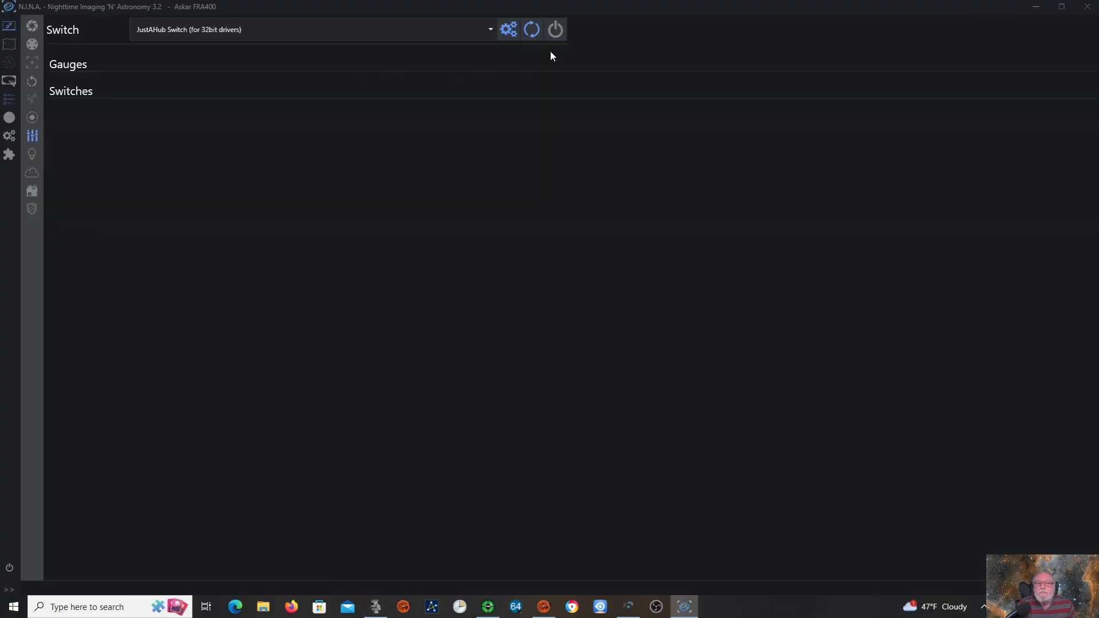
pyautogui.click(27, 27)
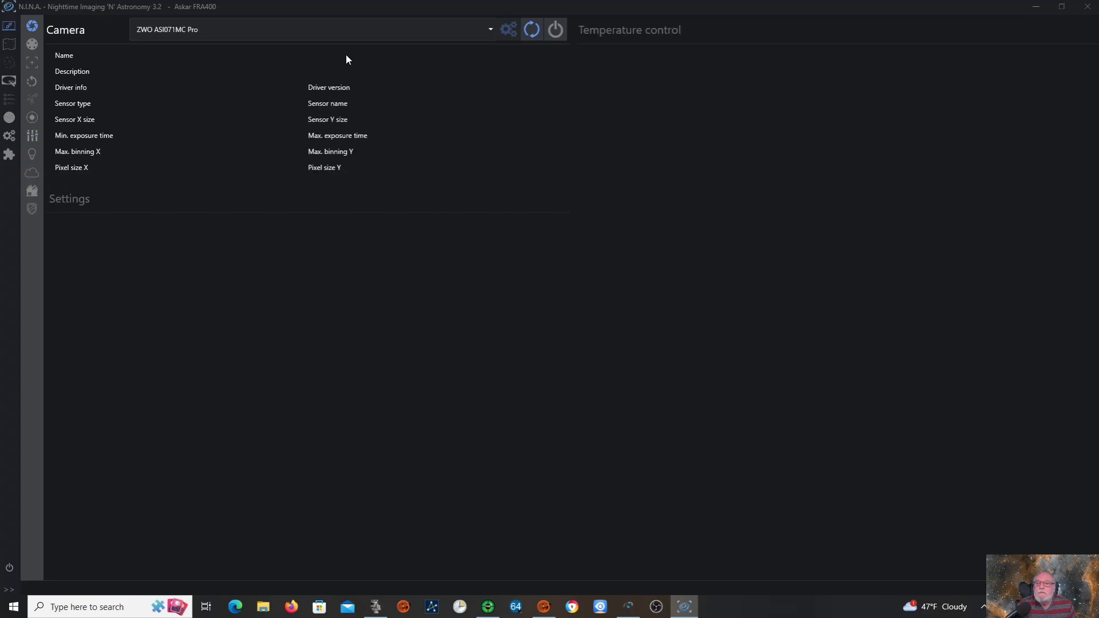
pyautogui.click(555, 30)
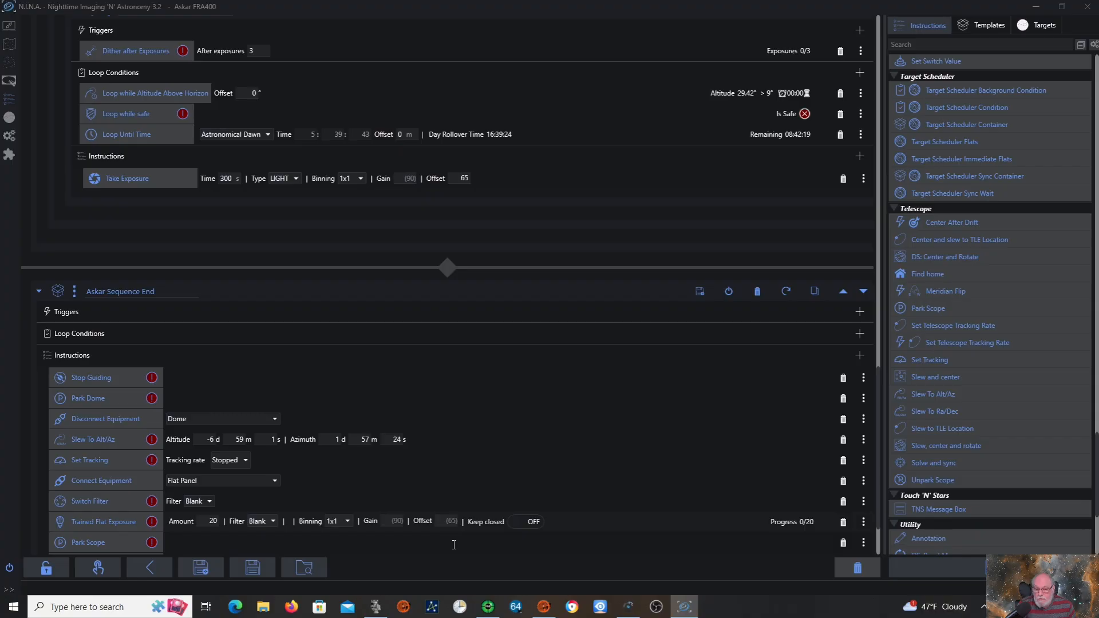
pyautogui.doubleClick(461, 178)
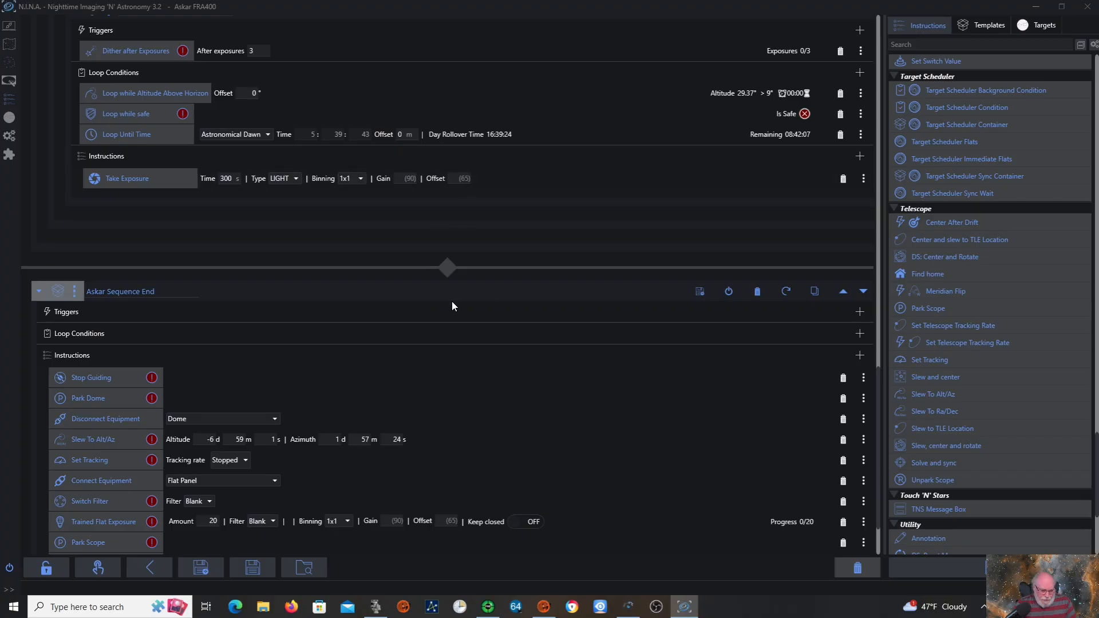
# Step: Connect the JustAHub Switch (for 32bit drivers) device and return to the Set Switch Value instruction in Askar Sequence End
pyautogui.scroll(-3, 403, 455)
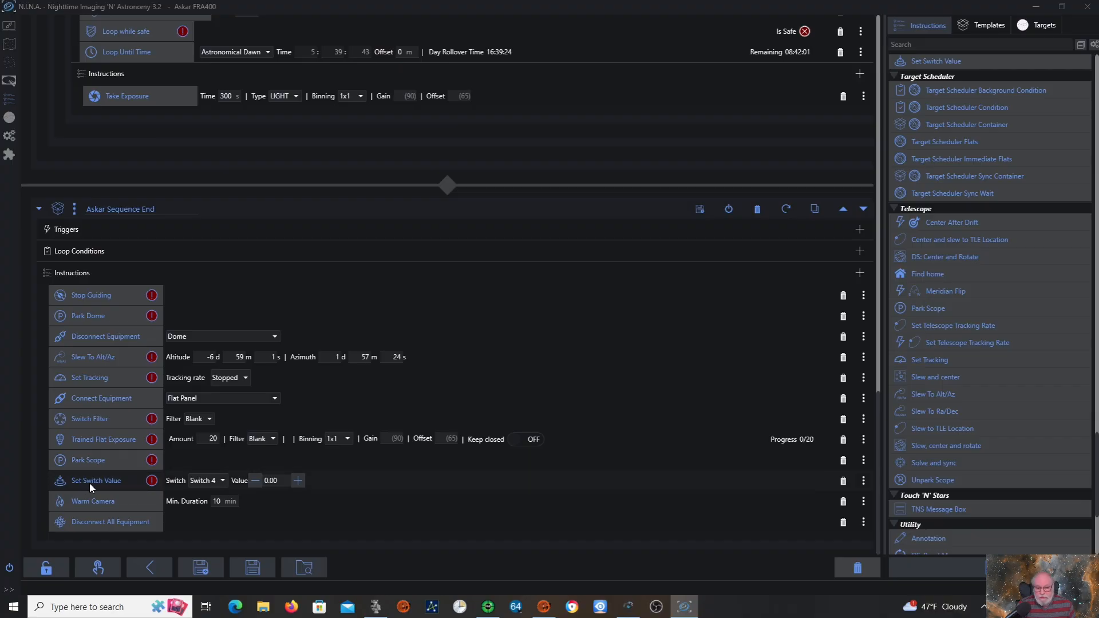
pyautogui.moveTo(159, 484)
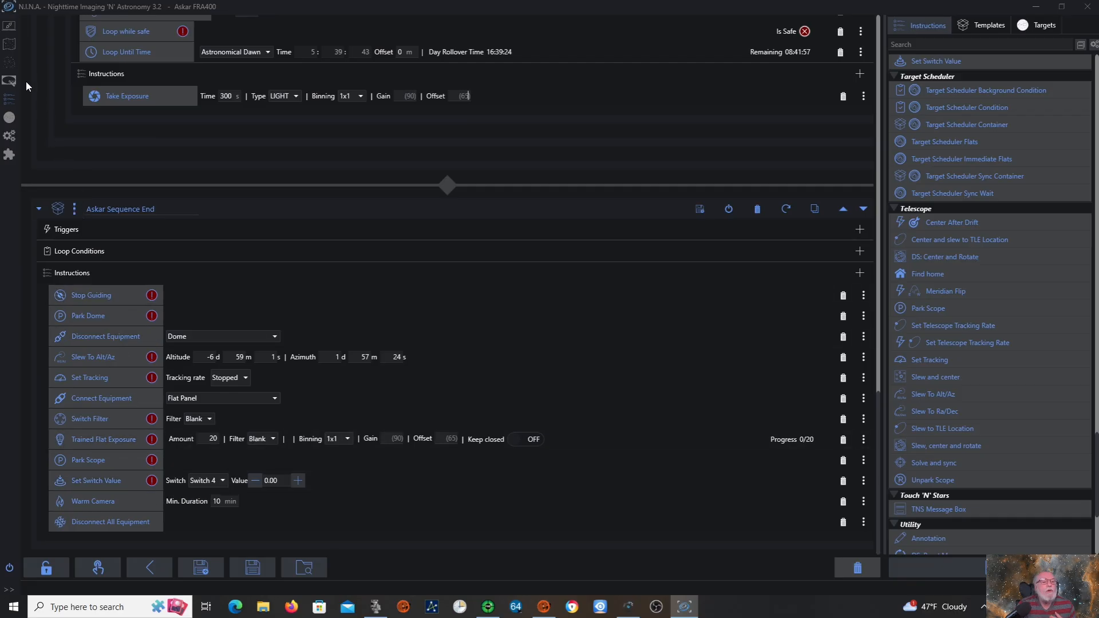
pyautogui.click(9, 26)
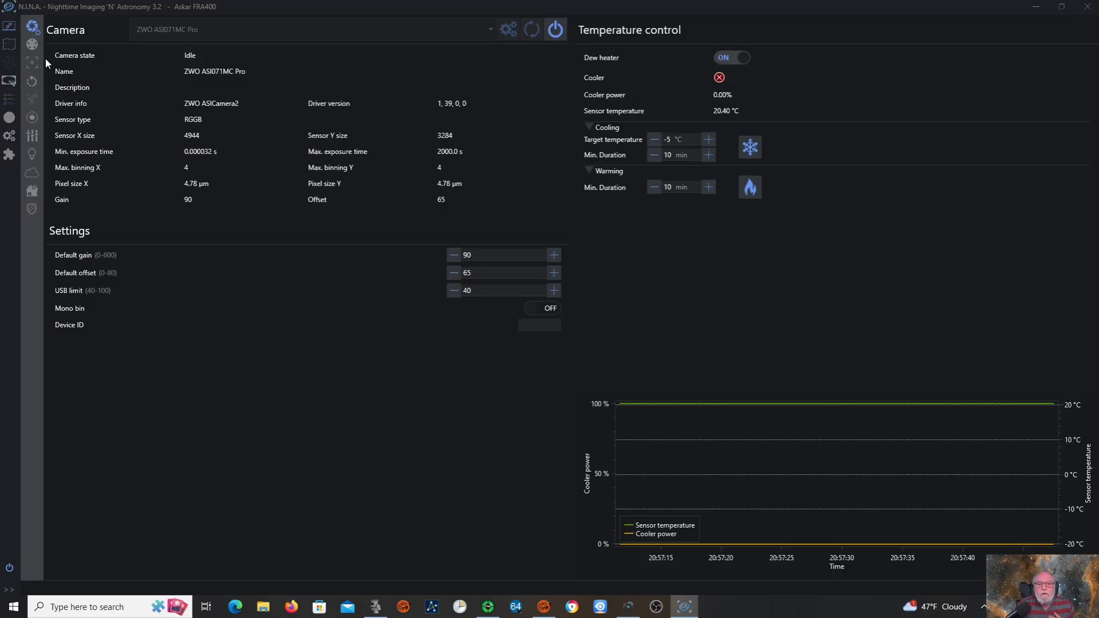
pyautogui.click(32, 136)
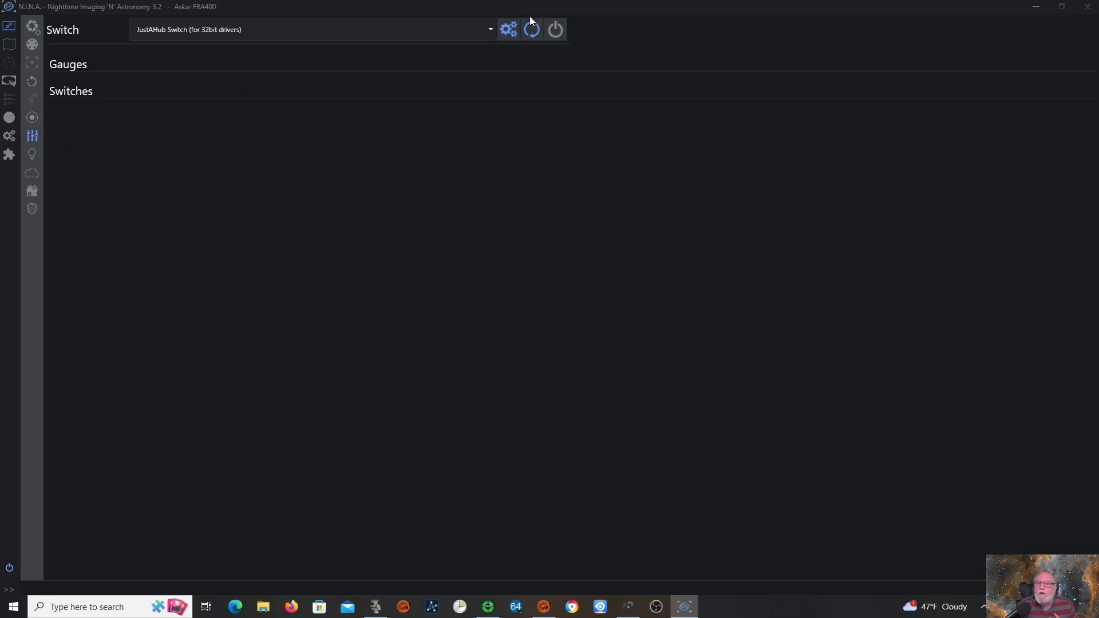
pyautogui.click(558, 29)
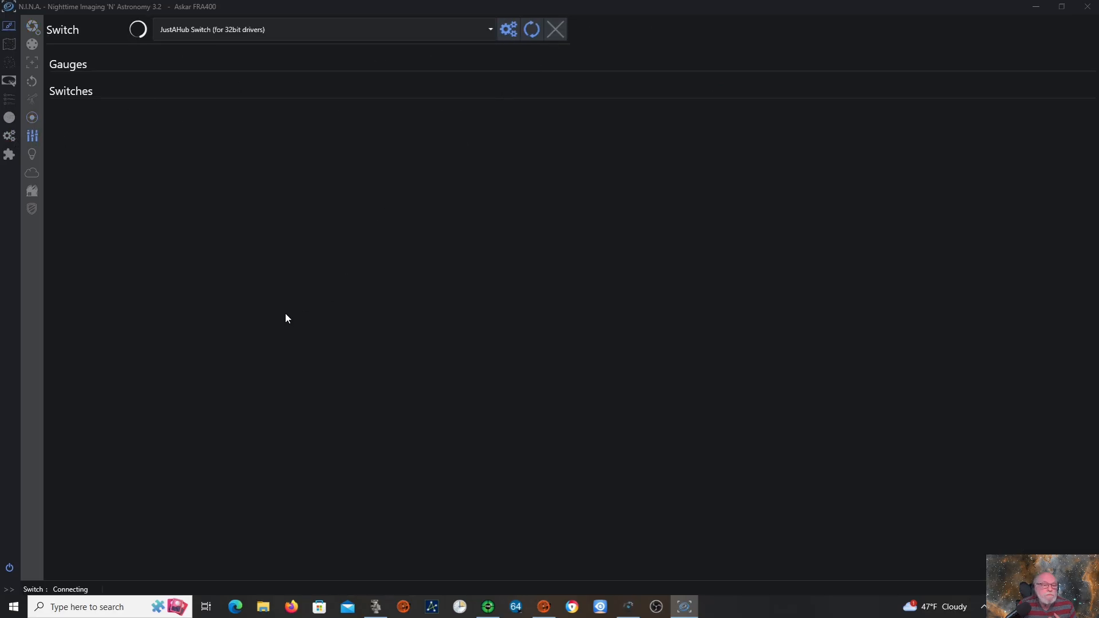
pyautogui.click(7, 100)
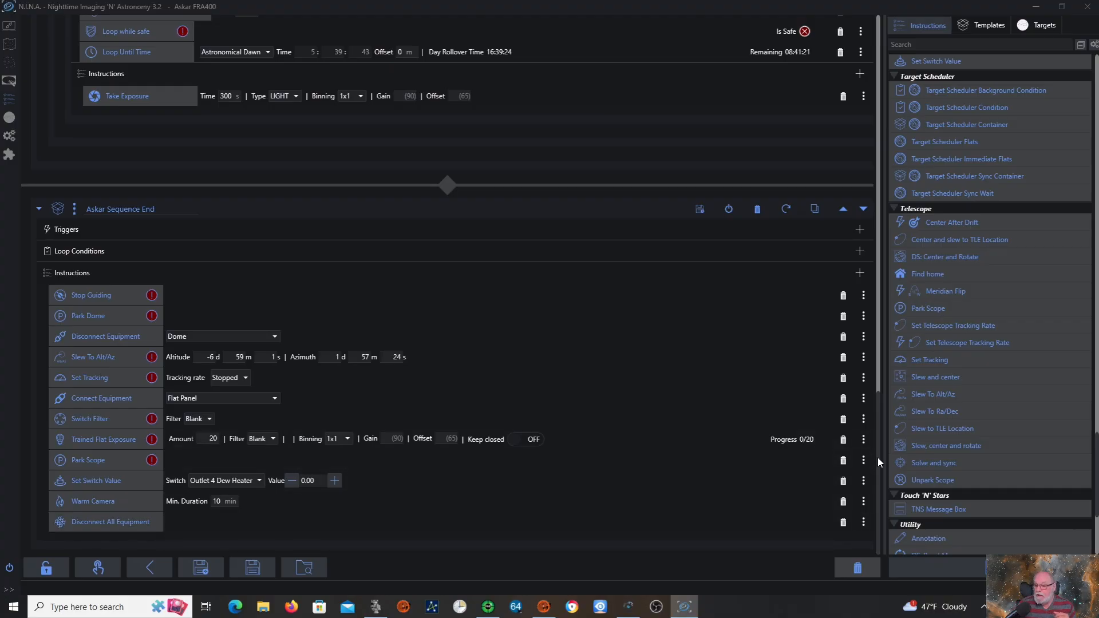
# Step: Review the Askar Sequence Start instructions and the sequence and equipment status in the imaging workspace
pyautogui.moveTo(881, 422); pyautogui.dragTo(878, 33)
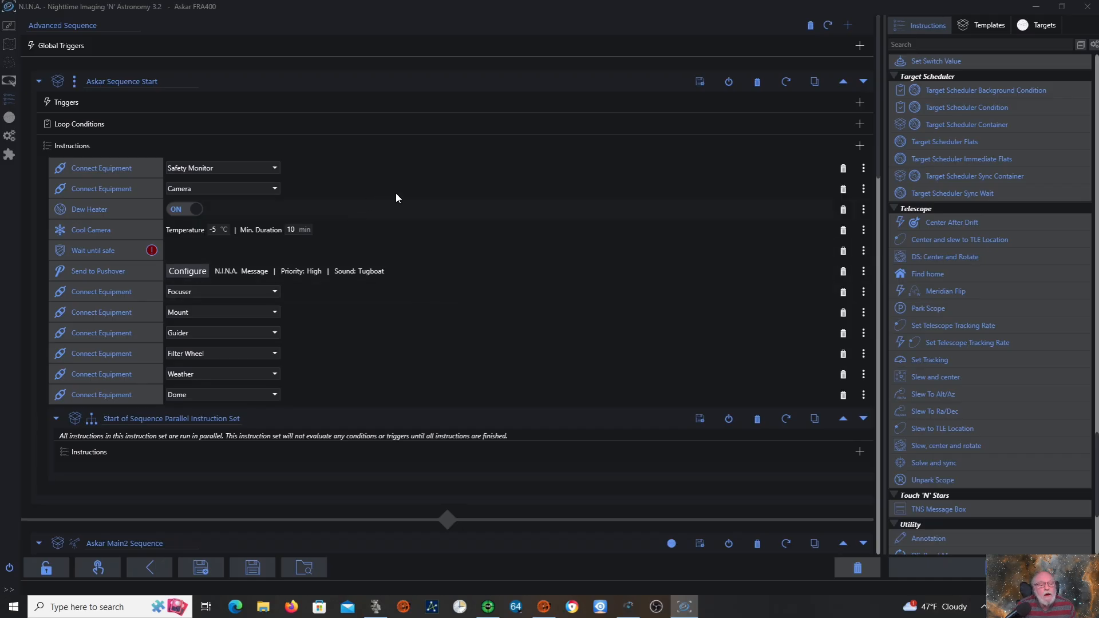
pyautogui.click(9, 118)
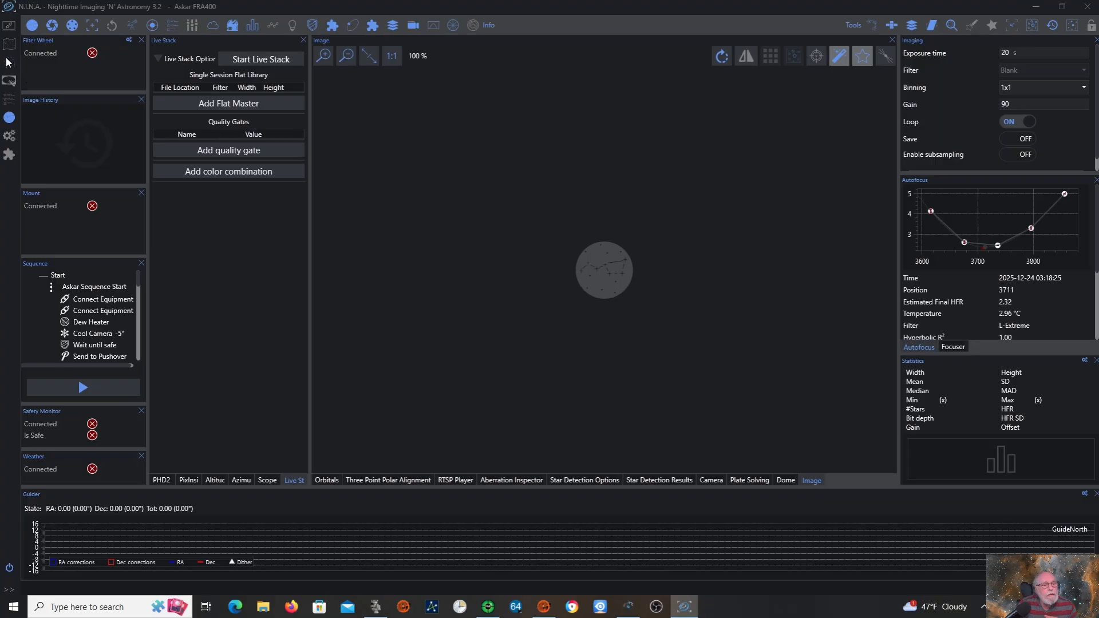
# Step: Connect the ZWO Focuser (2) in the equipment setup
pyautogui.click(9, 26)
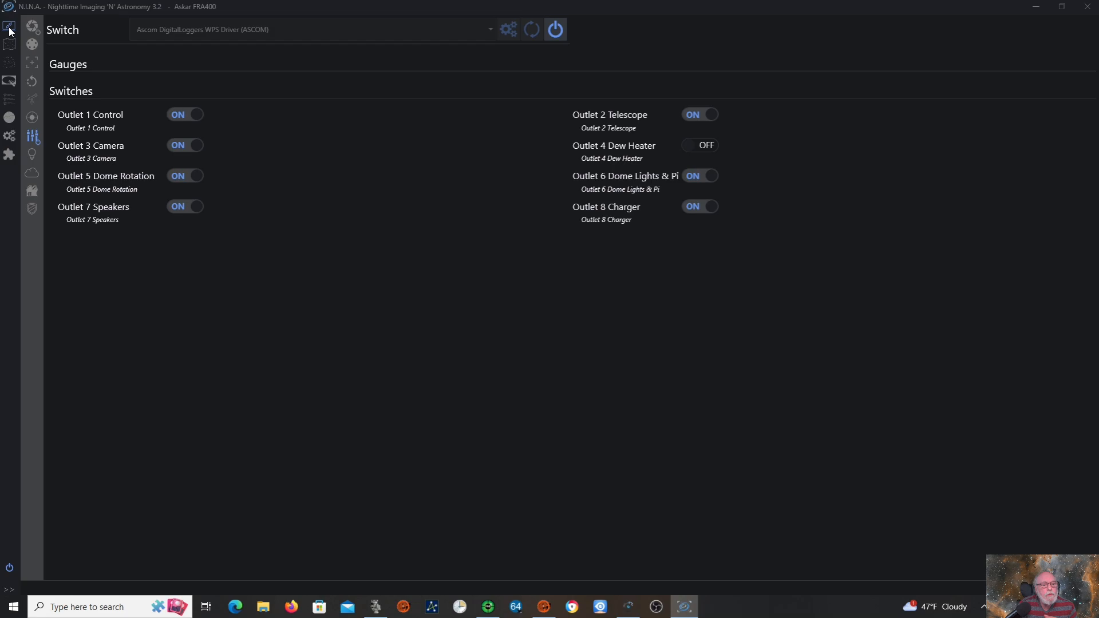
pyautogui.click(33, 64)
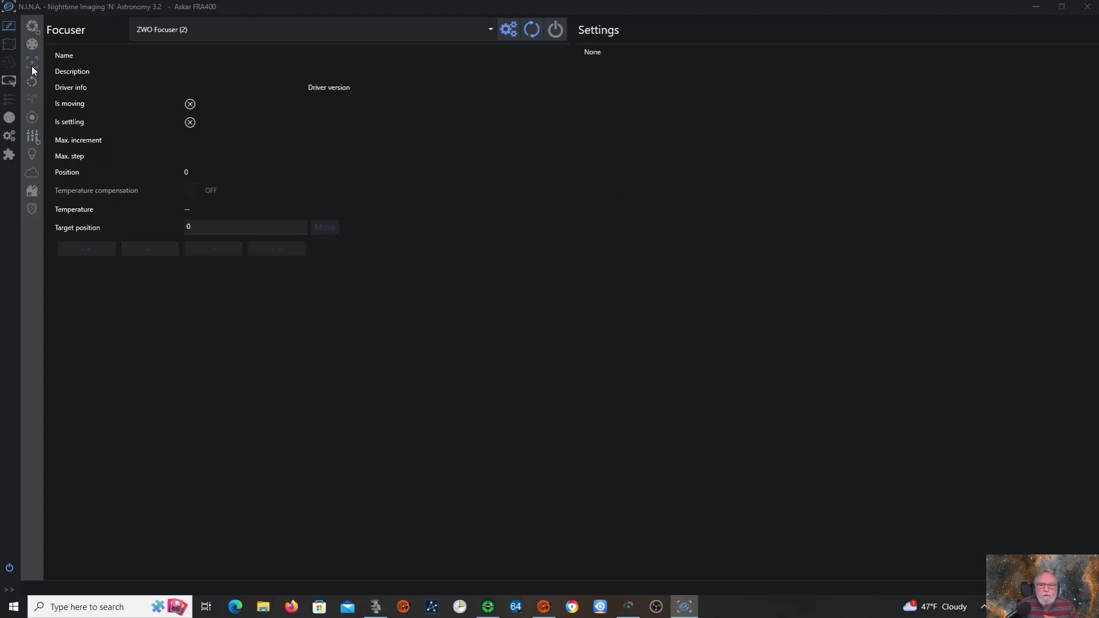
pyautogui.click(555, 30)
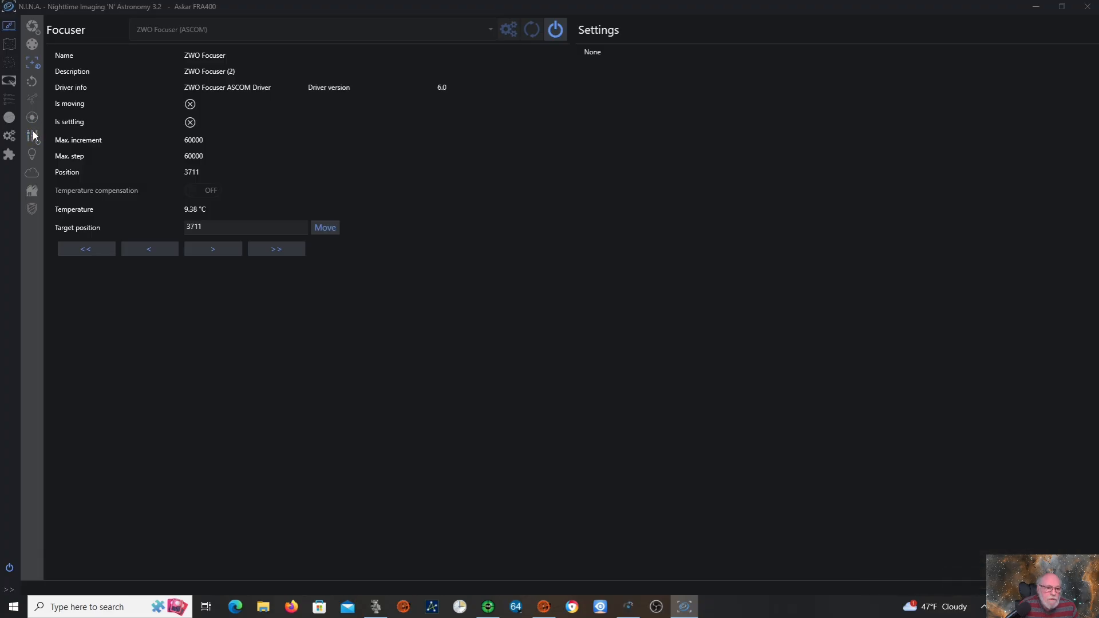
# Step: Examine the equipment pages of the camera, mount, filter wheel and focuser
pyautogui.click(31, 26)
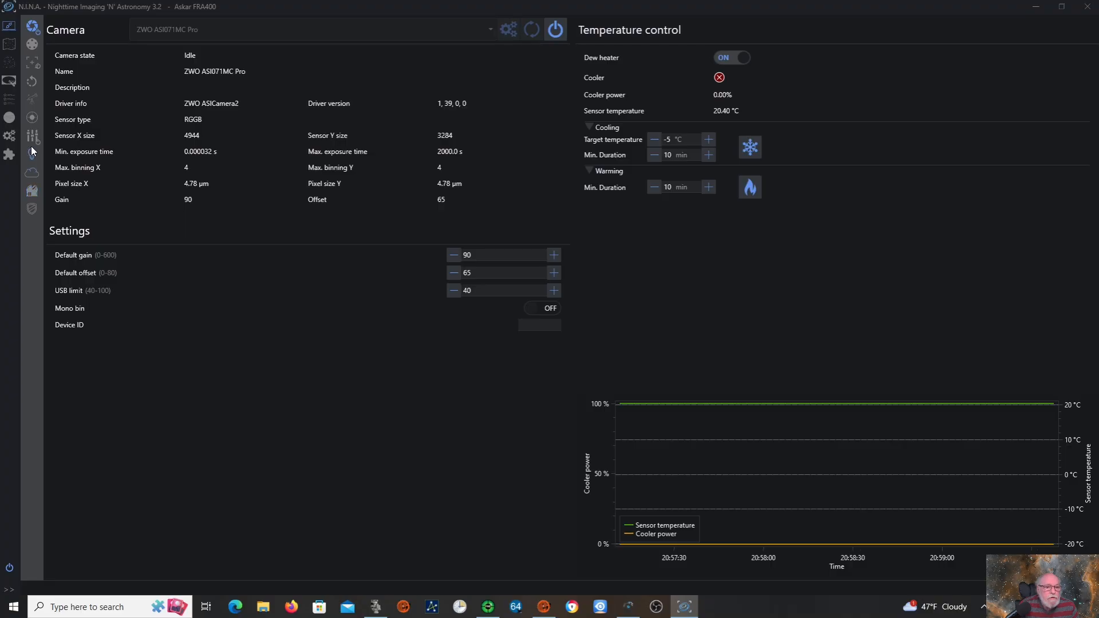
pyautogui.click(31, 100)
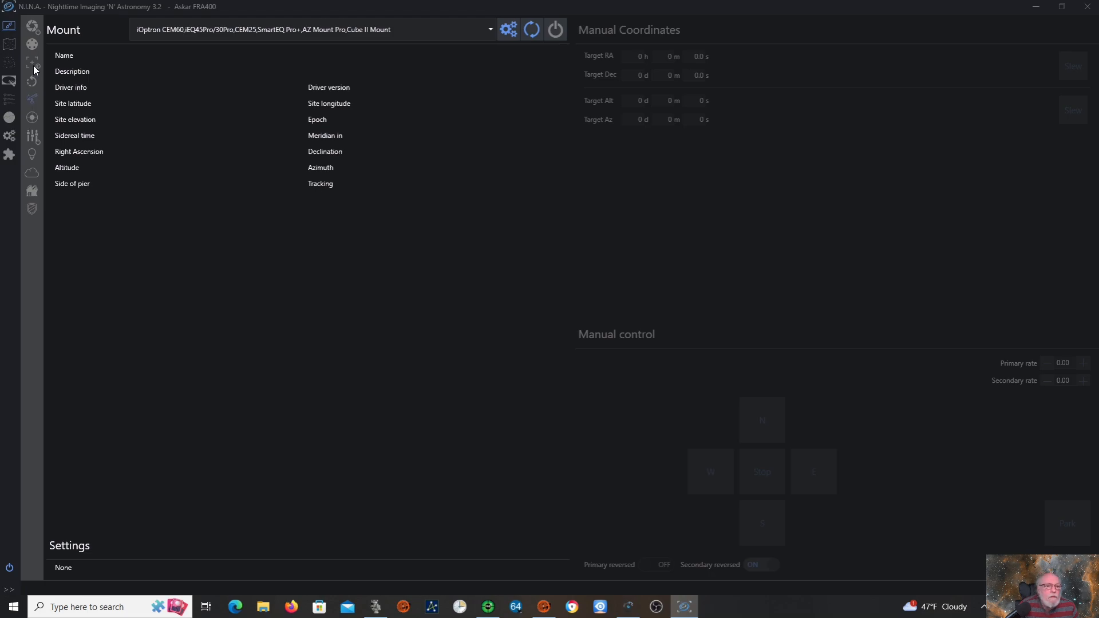
pyautogui.click(33, 32)
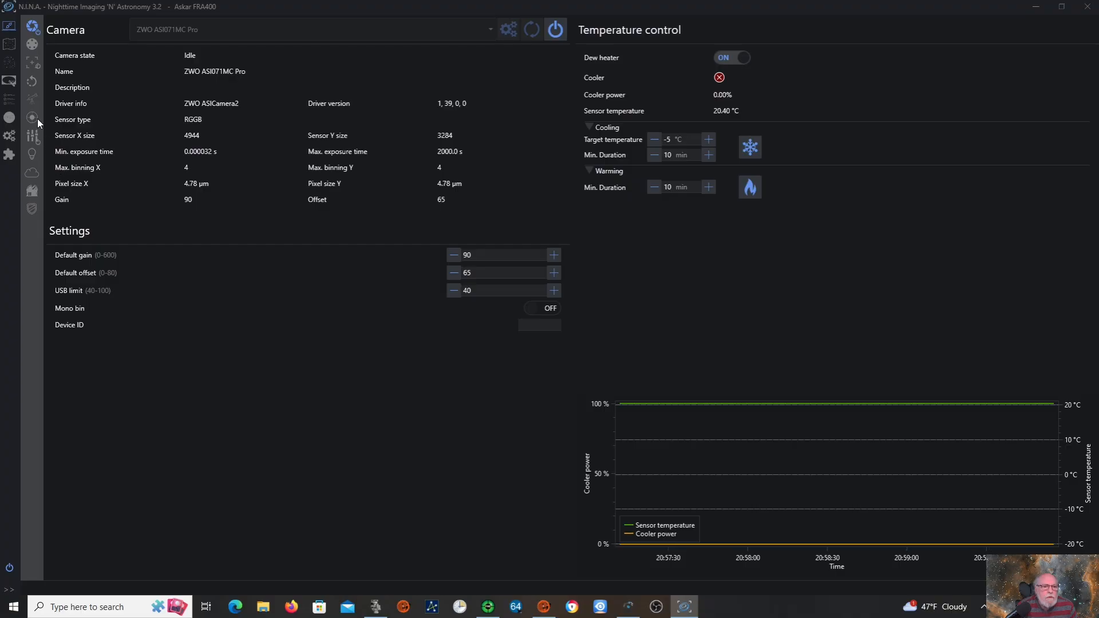
pyautogui.click(33, 44)
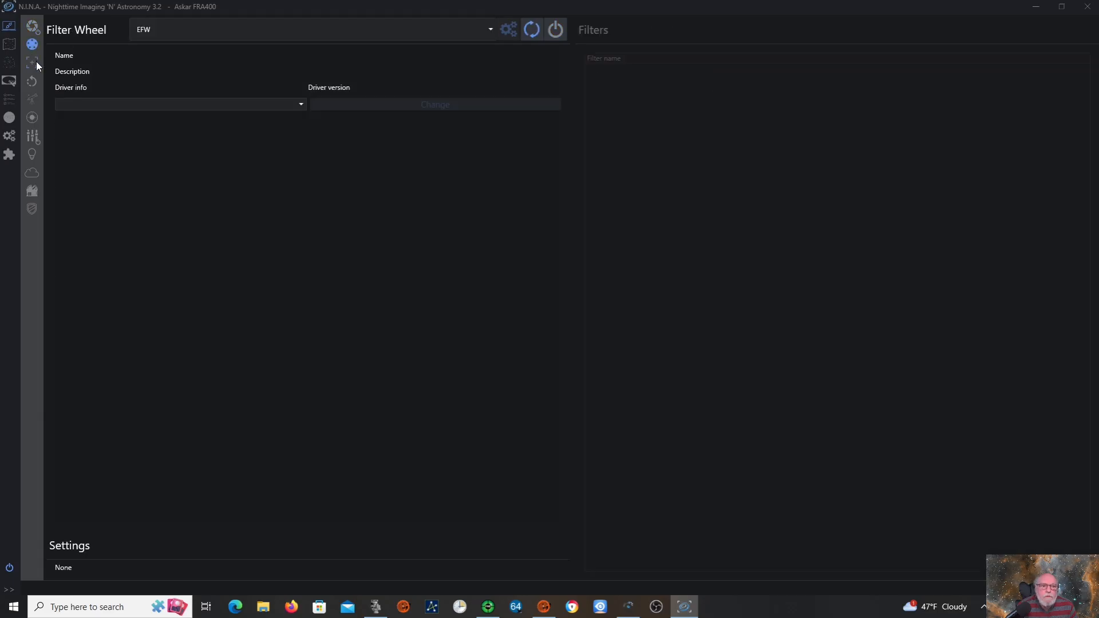
pyautogui.click(35, 64)
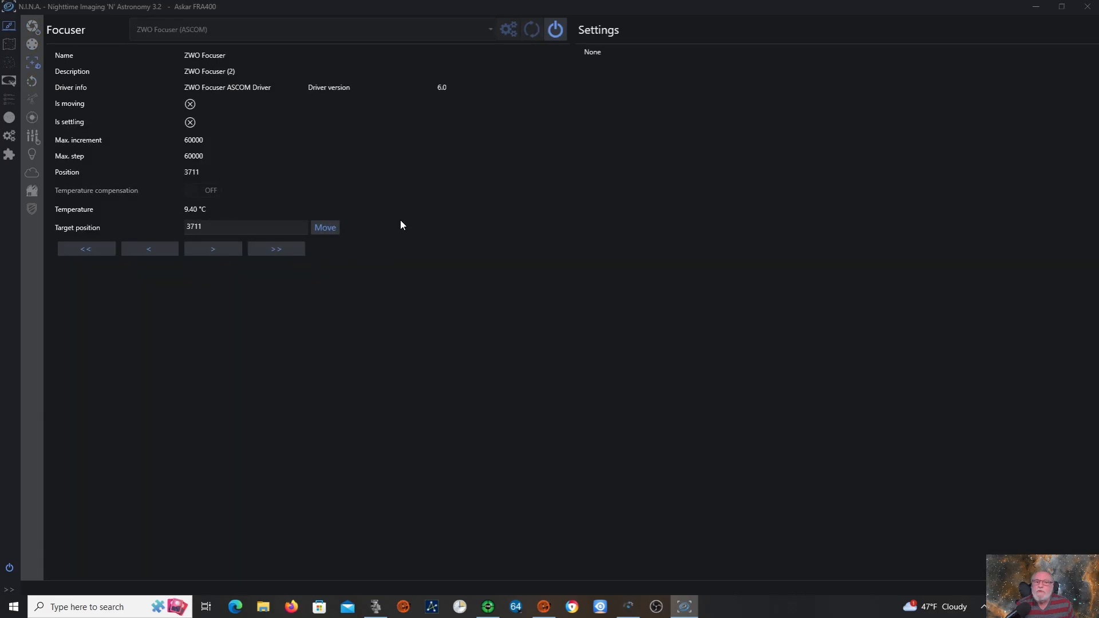
# Step: Try disconnecting the ZWO focuser, and examine the rotator, flat panel and camera equipment pages
pyautogui.click(555, 31)
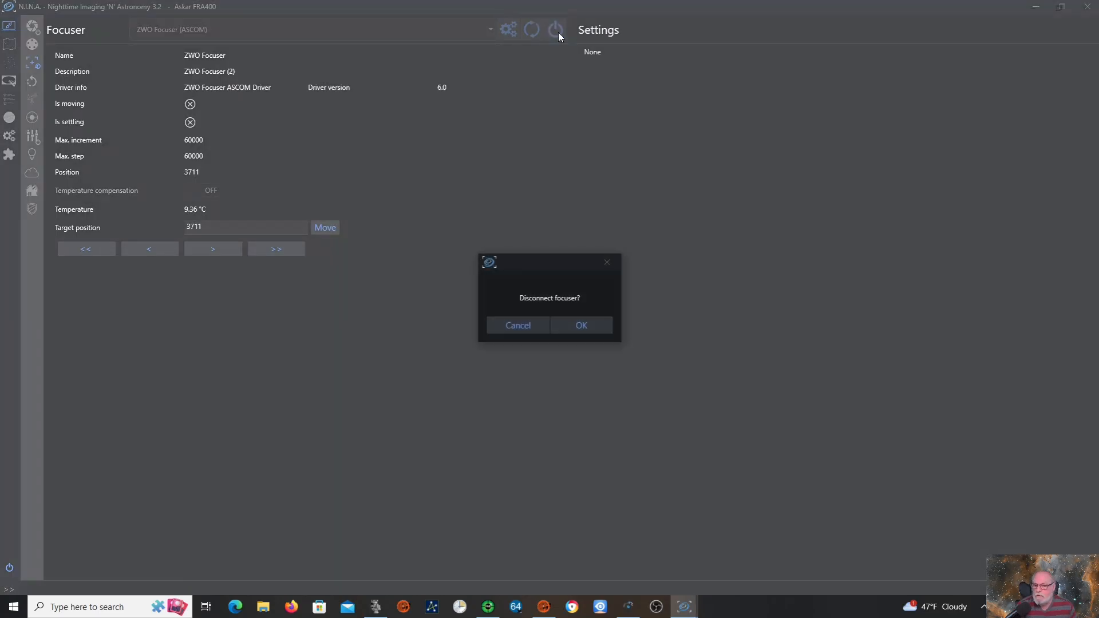
pyautogui.click(589, 320)
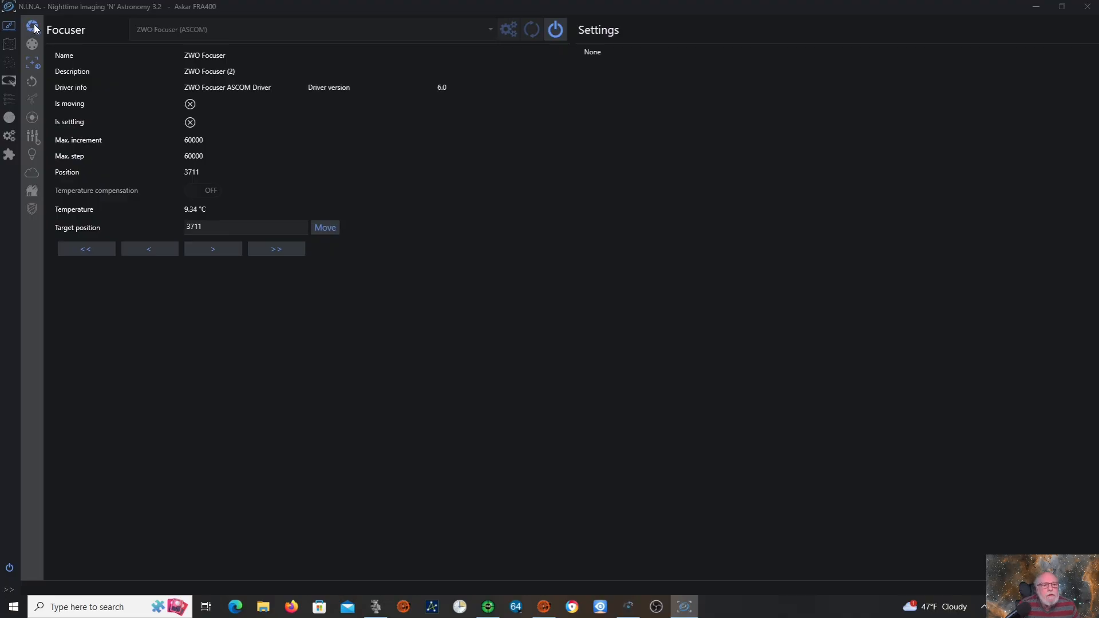
pyautogui.click(33, 85)
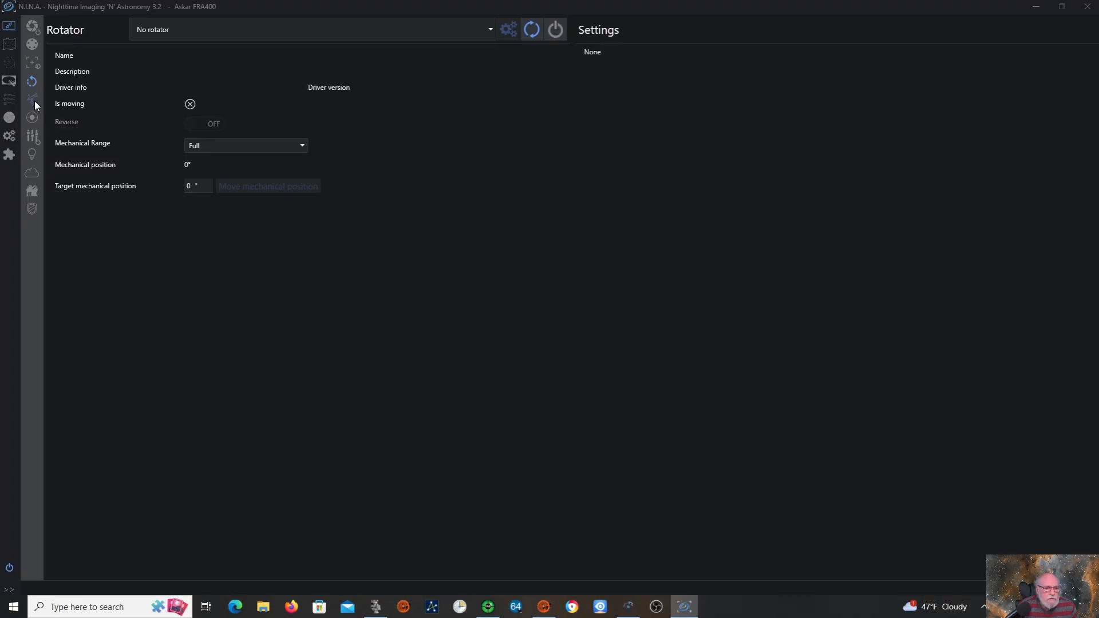
pyautogui.click(32, 153)
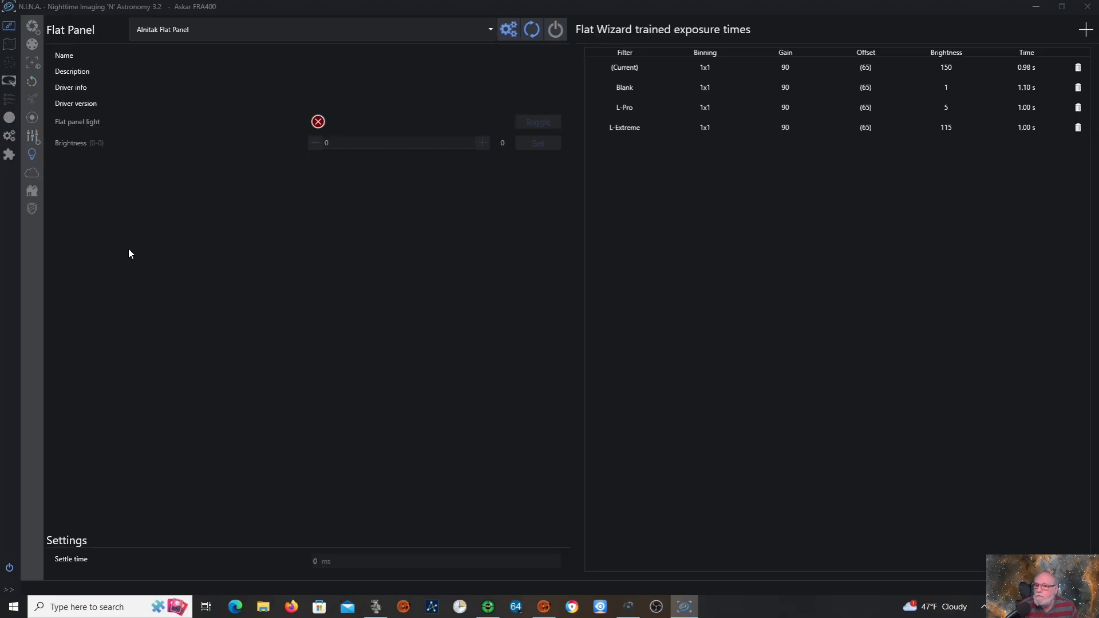
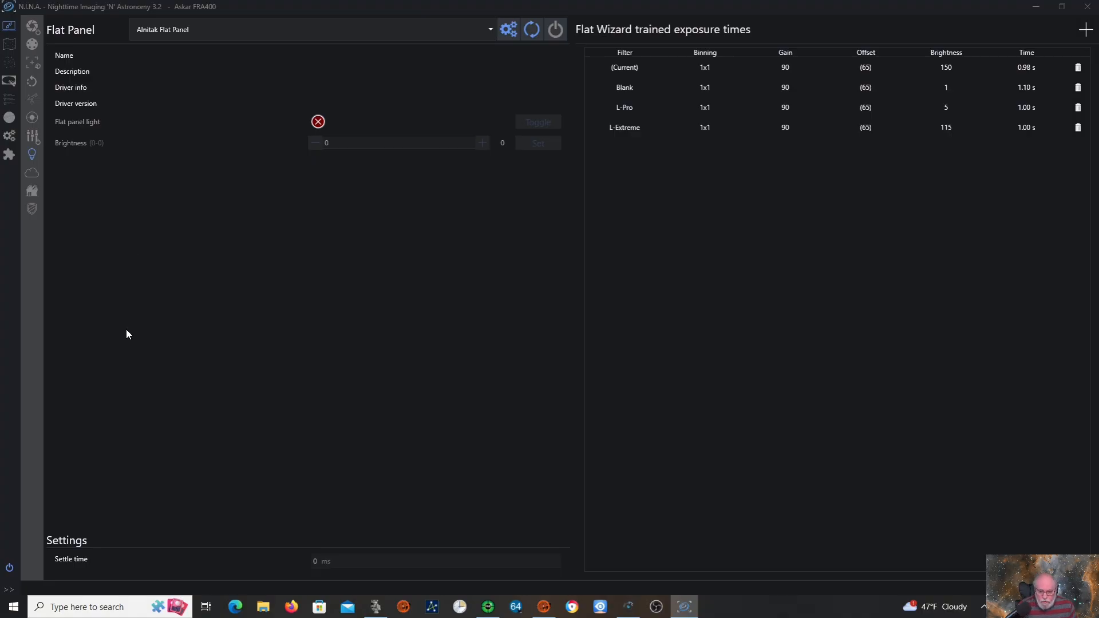
pyautogui.click(32, 25)
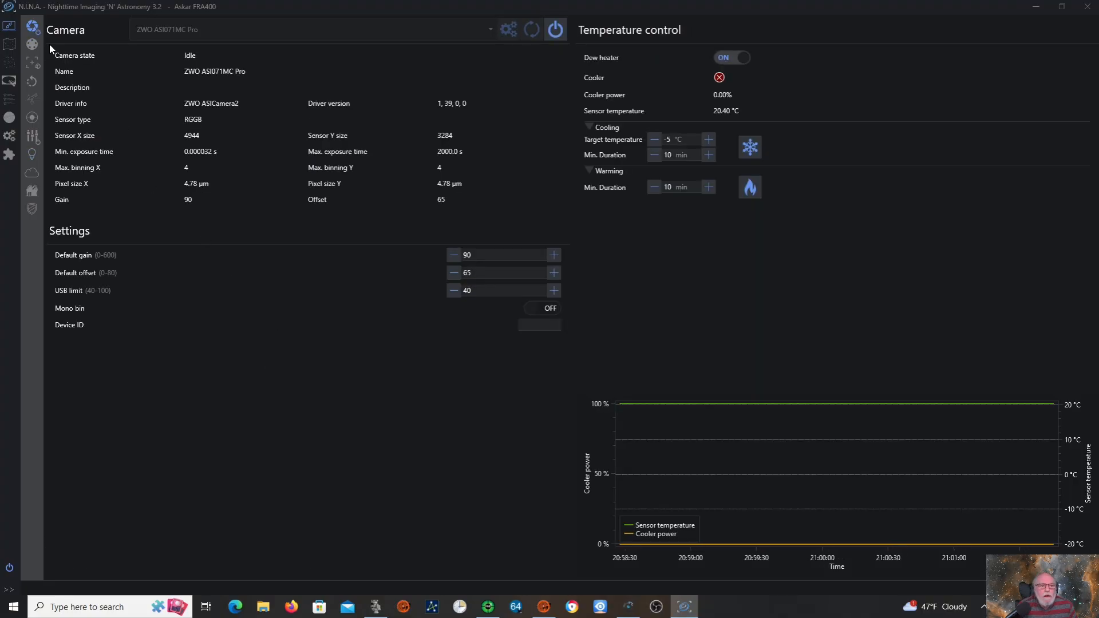
# Step: Disconnect the ZWO Focuser (2) and view its EAF driver setup, leaving the settings as they are
pyautogui.click(33, 60)
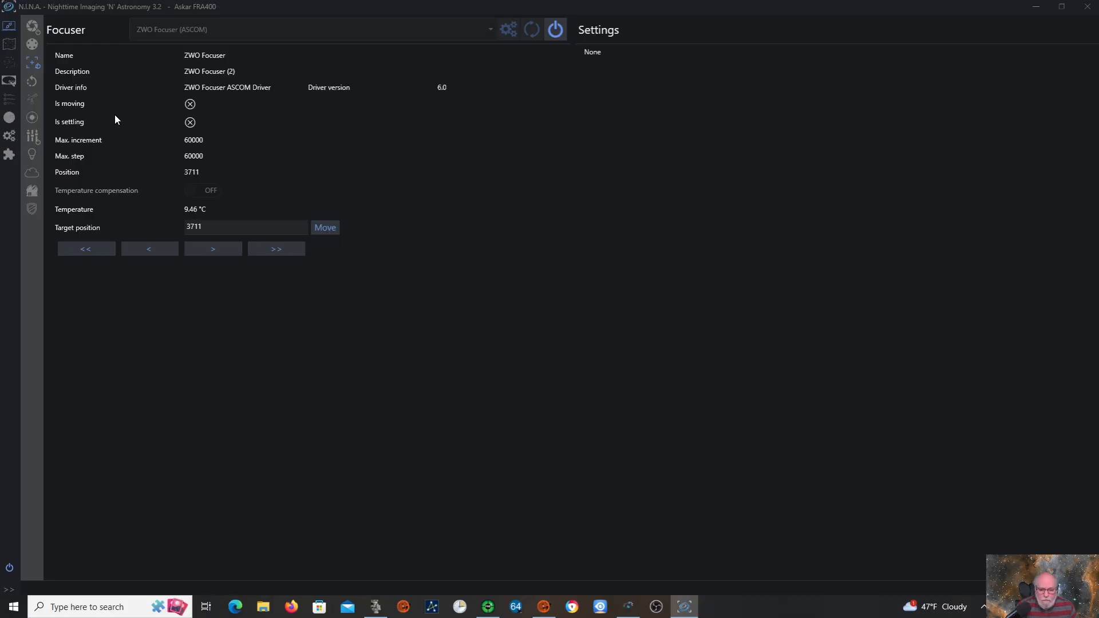
pyautogui.click(558, 31)
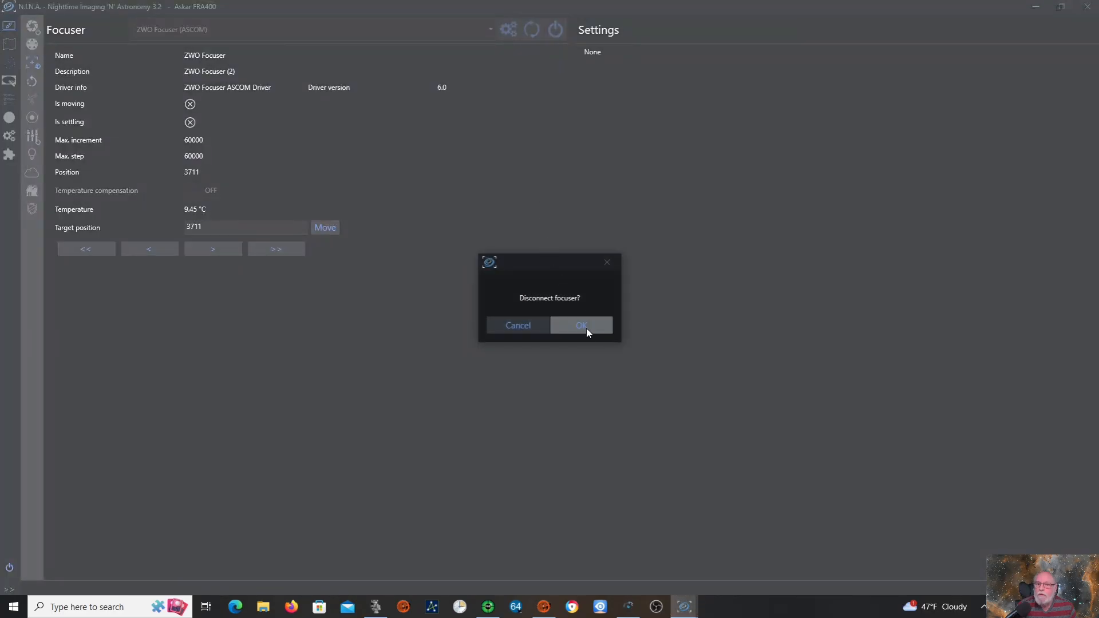
pyautogui.click(586, 327)
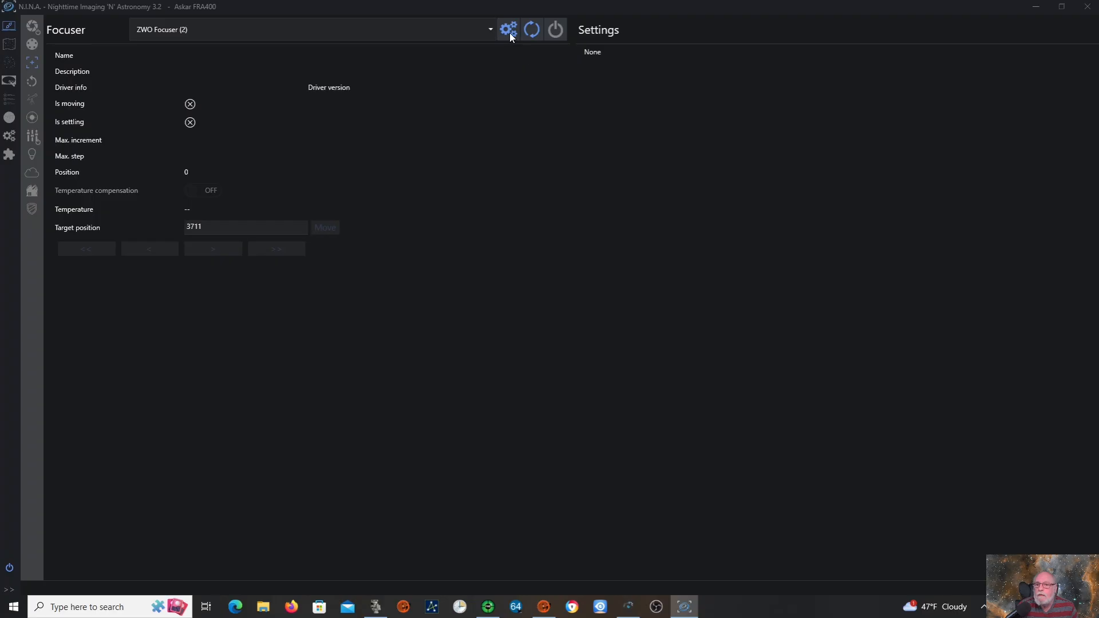
pyautogui.click(508, 31)
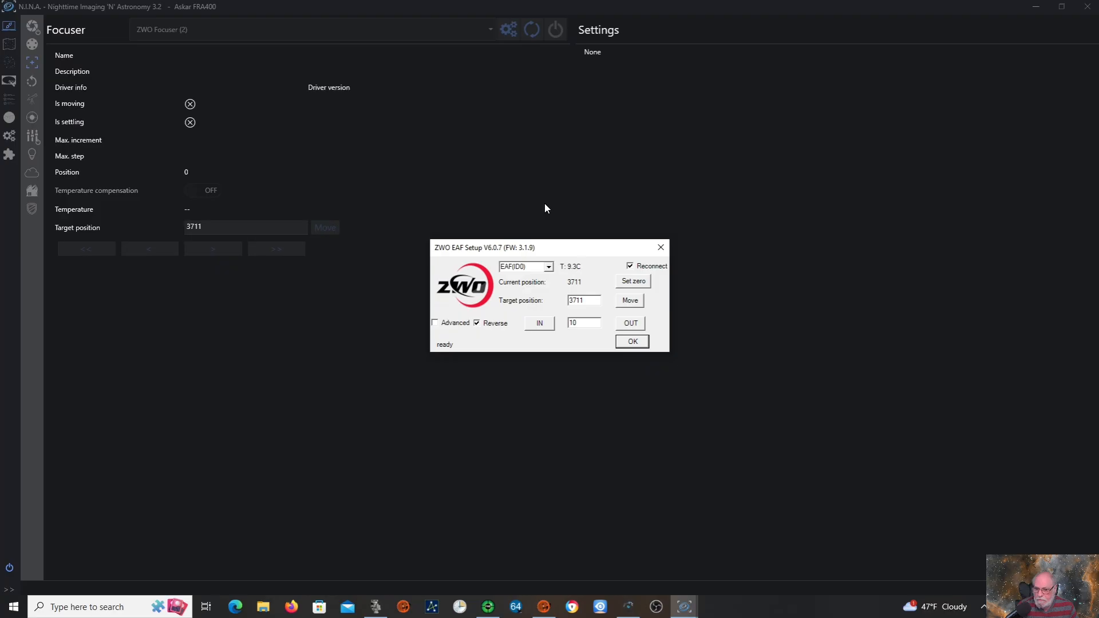
pyautogui.click(638, 343)
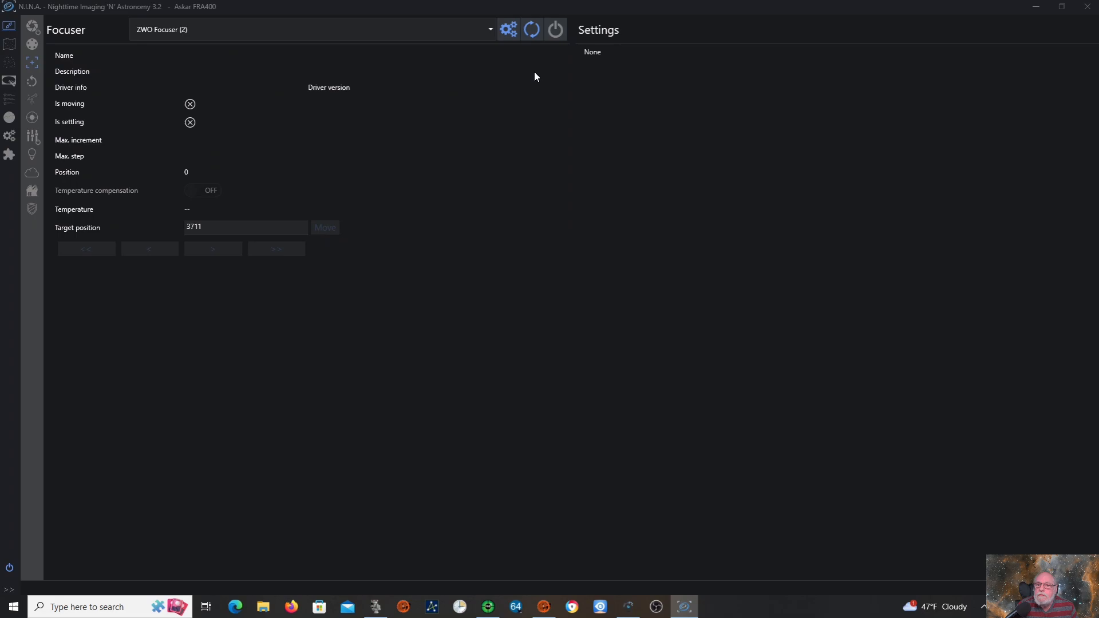
# Step: Choose the native ZWOptical EAF driver as the focuser and connect it
pyautogui.click(491, 30)
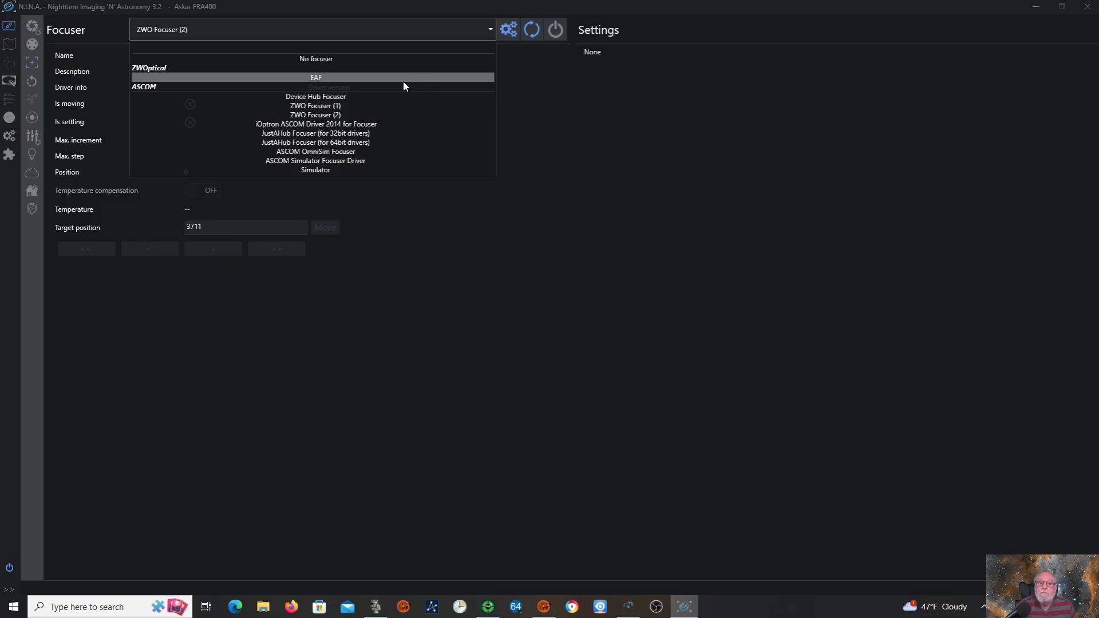
pyautogui.click(388, 78)
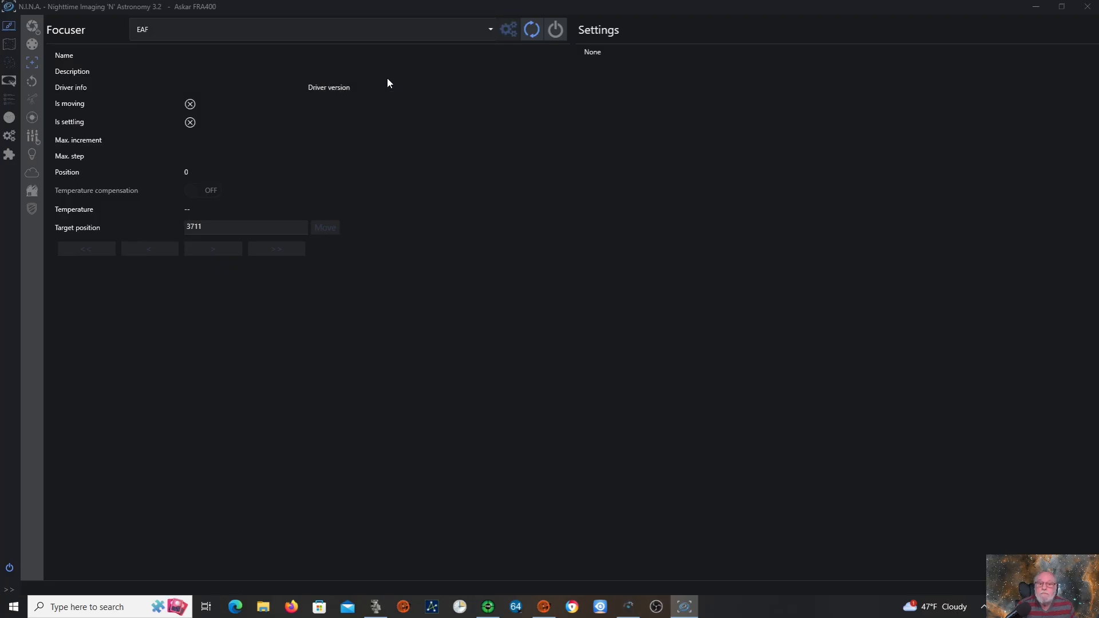
pyautogui.click(556, 30)
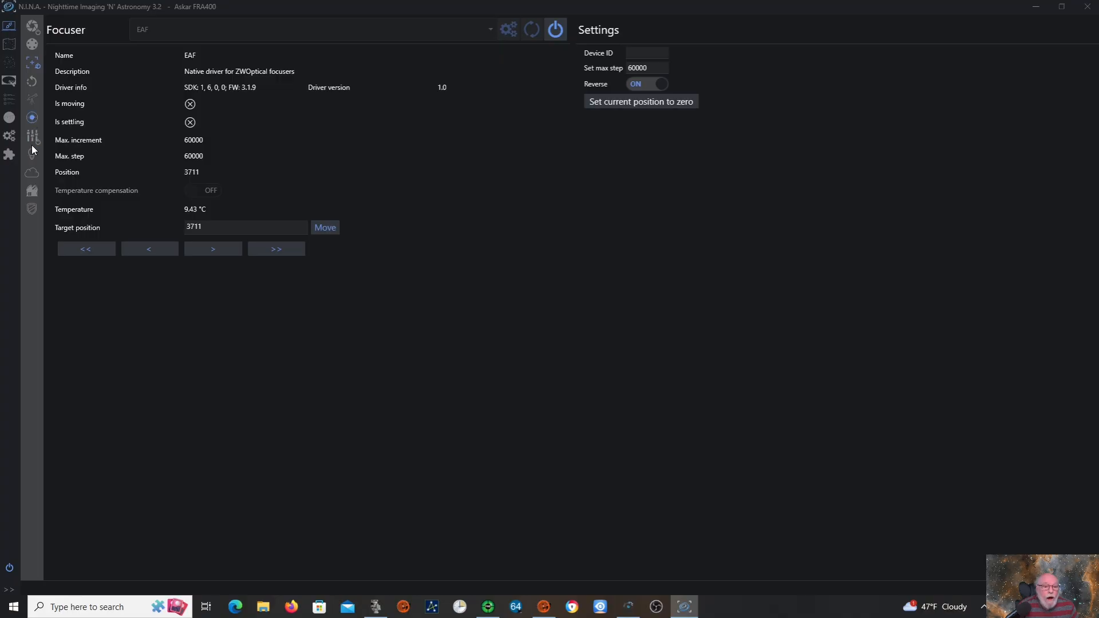
# Step: Review the weather and flat panel equipment pages and the autofocus options of the Askar FRA400 profile
pyautogui.click(32, 174)
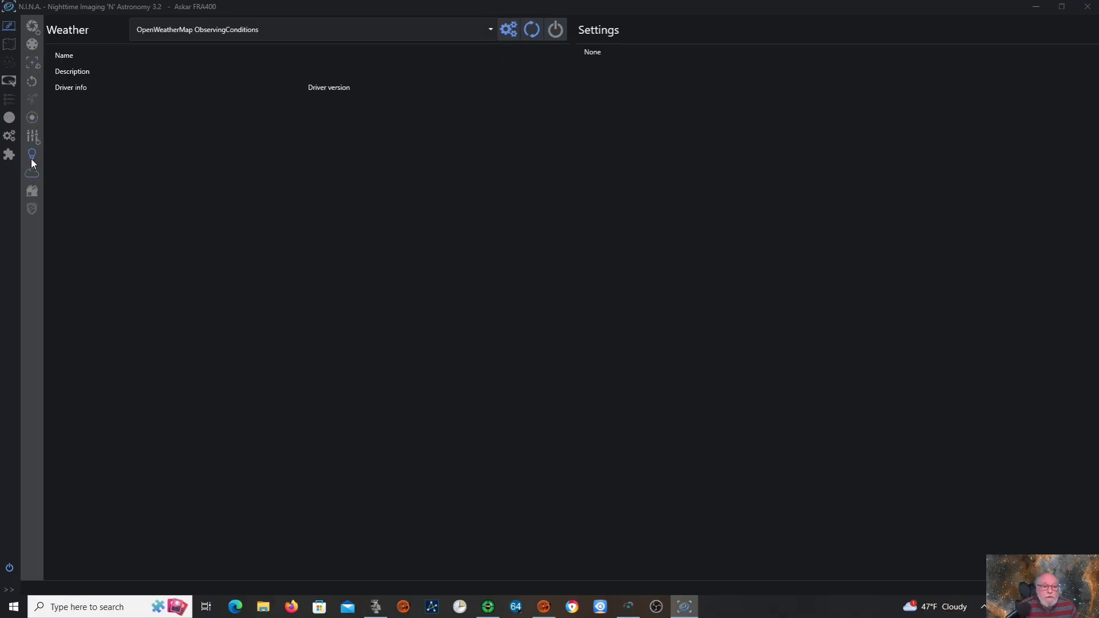
pyautogui.click(31, 158)
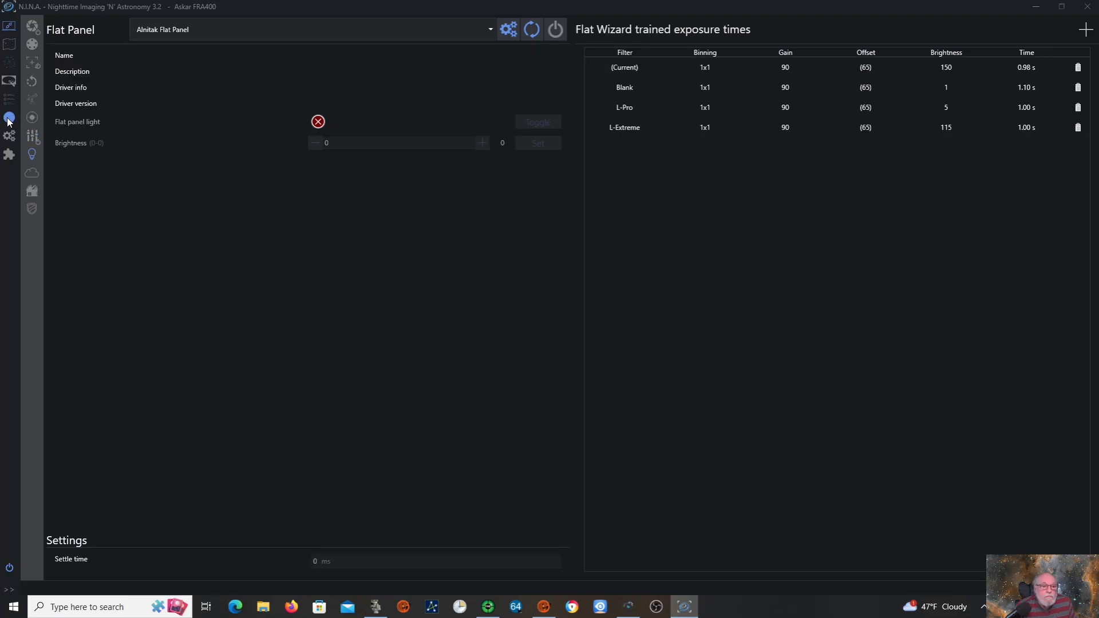
pyautogui.click(10, 138)
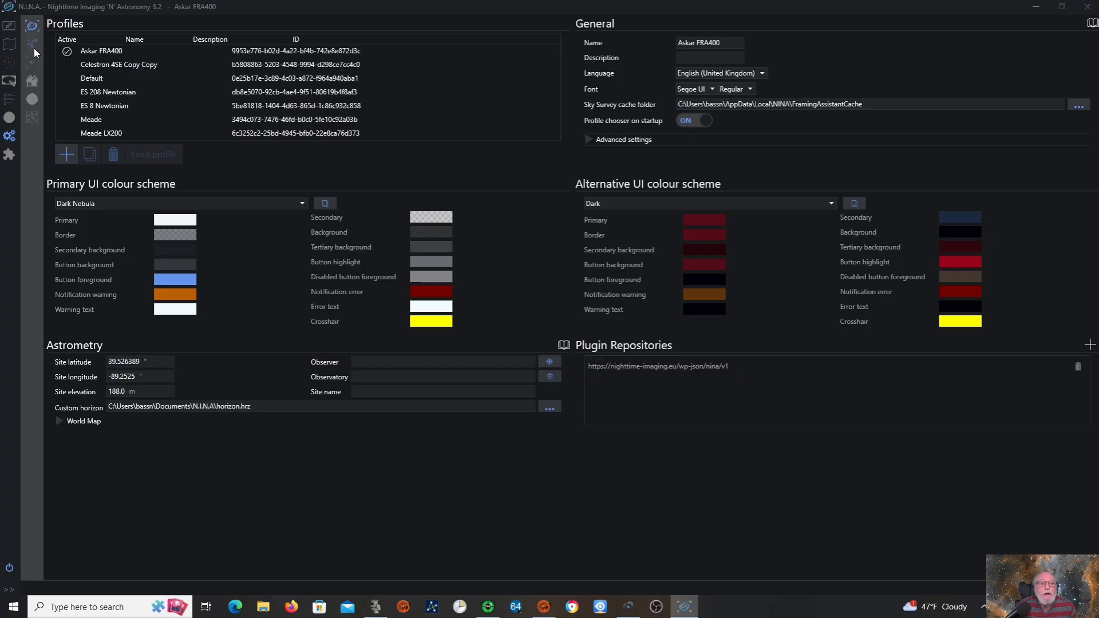
pyautogui.click(33, 64)
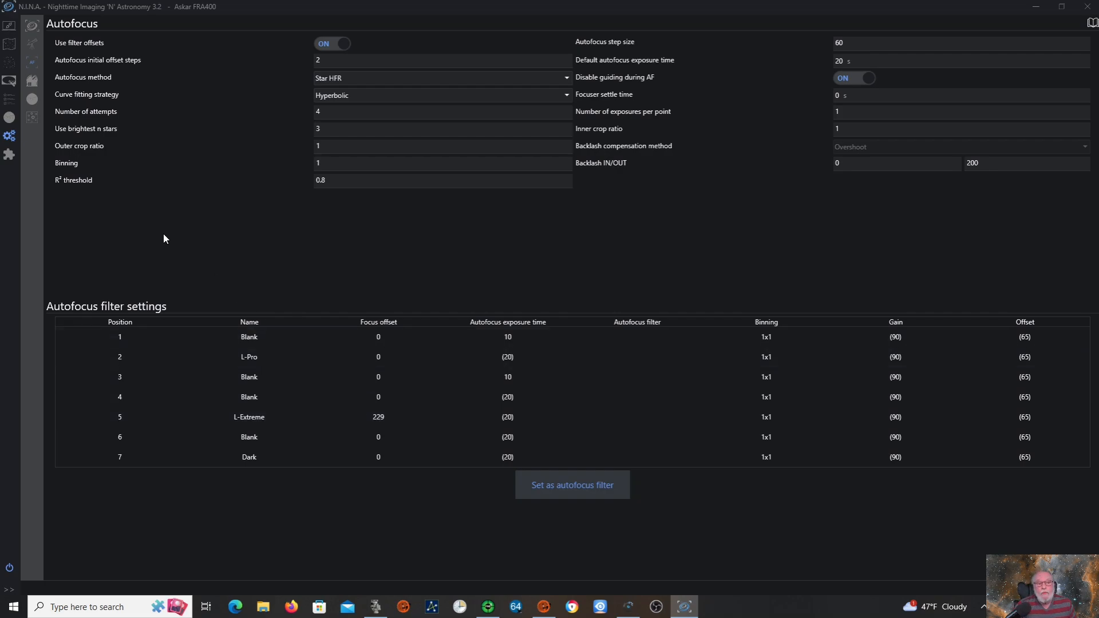
# Step: Examine the exposure controls, latest autofocus curve and focuser status in the imaging workspace, and recheck the autofocus options
pyautogui.click(9, 117)
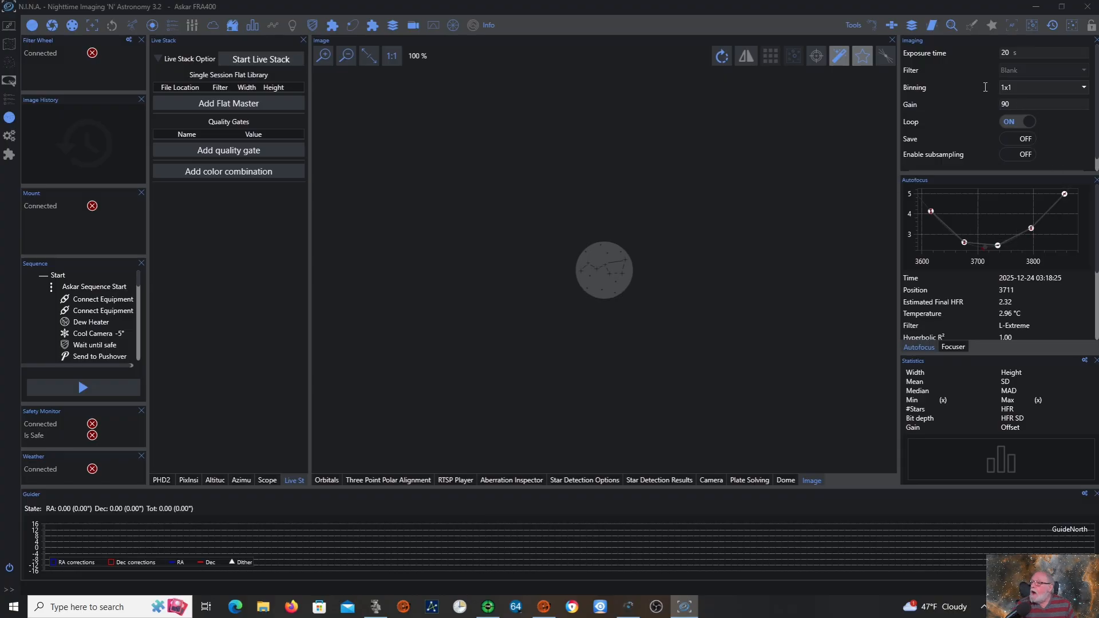
pyautogui.scroll(-1, 1097, 108)
pyautogui.scroll(-1, 1096, 107)
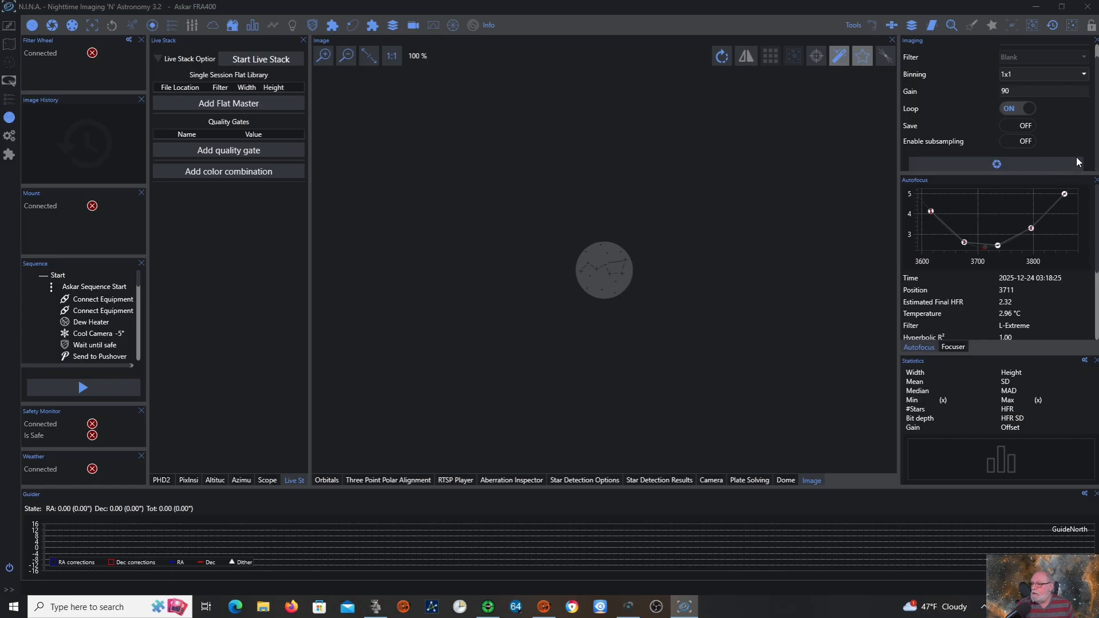
pyautogui.scroll(1, 1095, 162)
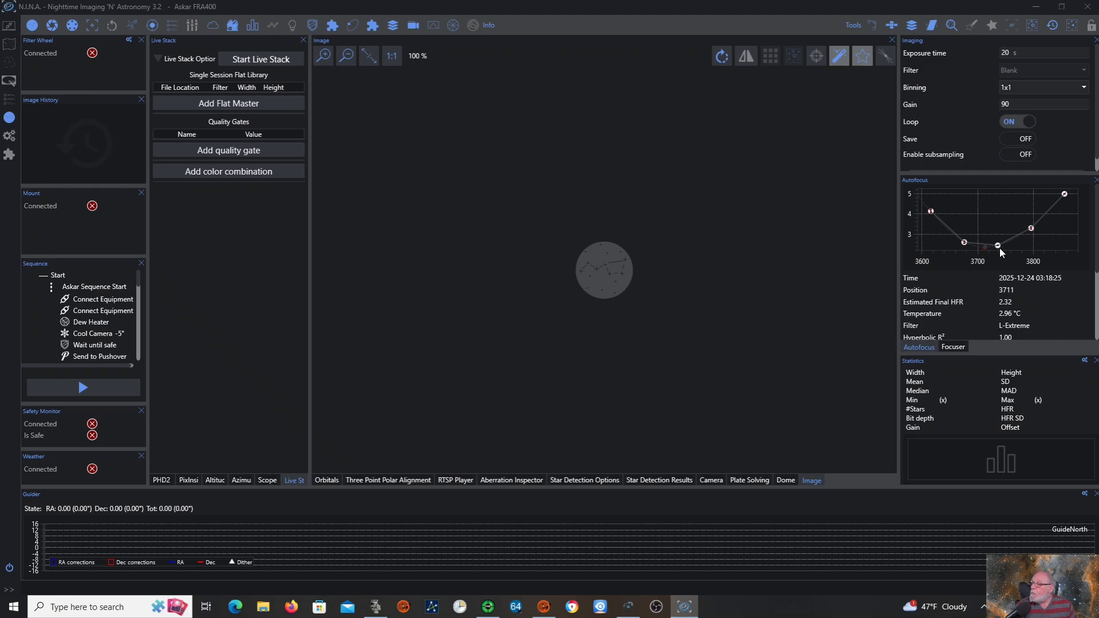
pyautogui.click(953, 348)
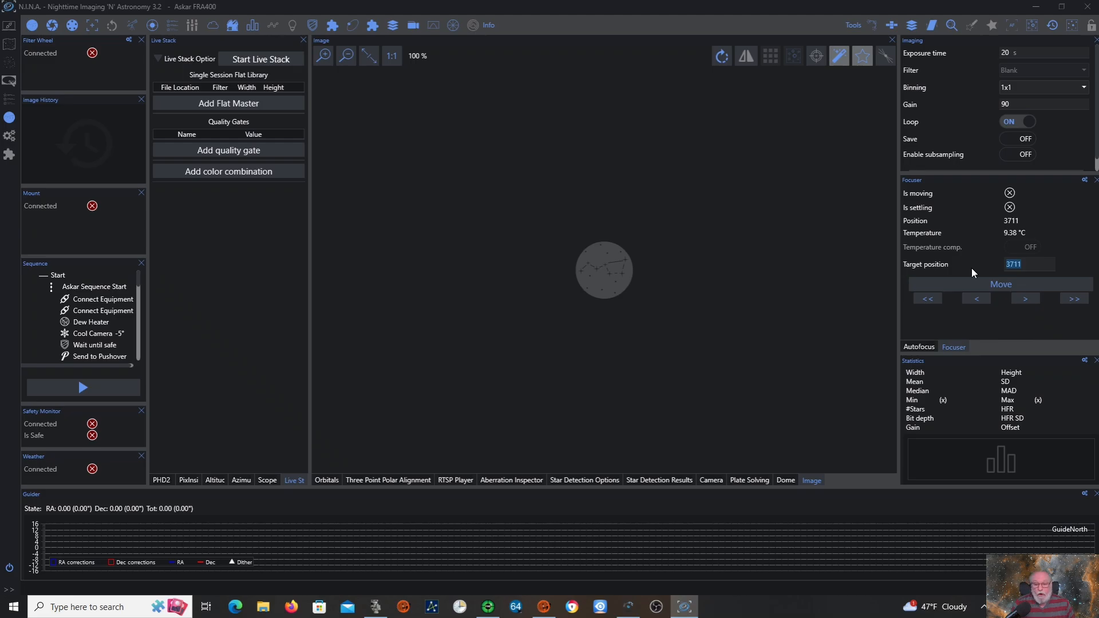
pyautogui.click(9, 136)
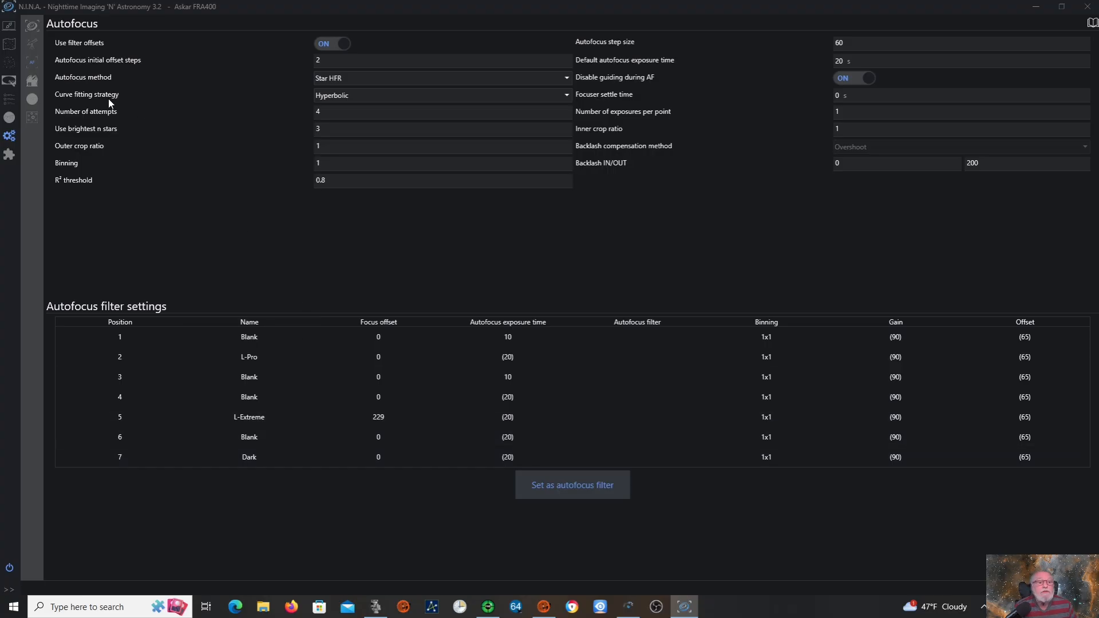
pyautogui.click(10, 118)
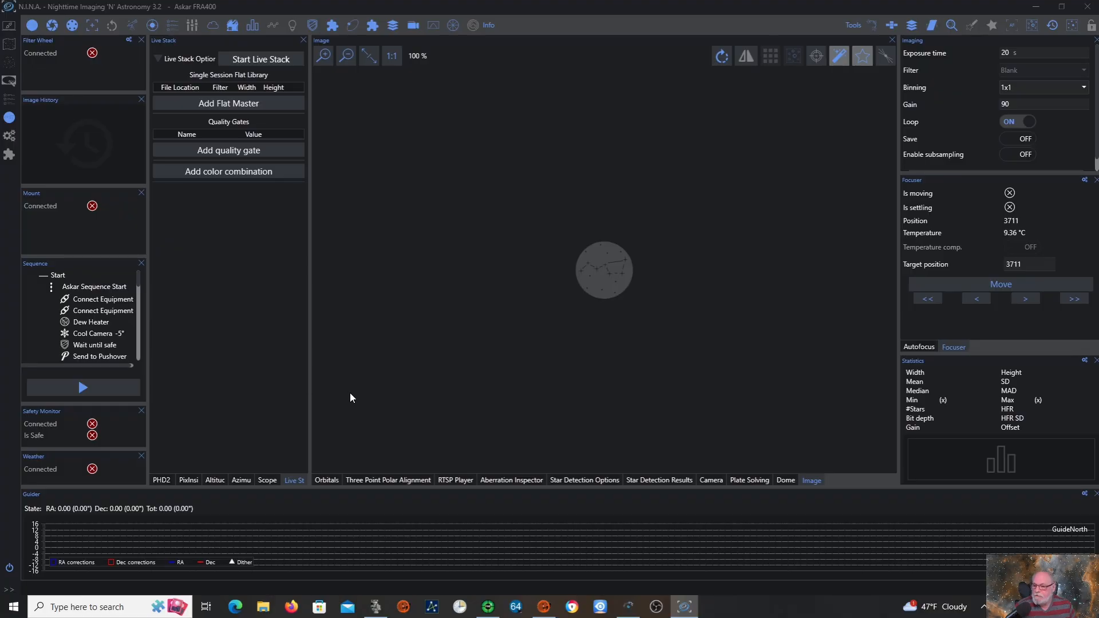
# Step: View the RTSP Client plugin details, and play and stop the observatory camera stream in the imaging workspace's RTSP Player
pyautogui.click(9, 155)
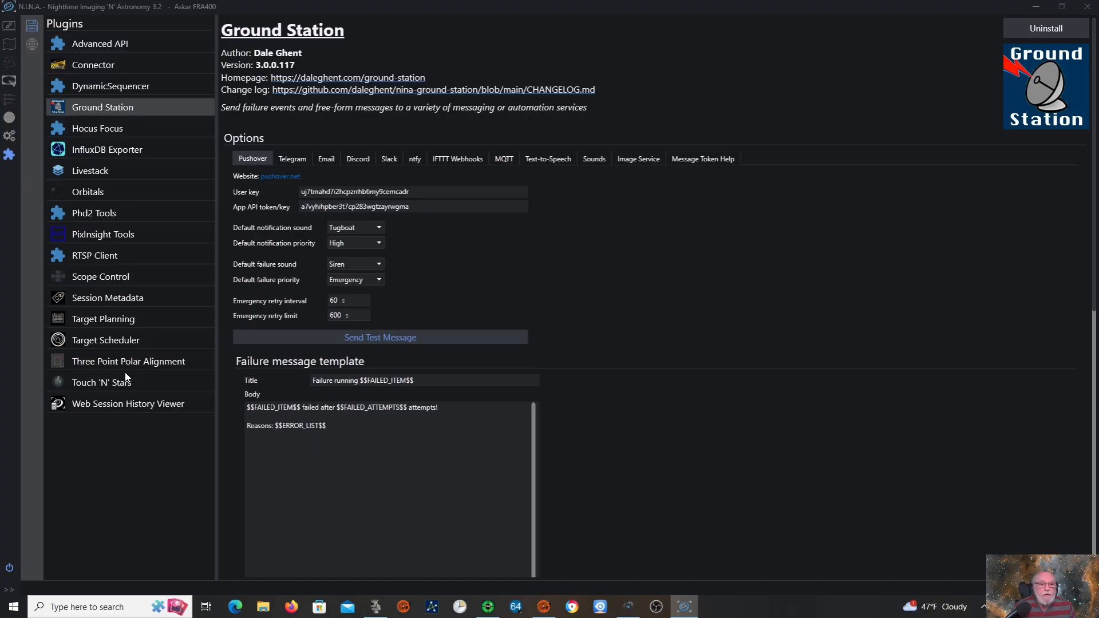
pyautogui.click(84, 257)
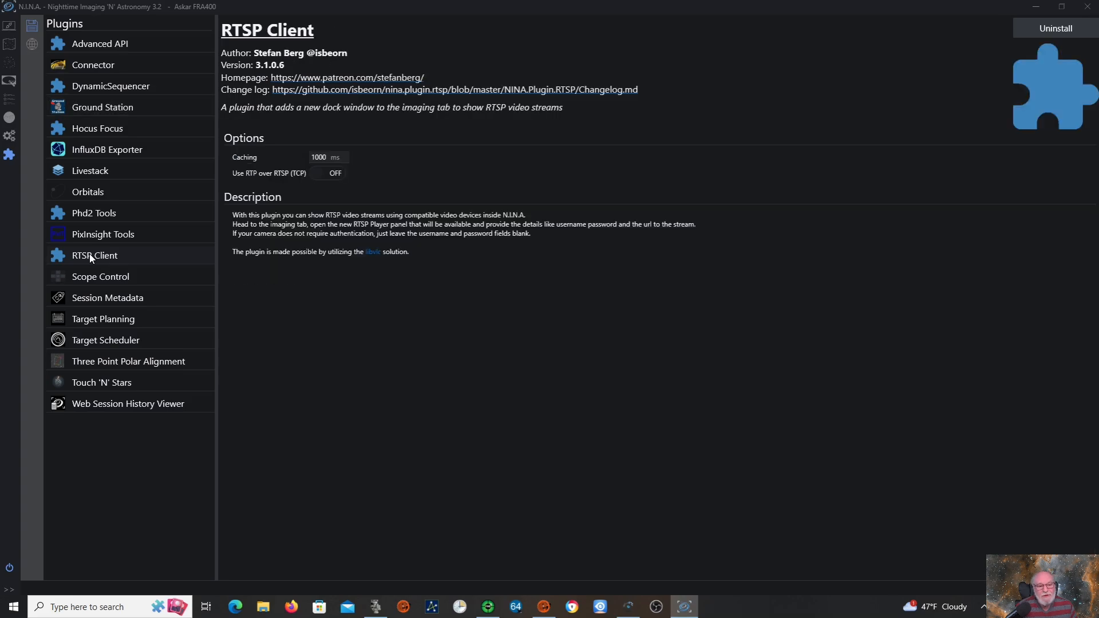
pyautogui.click(9, 118)
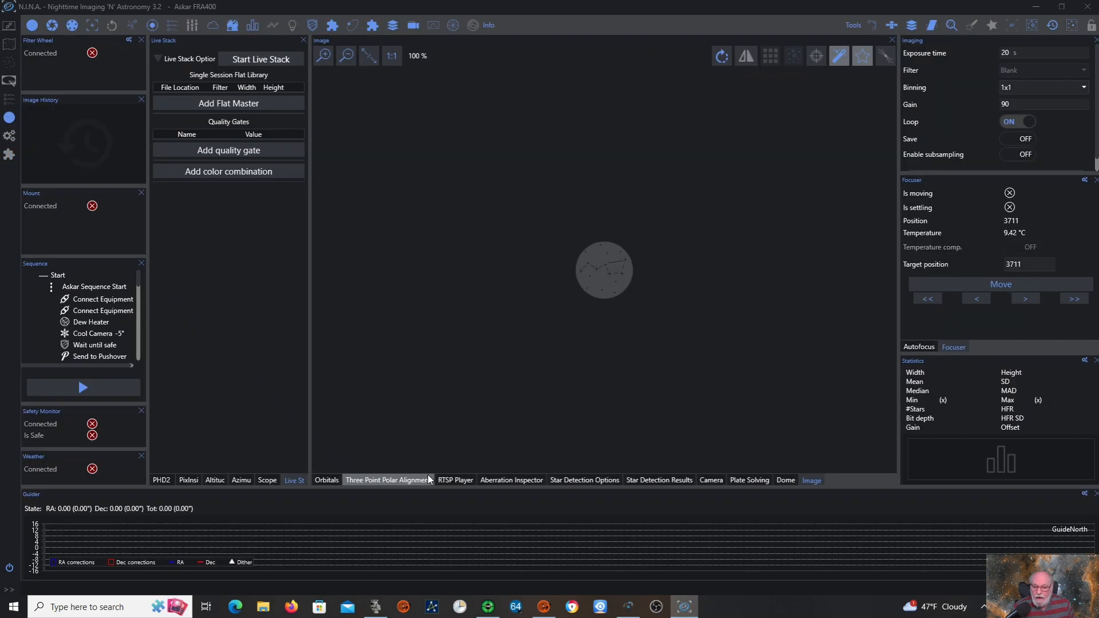
pyautogui.click(461, 480)
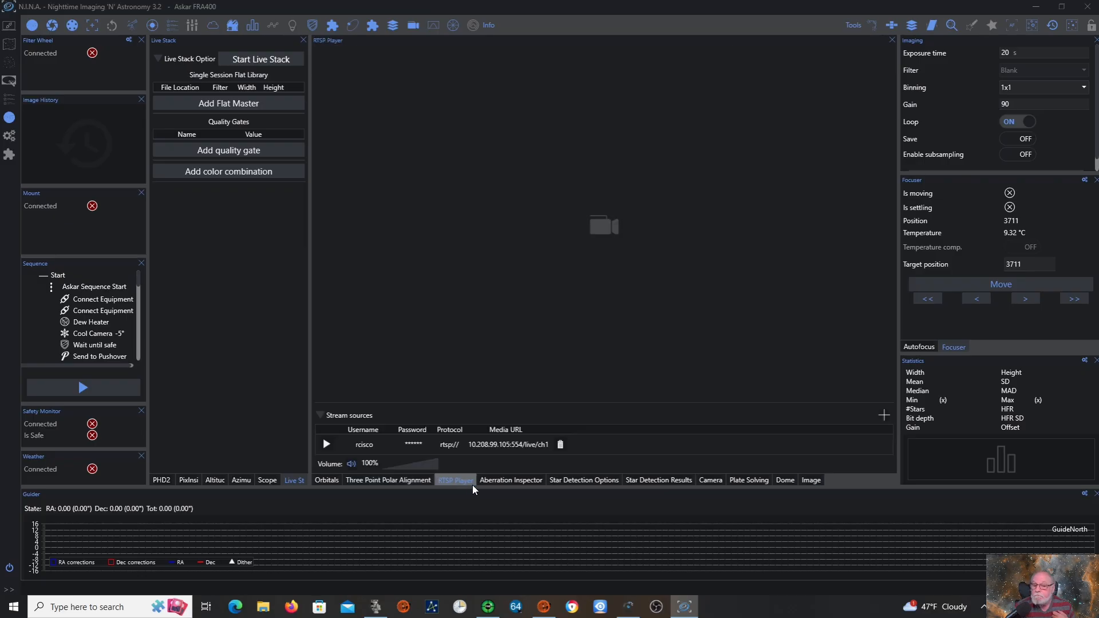
pyautogui.click(327, 444)
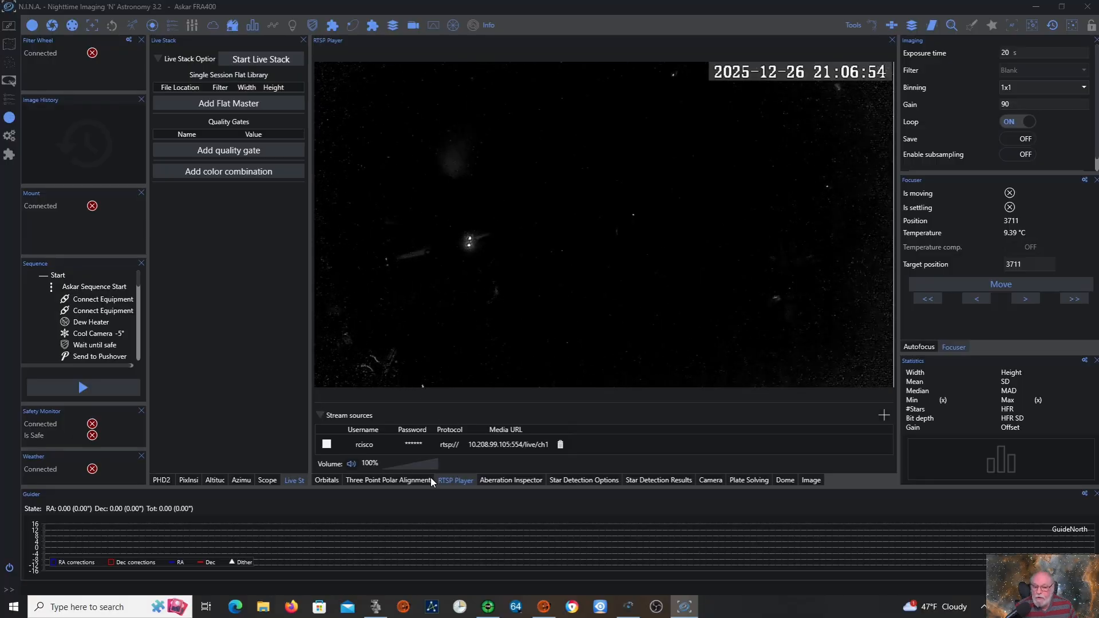
pyautogui.click(326, 444)
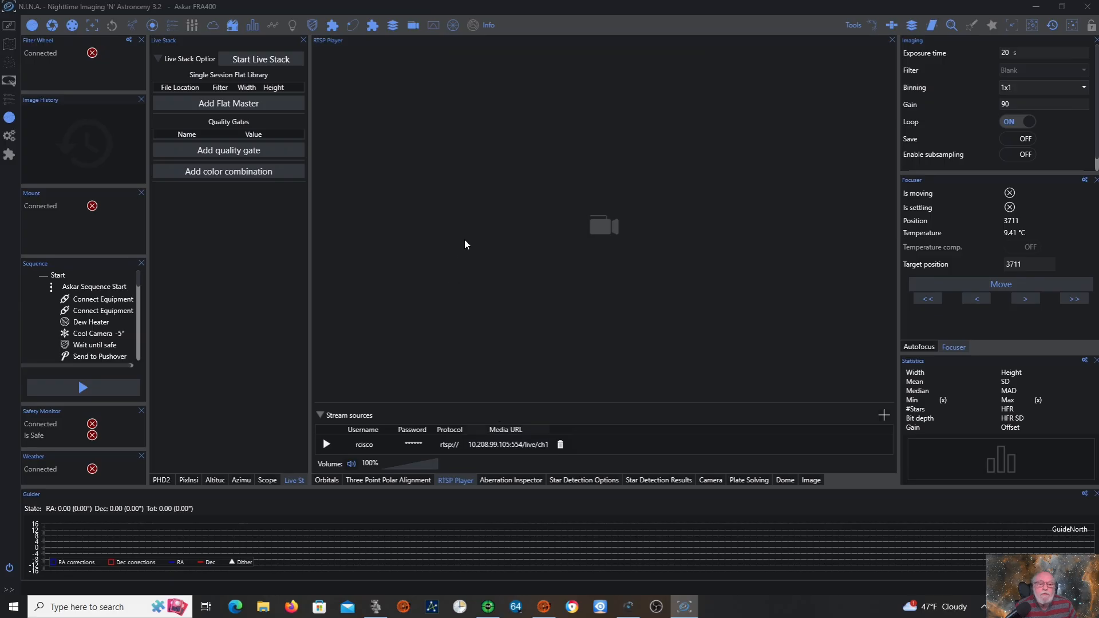
# Step: Return to the advanced sequence, collapse the Target section of Askar Main2 Sequence and bring its instructions into view
pyautogui.click(9, 154)
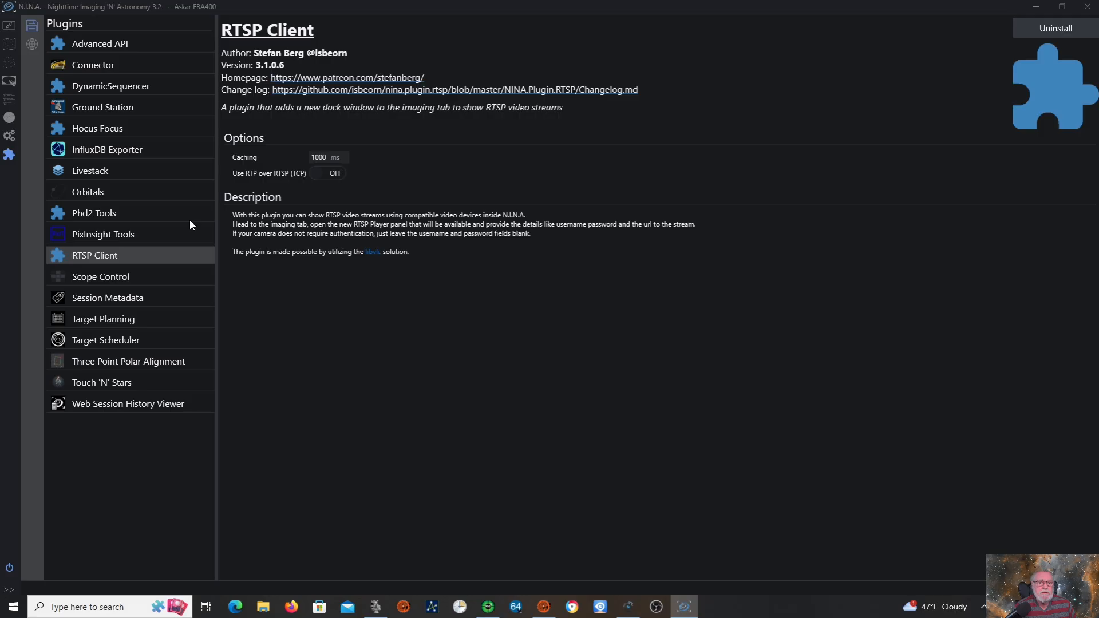
pyautogui.click(10, 119)
pyautogui.click(12, 102)
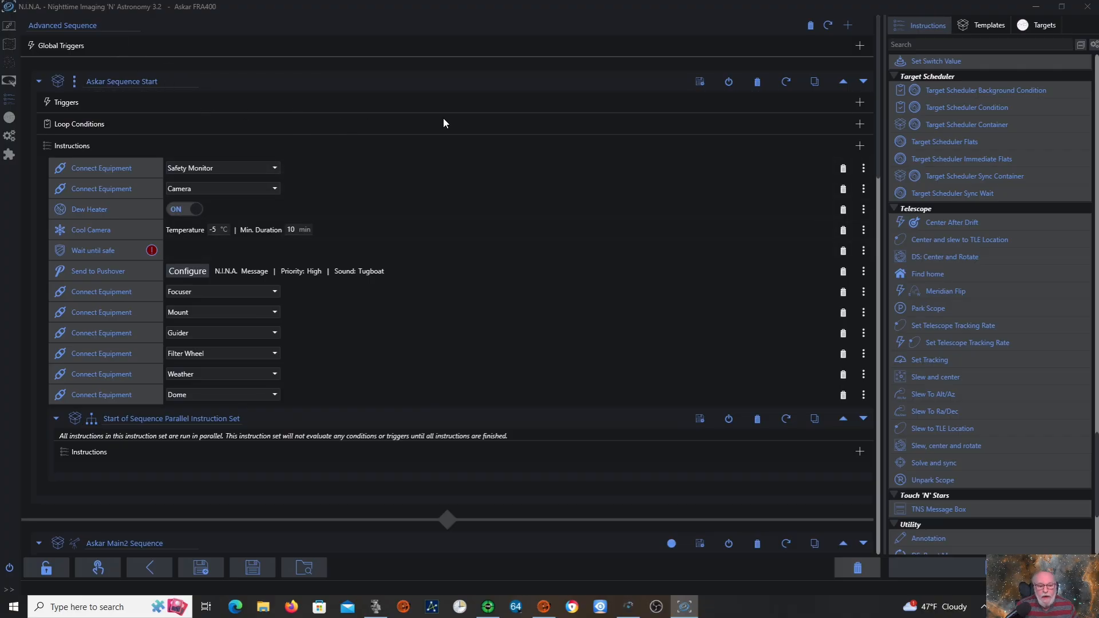
pyautogui.scroll(-6, 549, 218)
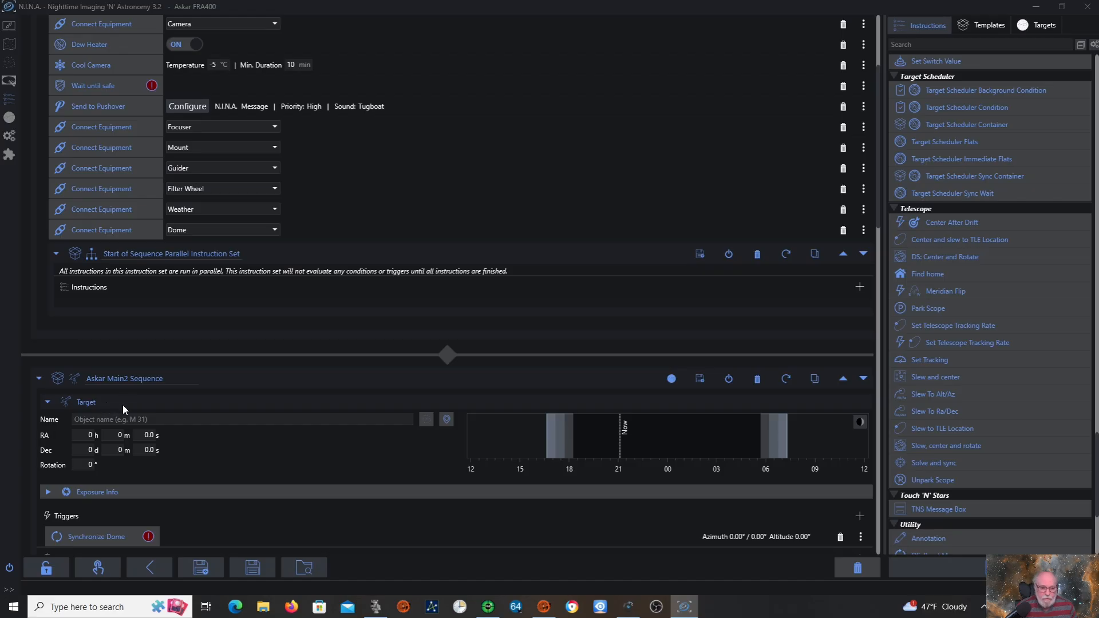
pyautogui.click(85, 403)
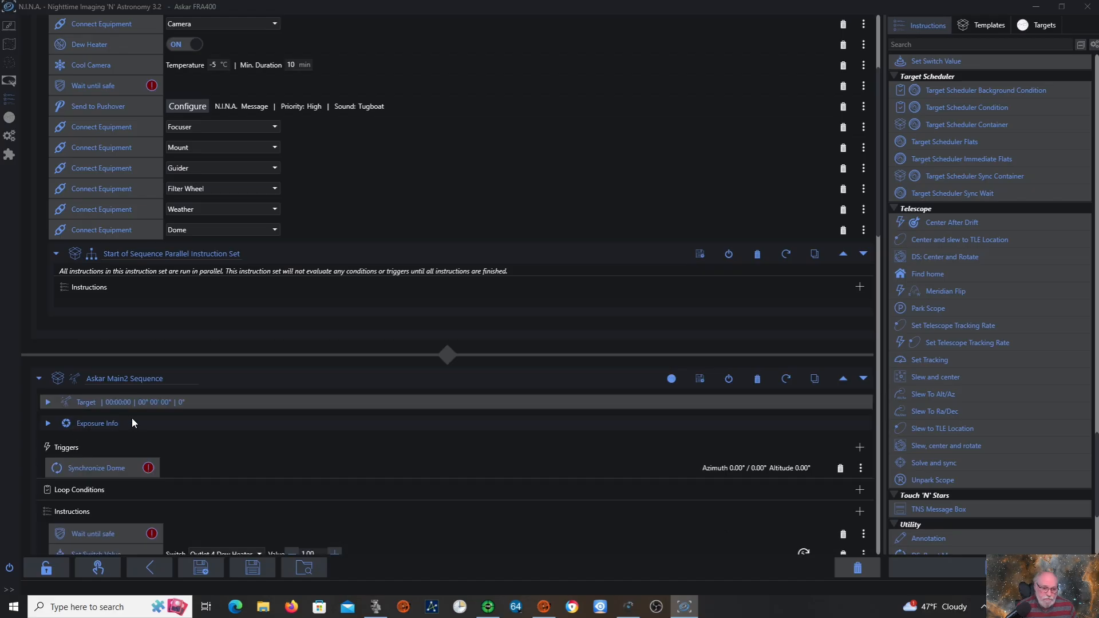
pyautogui.scroll(-3, 441, 415)
pyautogui.scroll(-3, 441, 417)
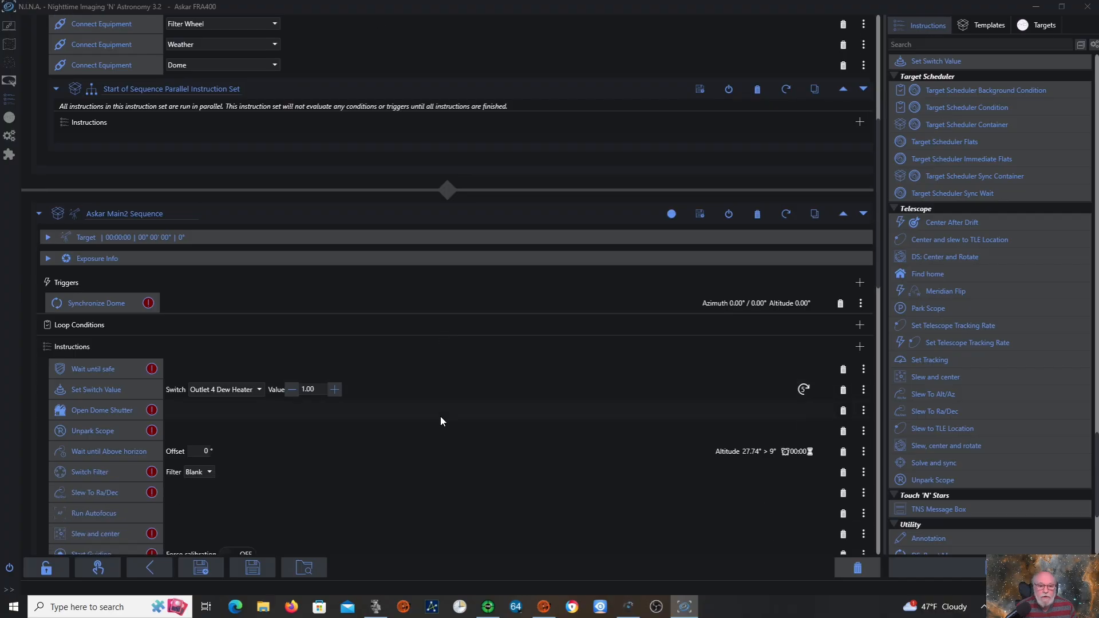
# Step: Review the start and main parts of the advanced sequence, and expand the Target and Exposure Info sections of Askar Main2 Sequence
pyautogui.scroll(-3, 440, 415)
pyautogui.scroll(4, 439, 413)
pyautogui.scroll(-5, 436, 423)
pyautogui.scroll(-3, 435, 417)
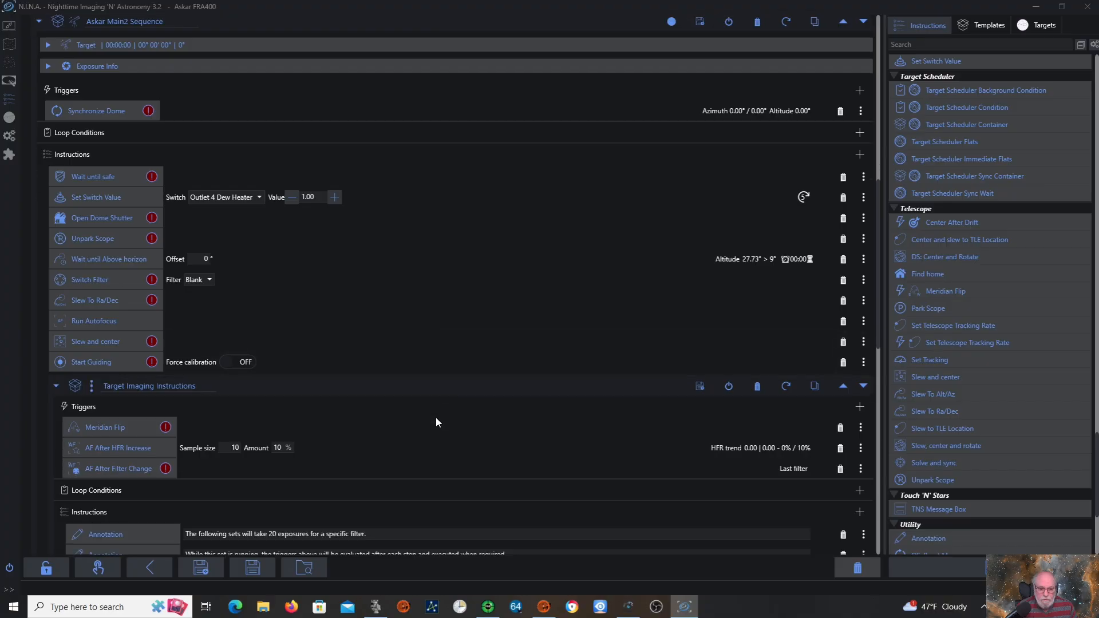
pyautogui.scroll(-2, 435, 419)
pyautogui.scroll(19, 435, 426)
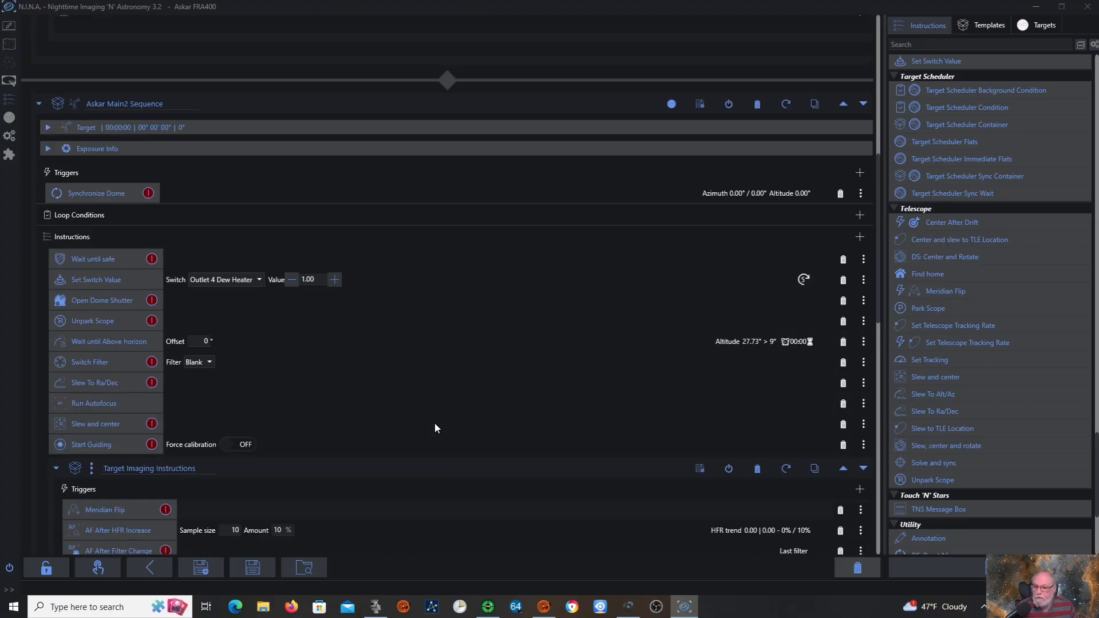
pyautogui.scroll(2, 434, 427)
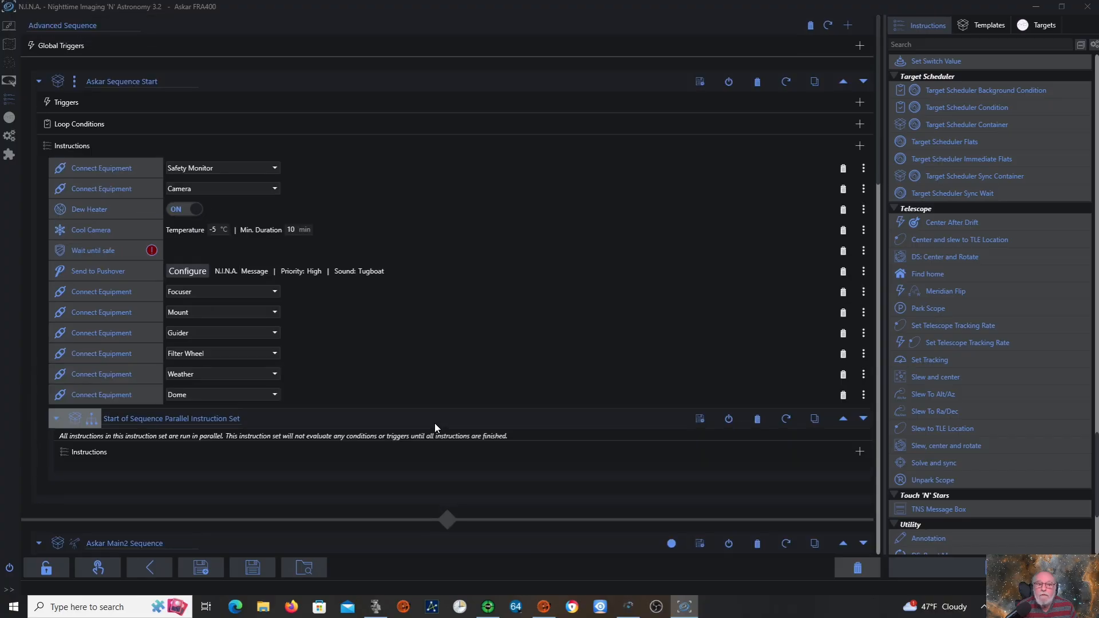
pyautogui.scroll(-8, 436, 429)
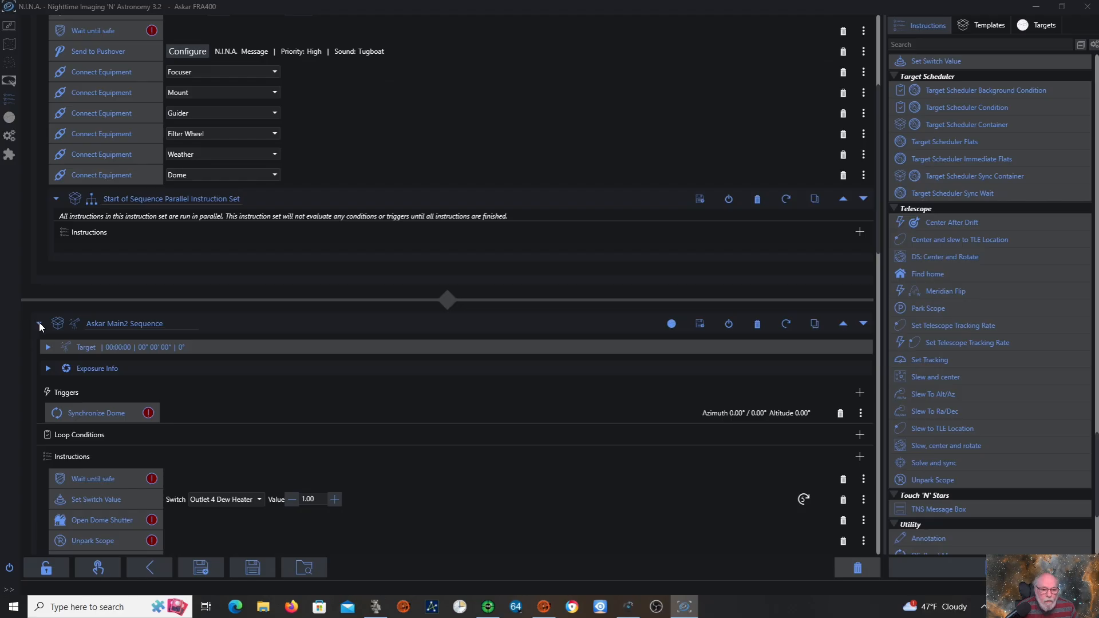
pyautogui.click(48, 347)
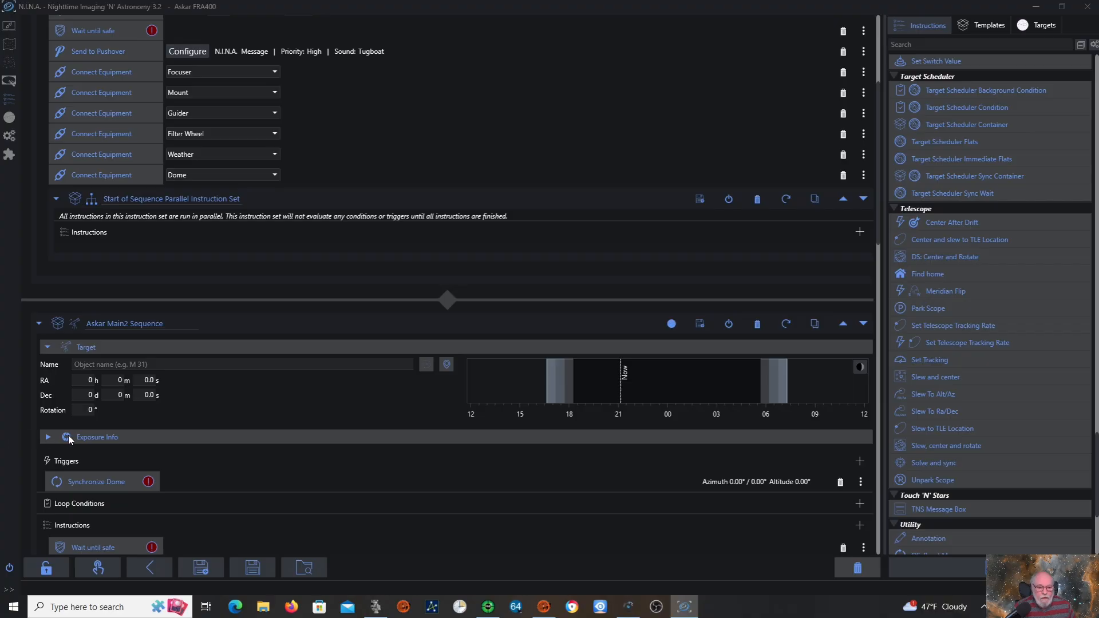
pyautogui.click(48, 437)
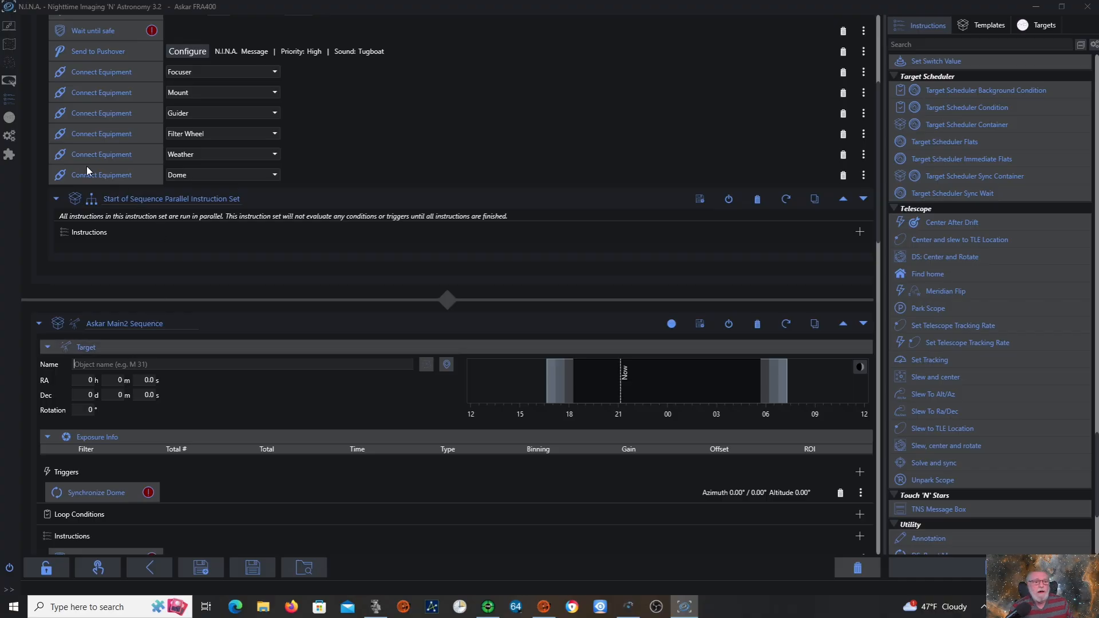
# Step: Look up M 42 in the framing assistant and load its sky survey image
pyautogui.click(9, 62)
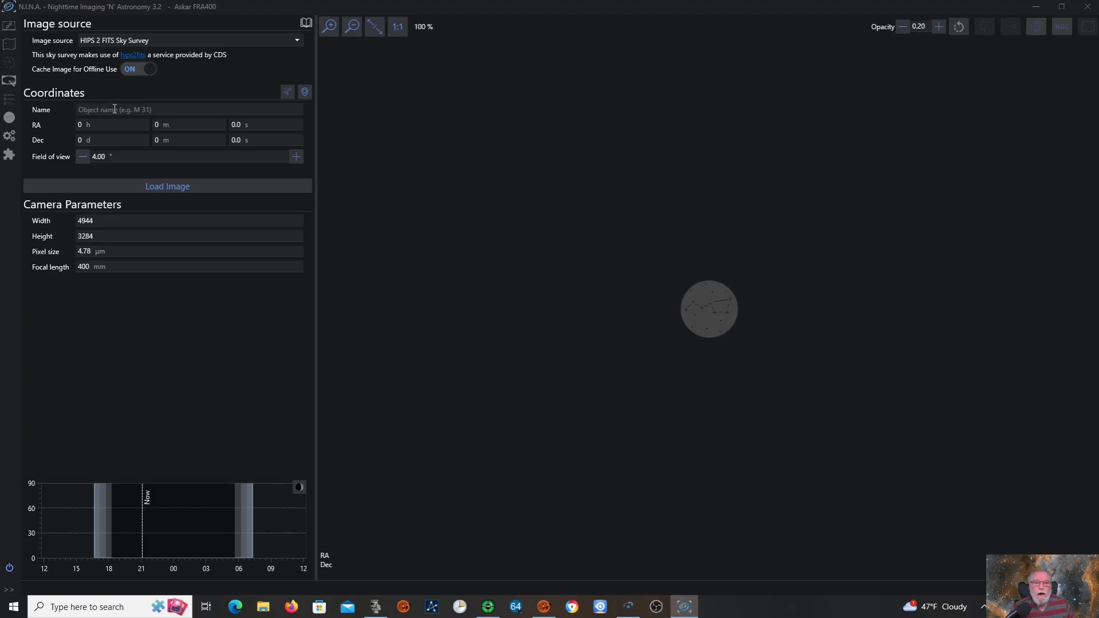
pyautogui.click(114, 109)
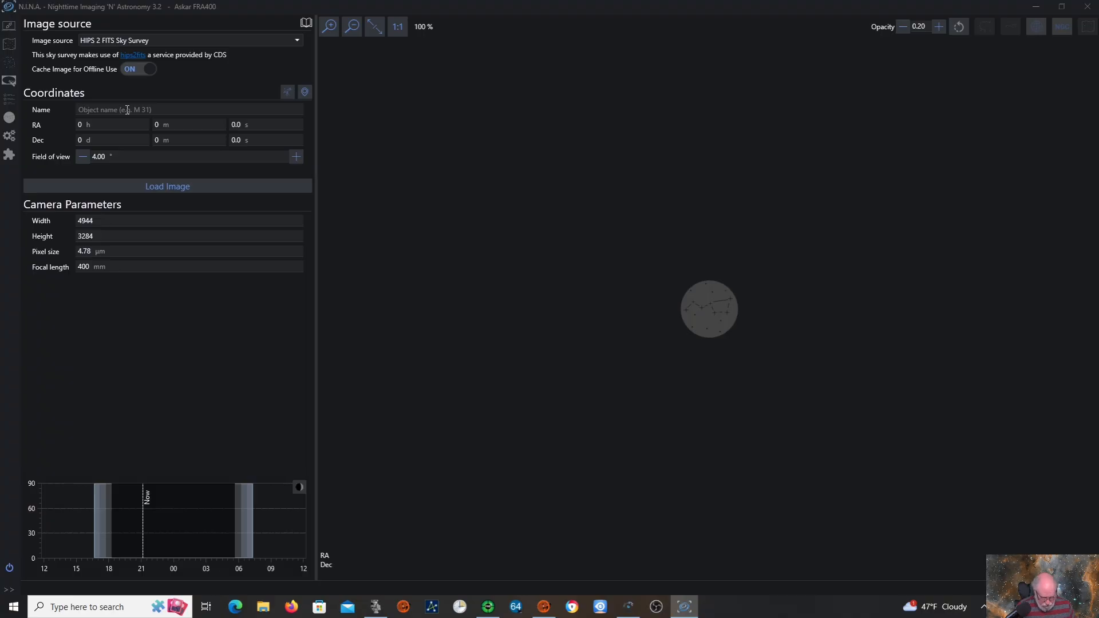
pyautogui.write('m42')
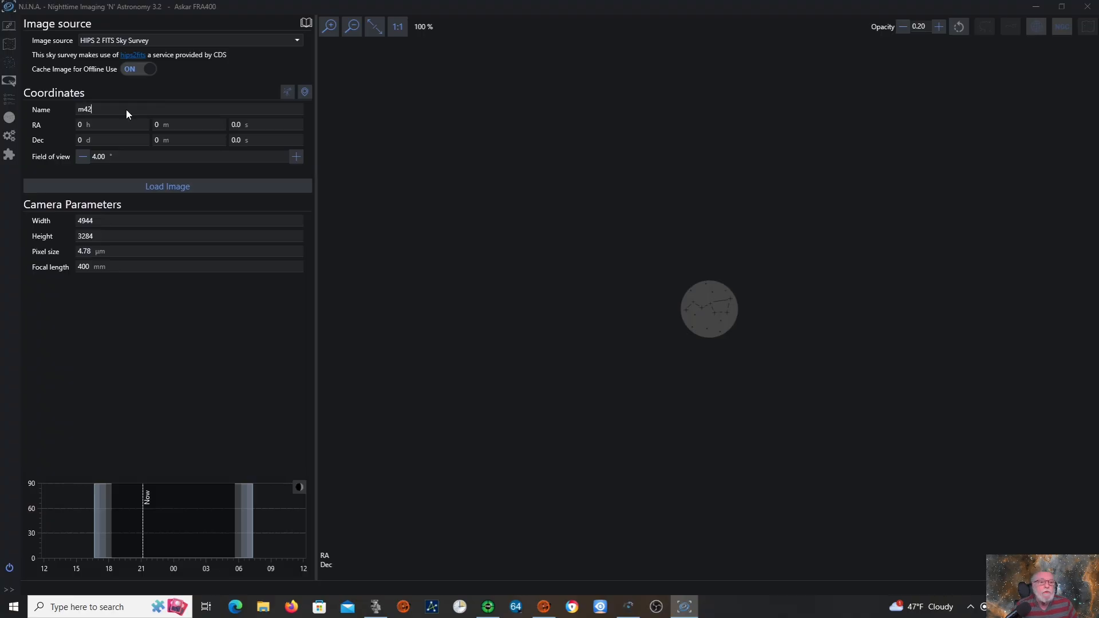
pyautogui.press('Return')
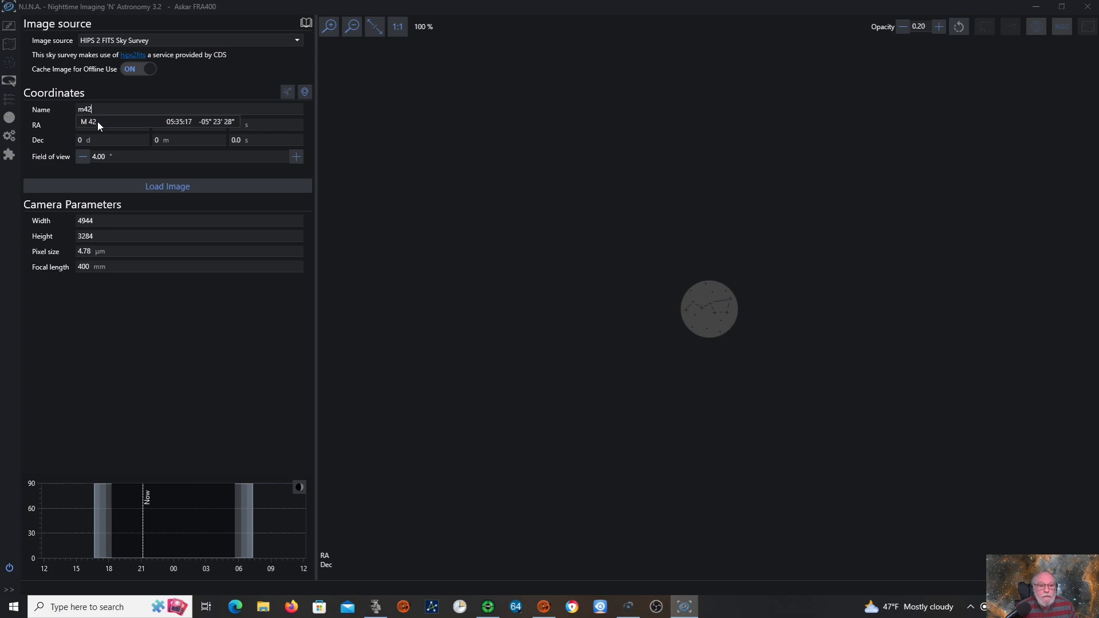
pyautogui.click(138, 190)
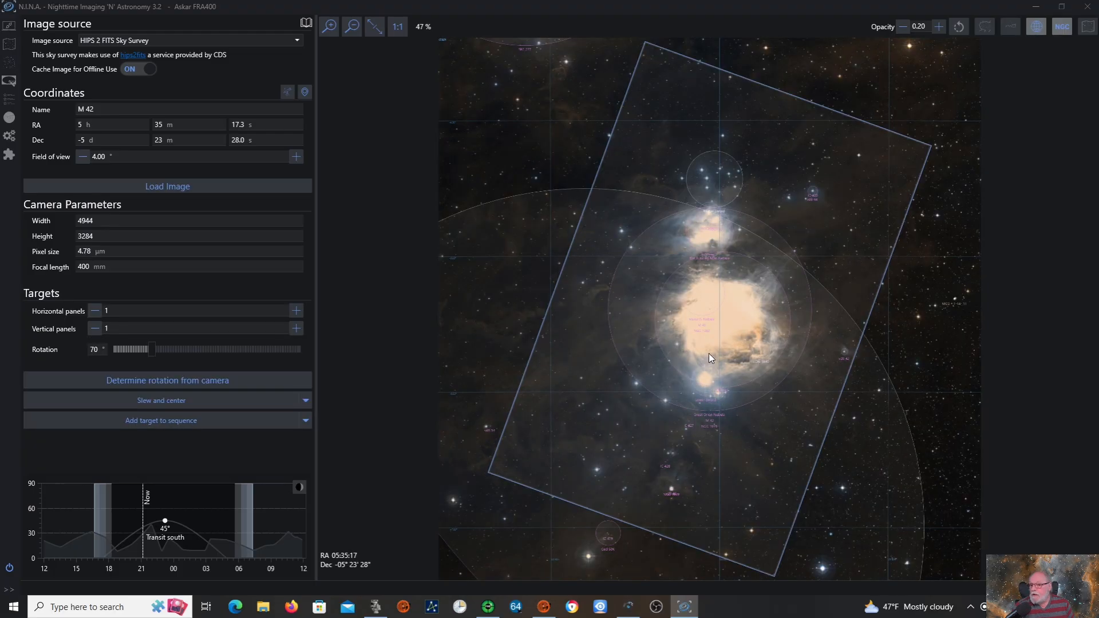
# Step: Shift the M 42 frame slightly off the nebula's centre and add the target to the Sequencer with the Askar Main2 Sequence template
pyautogui.moveTo(722, 331)
pyautogui.mouseDown()
pyautogui.moveTo(642, 317)
pyautogui.moveTo(759, 335)
pyautogui.moveTo(736, 371)
pyautogui.moveTo(716, 356)
pyautogui.moveTo(714, 324)
pyautogui.moveTo(726, 321)
pyautogui.moveTo(733, 341)
pyautogui.mouseUp()
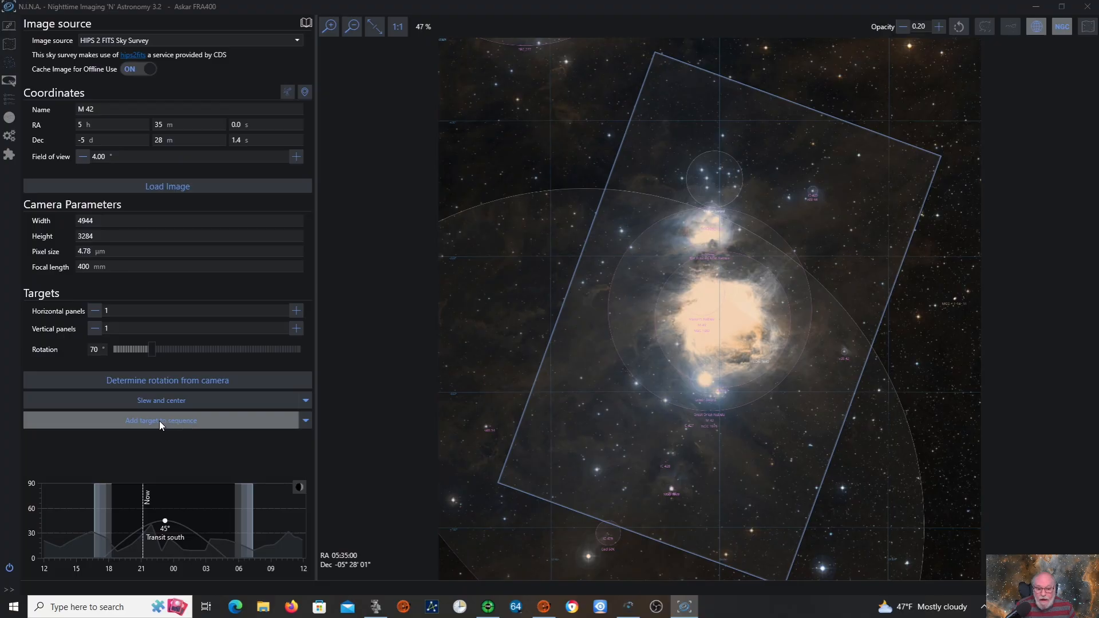
pyautogui.click(182, 421)
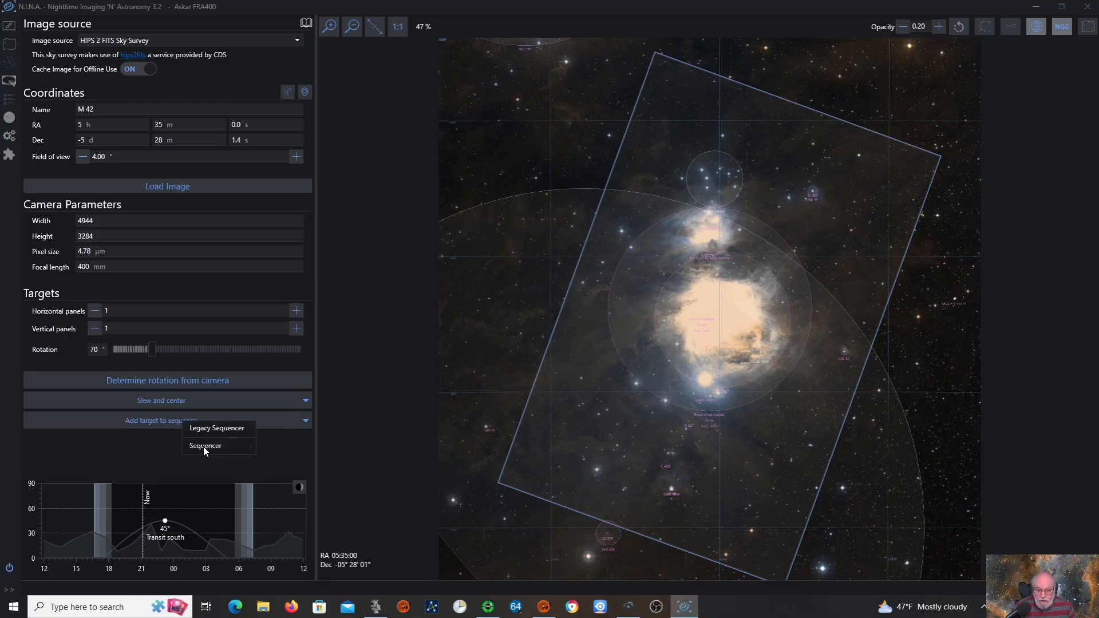
pyautogui.moveTo(204, 446)
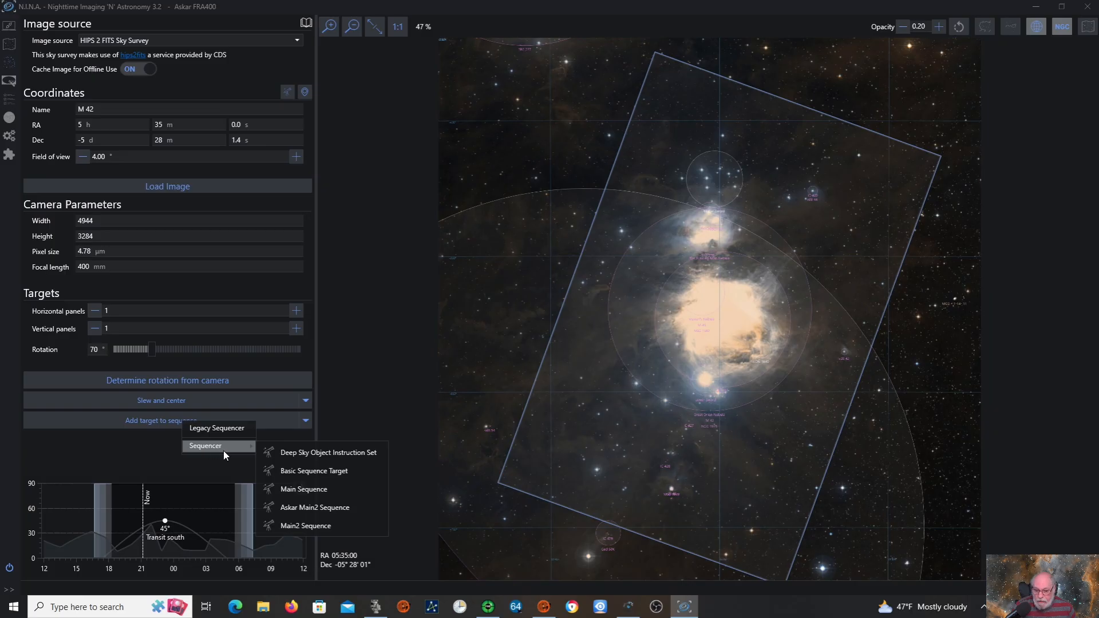
pyautogui.click(303, 507)
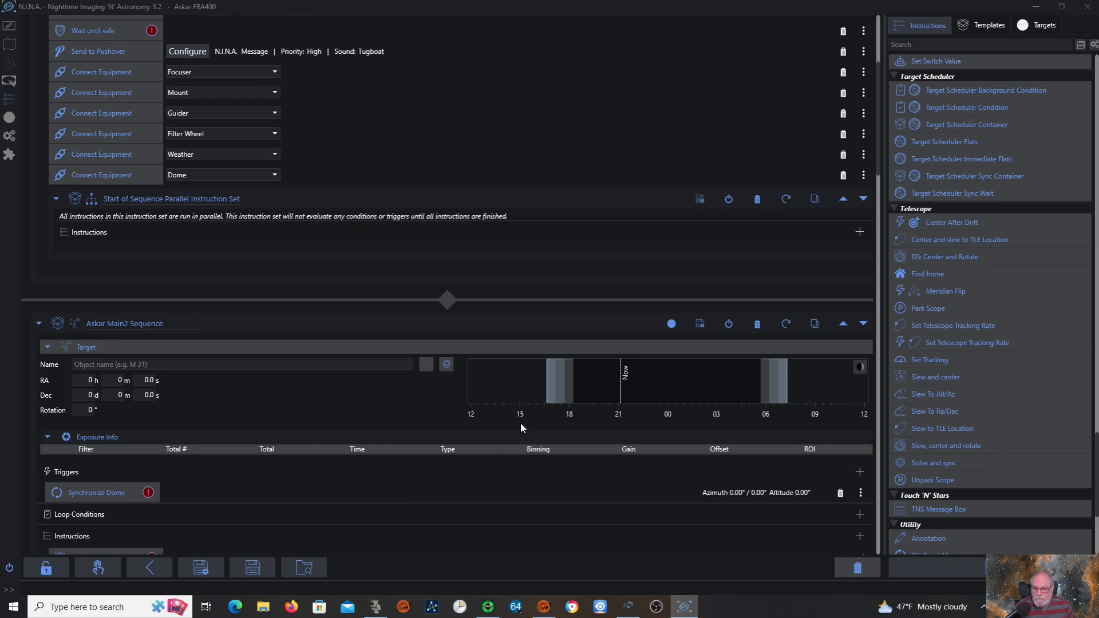
# Step: Locate the added M 42 target in the sequence, and check the file name proposed for saving the sequence without saving
pyautogui.moveTo(880, 135)
pyautogui.mouseDown()
pyautogui.moveTo(864, 311)
pyautogui.moveTo(874, 85)
pyautogui.moveTo(877, 146)
pyautogui.mouseUp()
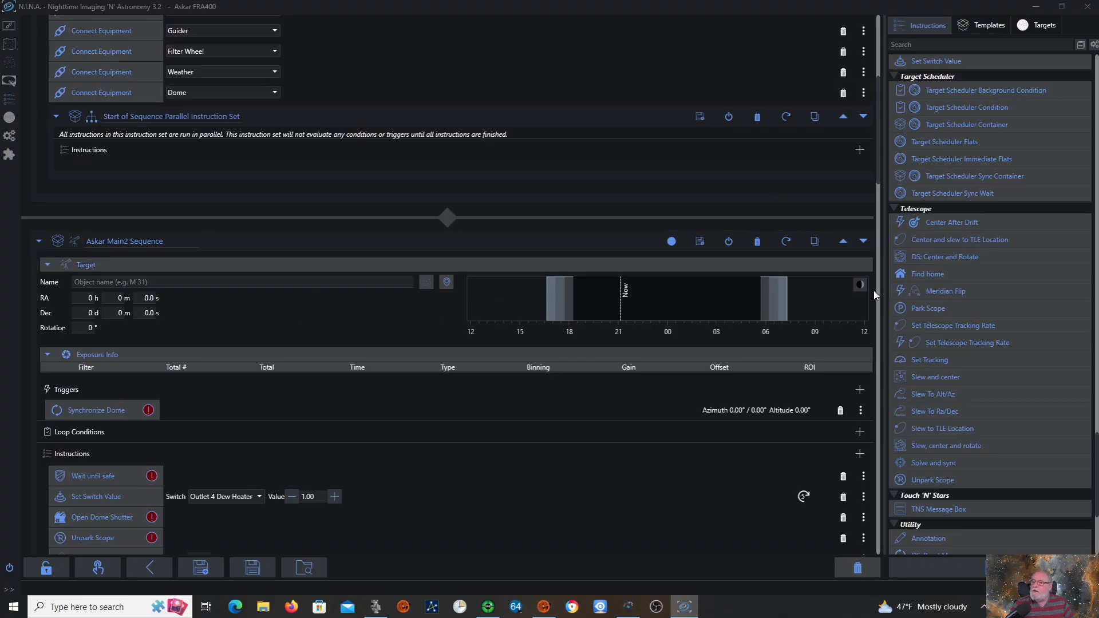
pyautogui.moveTo(878, 142); pyautogui.dragTo(880, 318)
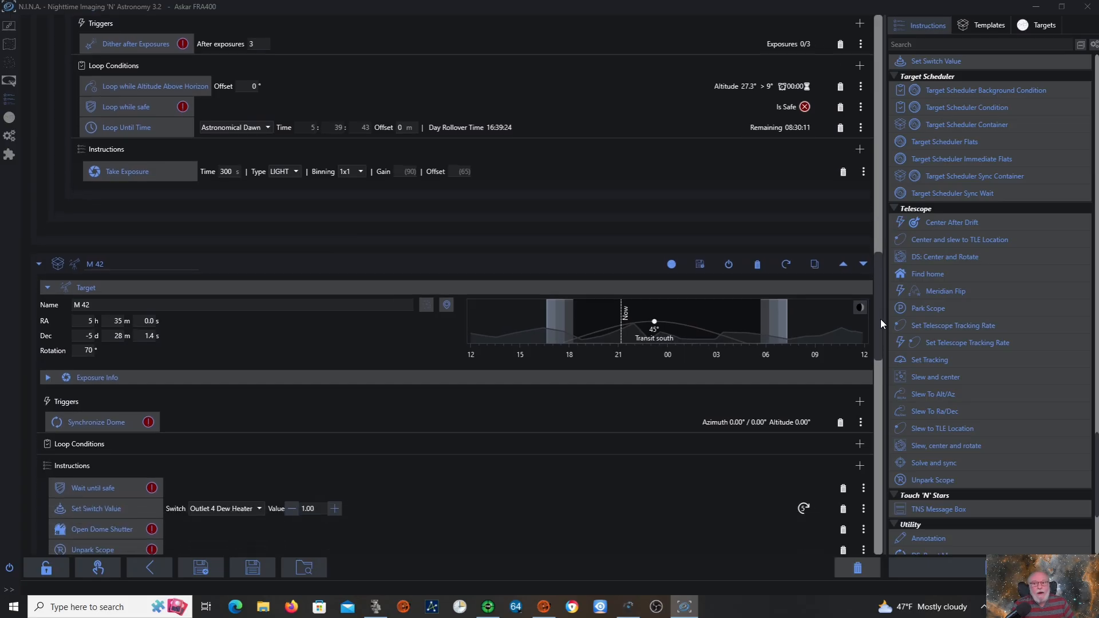
pyautogui.moveTo(880, 318); pyautogui.dragTo(879, 329)
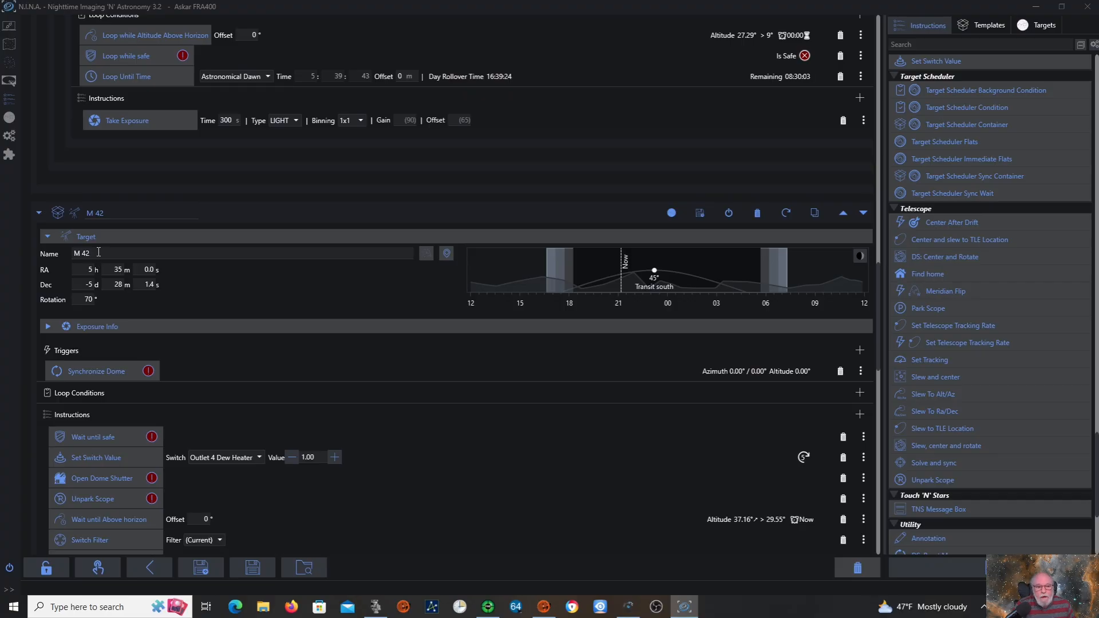
pyautogui.moveTo(89, 252); pyautogui.dragTo(65, 252)
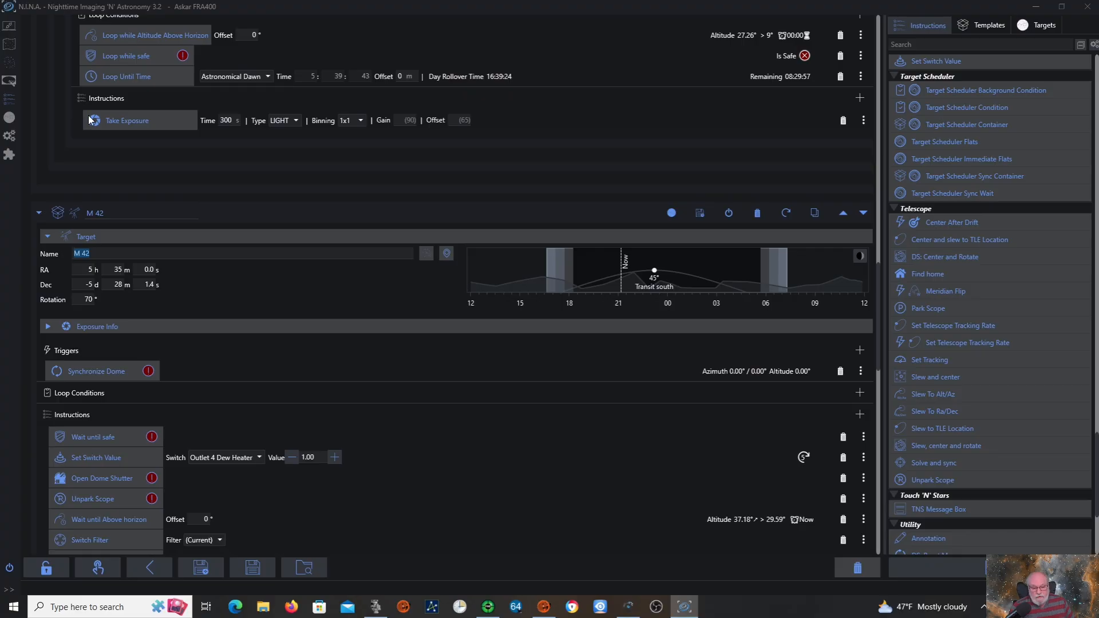
pyautogui.click(201, 568)
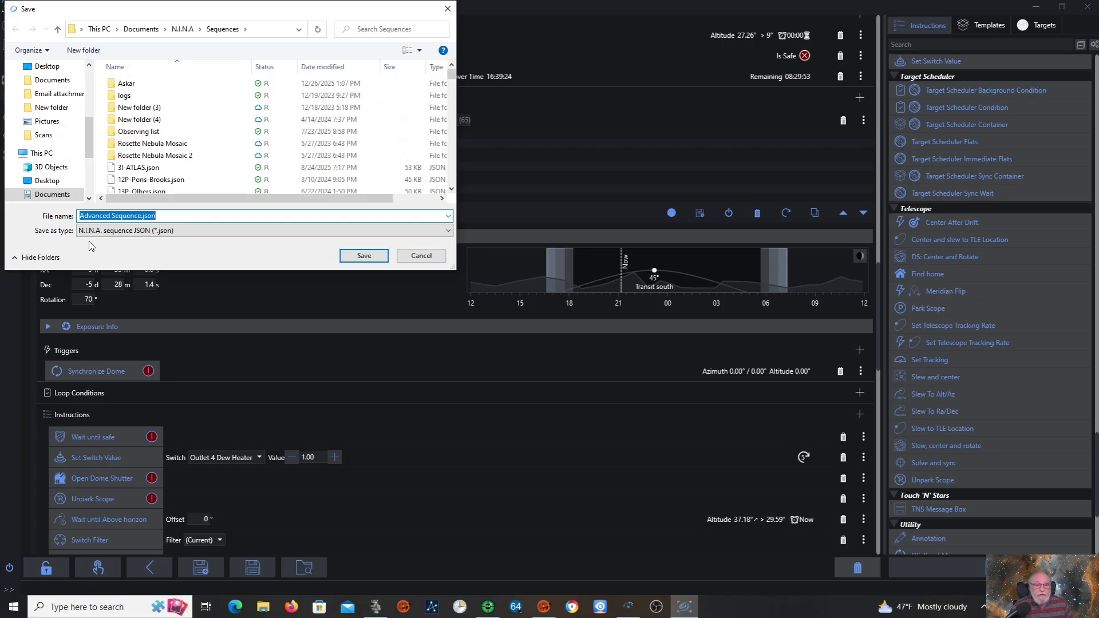
pyautogui.click(421, 256)
# Step: Rename the whole advanced sequence to Orion Nebula and check the proposed save file name without saving
pyautogui.moveTo(876, 307); pyautogui.dragTo(874, 4)
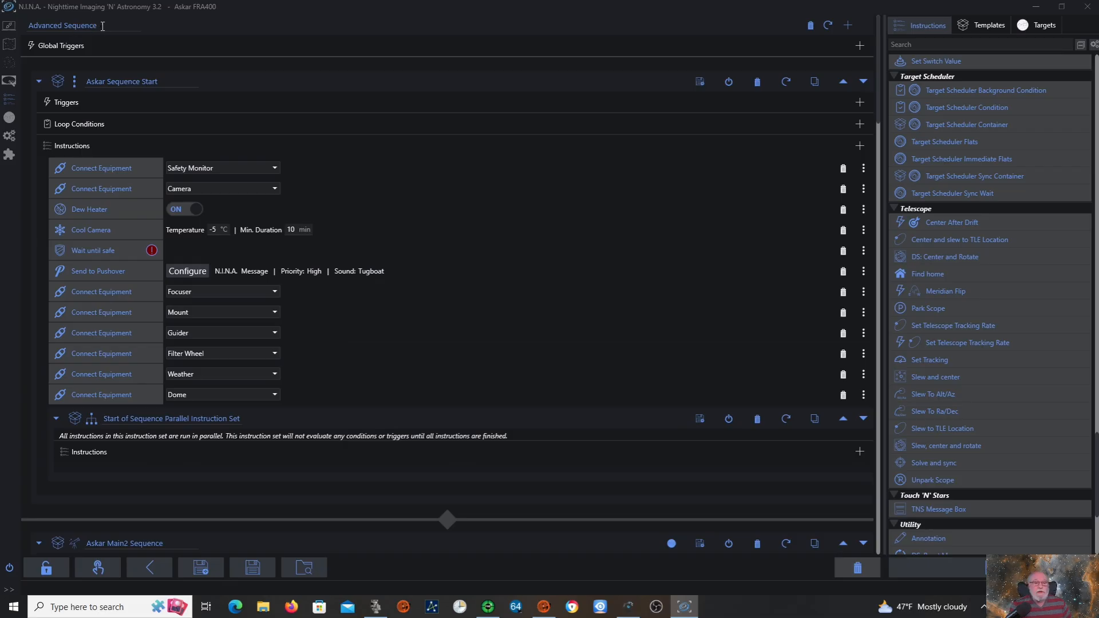
pyautogui.moveTo(104, 26); pyautogui.dragTo(5, 25)
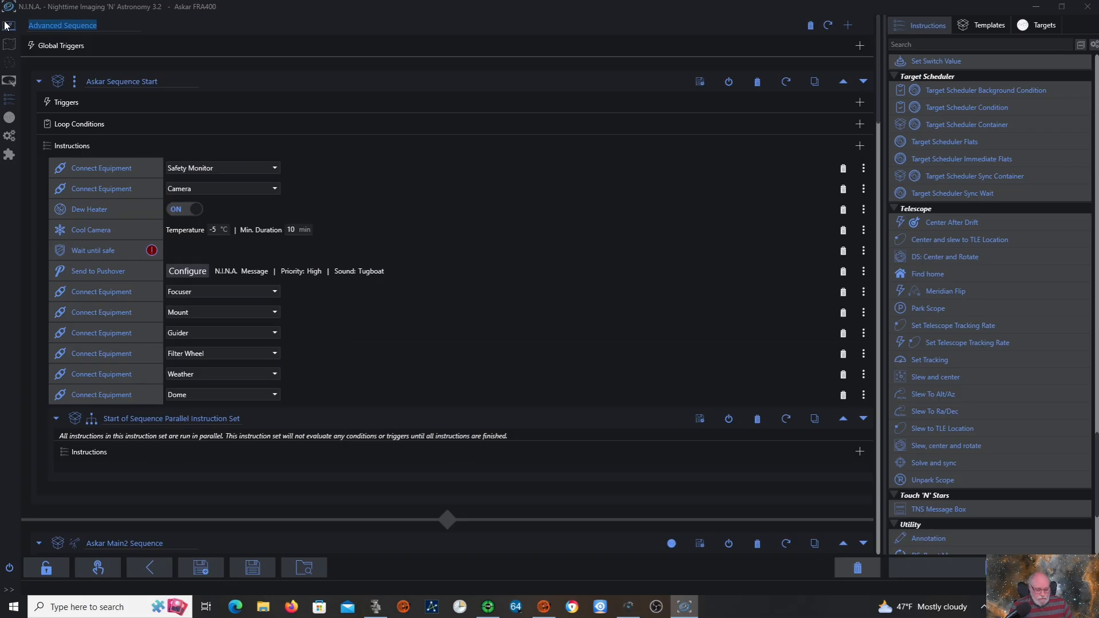
pyautogui.write('Orion')
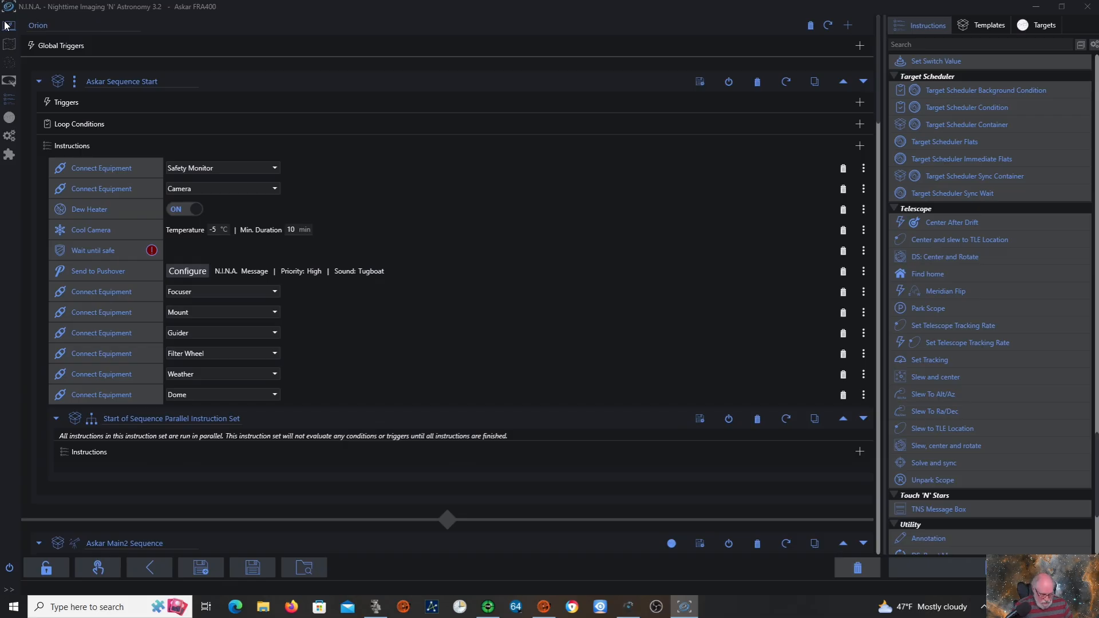
pyautogui.write(' Nebula')
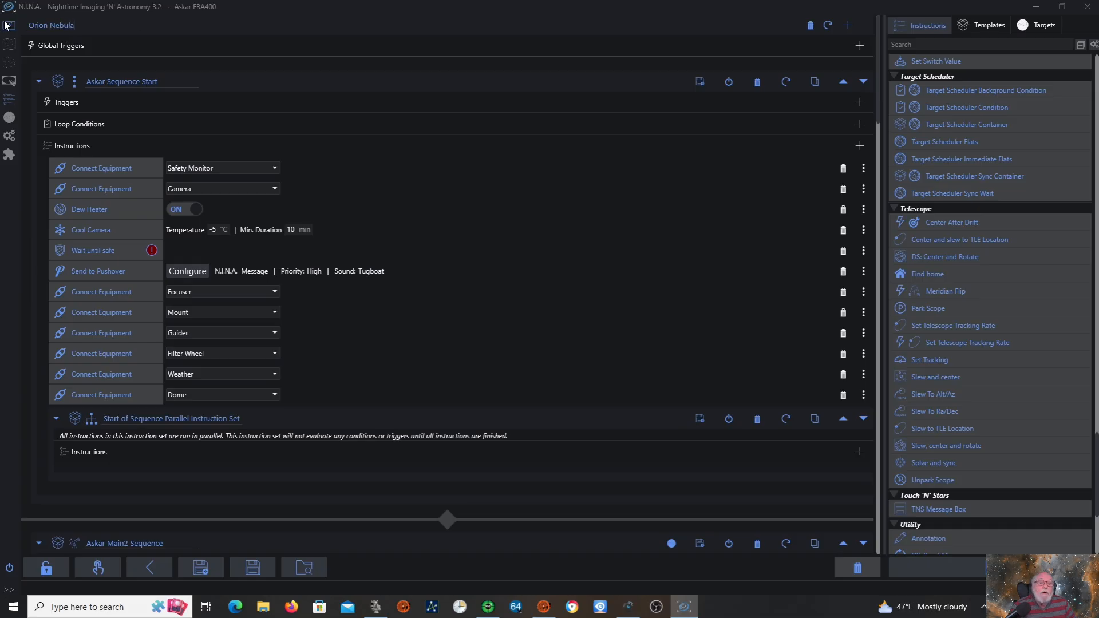
pyautogui.click(189, 569)
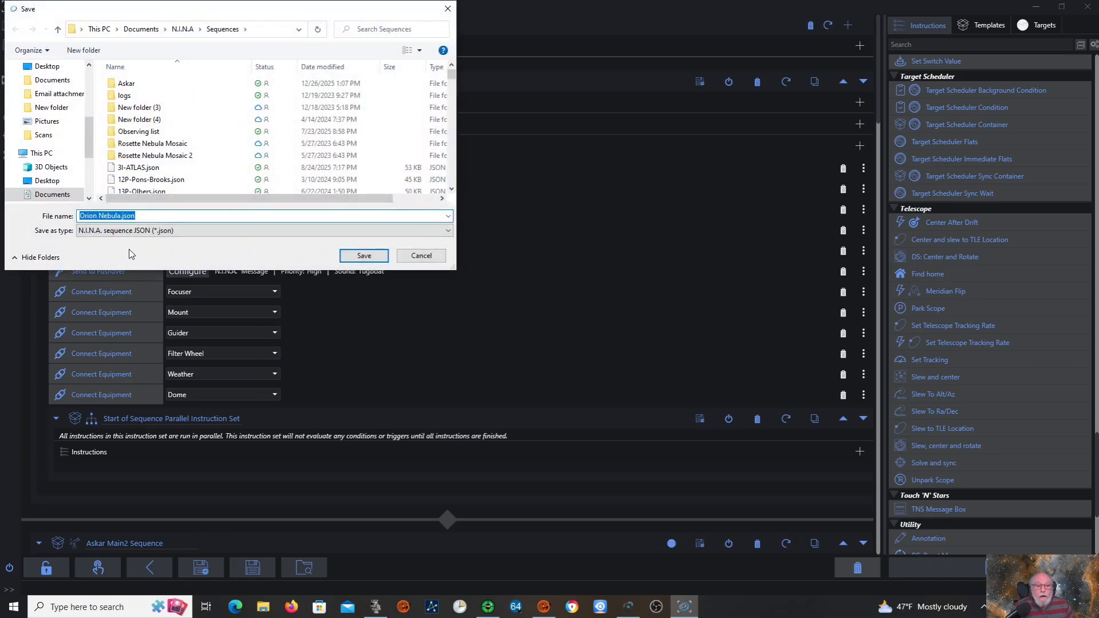
pyautogui.click(428, 255)
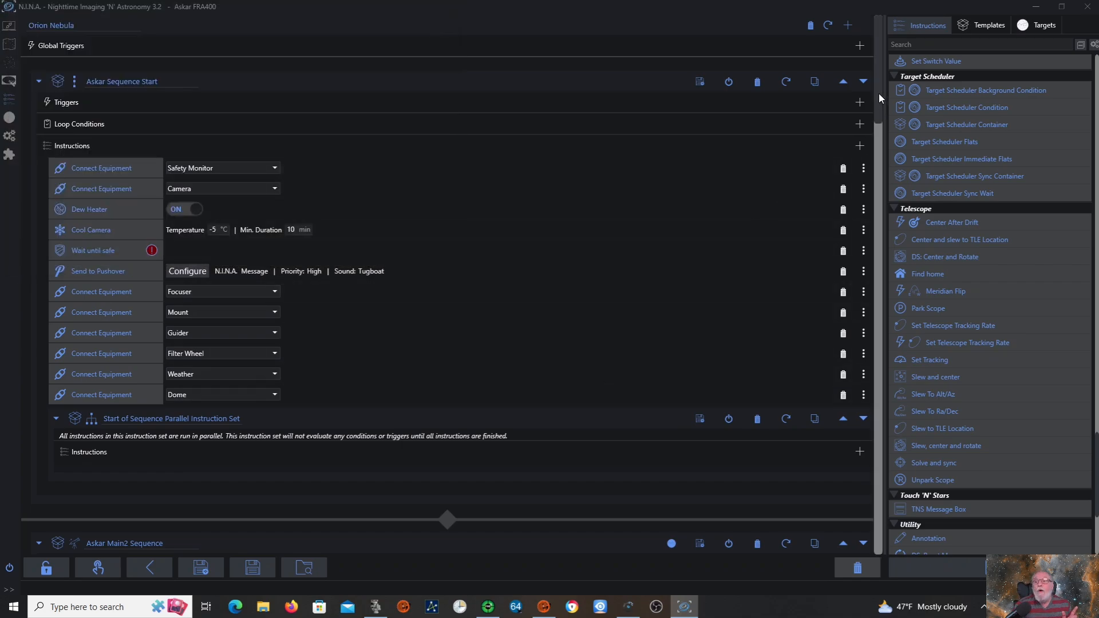
# Step: Replace the name in the M 42 target's Target section with Orion N
pyautogui.scroll(-5, 878, 94)
pyautogui.scroll(-20, 874, 208)
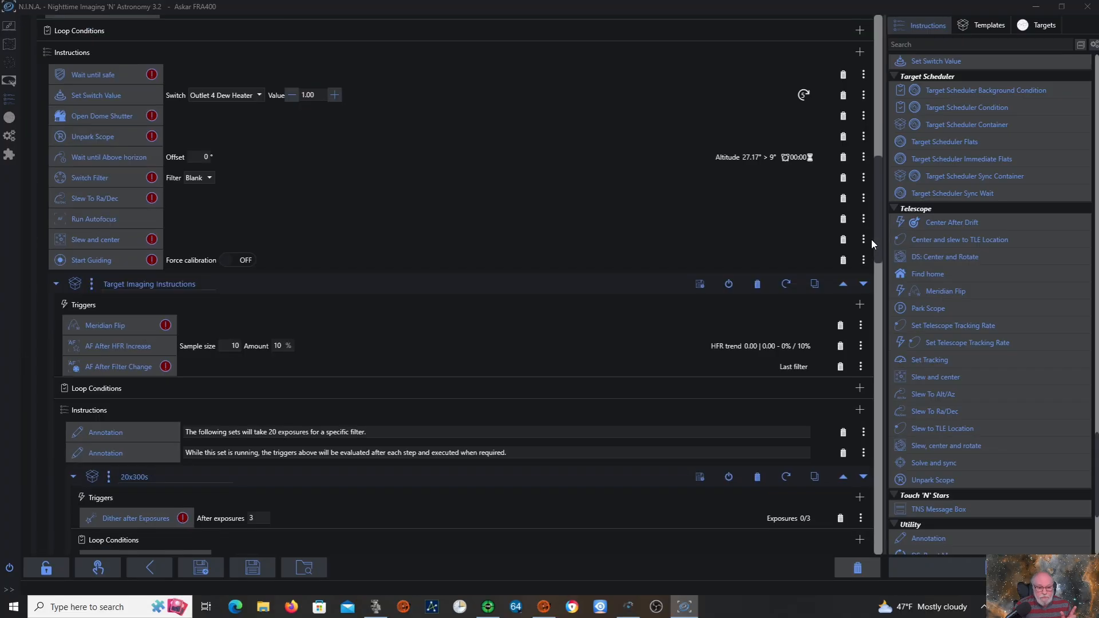
pyautogui.scroll(-13, 870, 263)
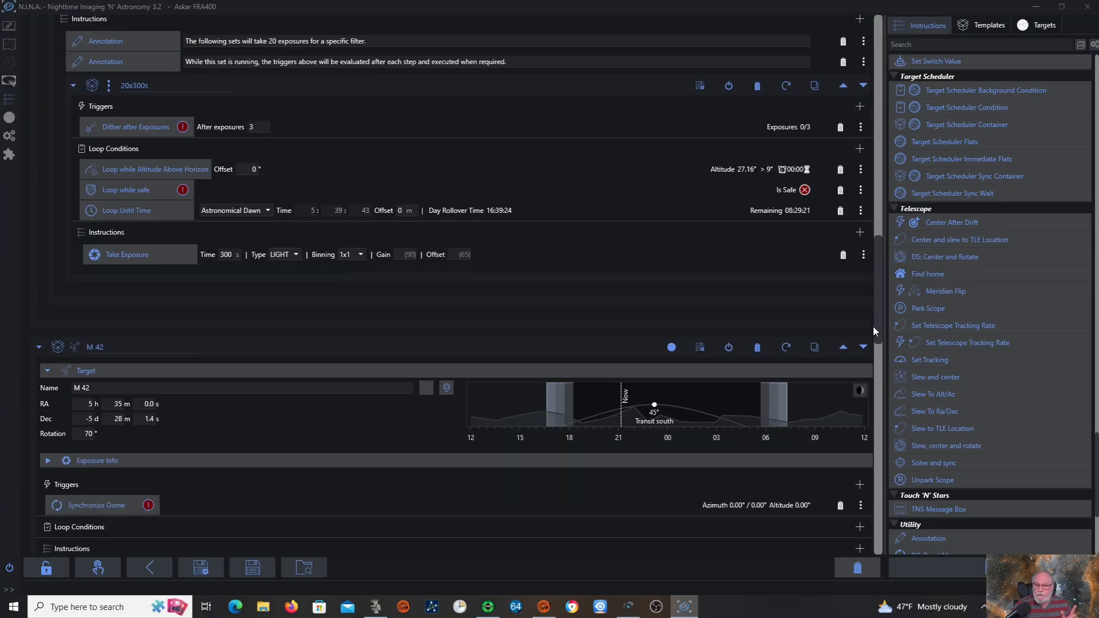
pyautogui.scroll(-1, 880, 343)
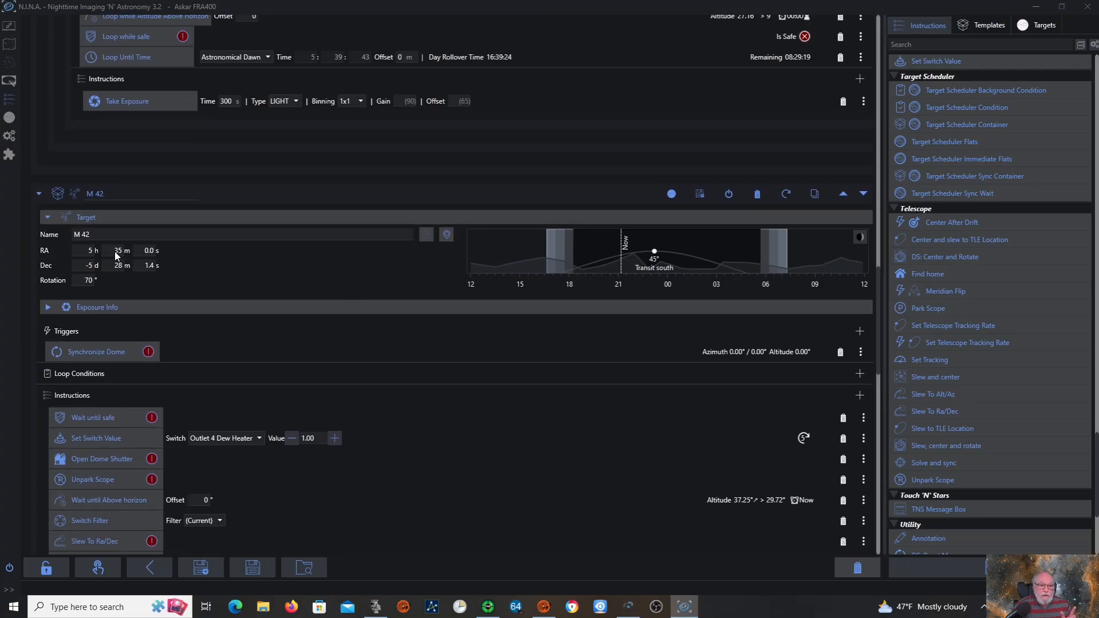
pyautogui.moveTo(91, 234); pyautogui.dragTo(74, 236)
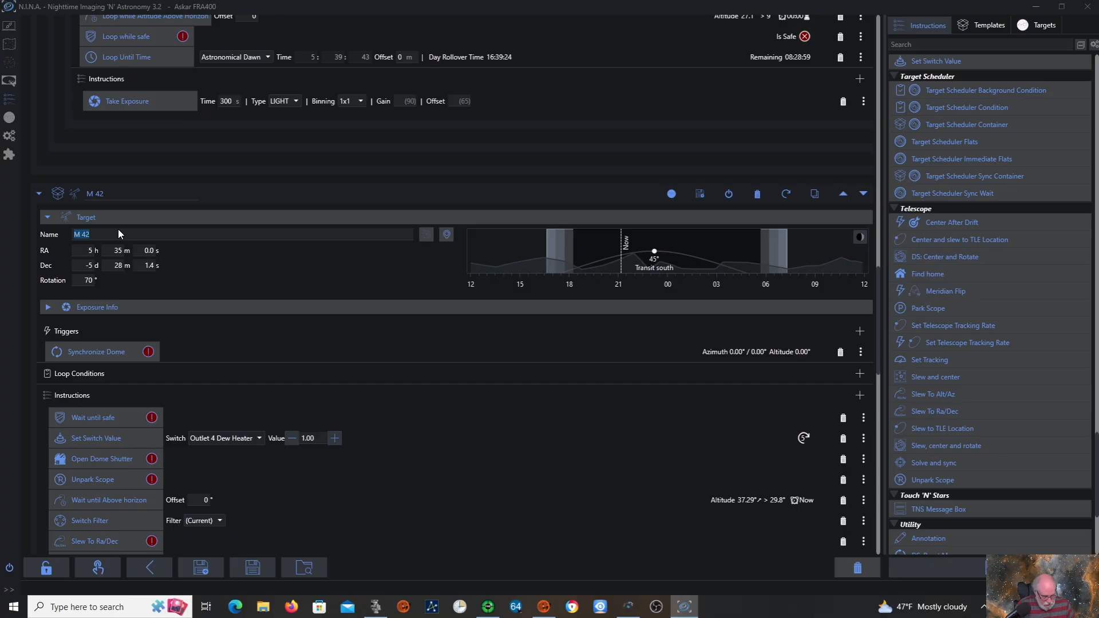
pyautogui.write('Orion')
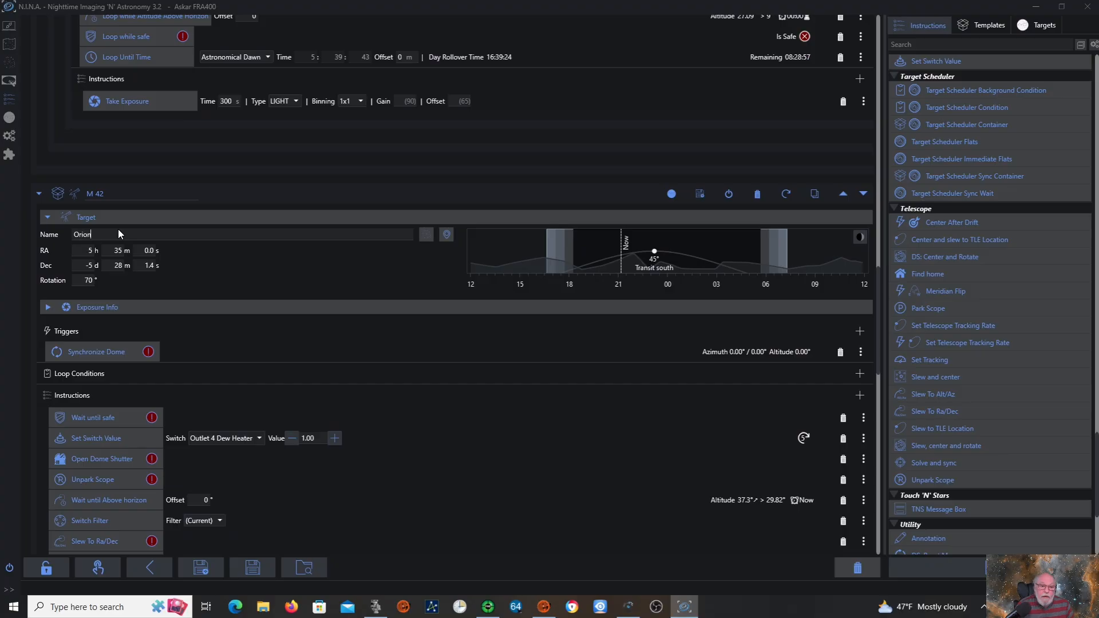
pyautogui.write(' N')
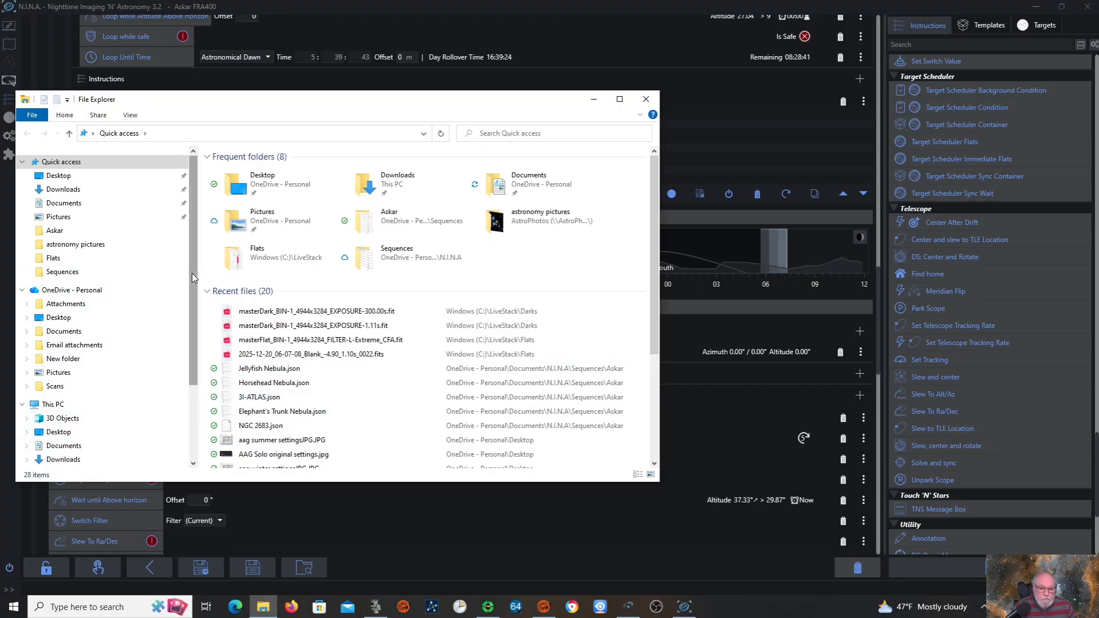
# Step: Browse the folders in File Explorer and open the AstroPhotos (Z:) network drive
pyautogui.moveTo(191, 273); pyautogui.dragTo(190, 400)
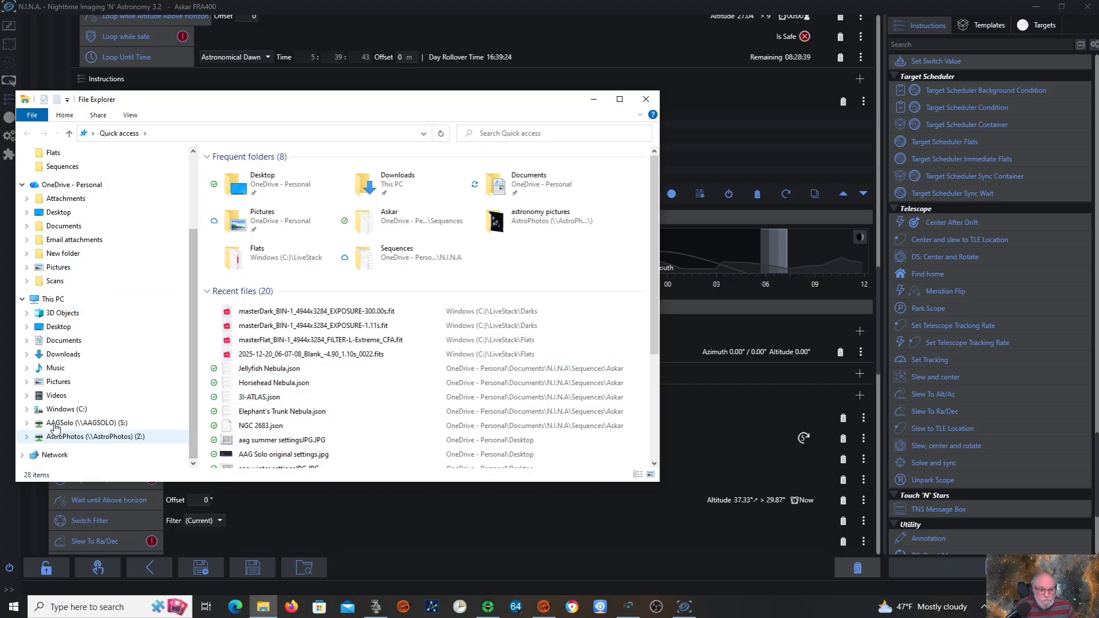
pyautogui.scroll(3, 69, 442)
pyautogui.click(58, 432)
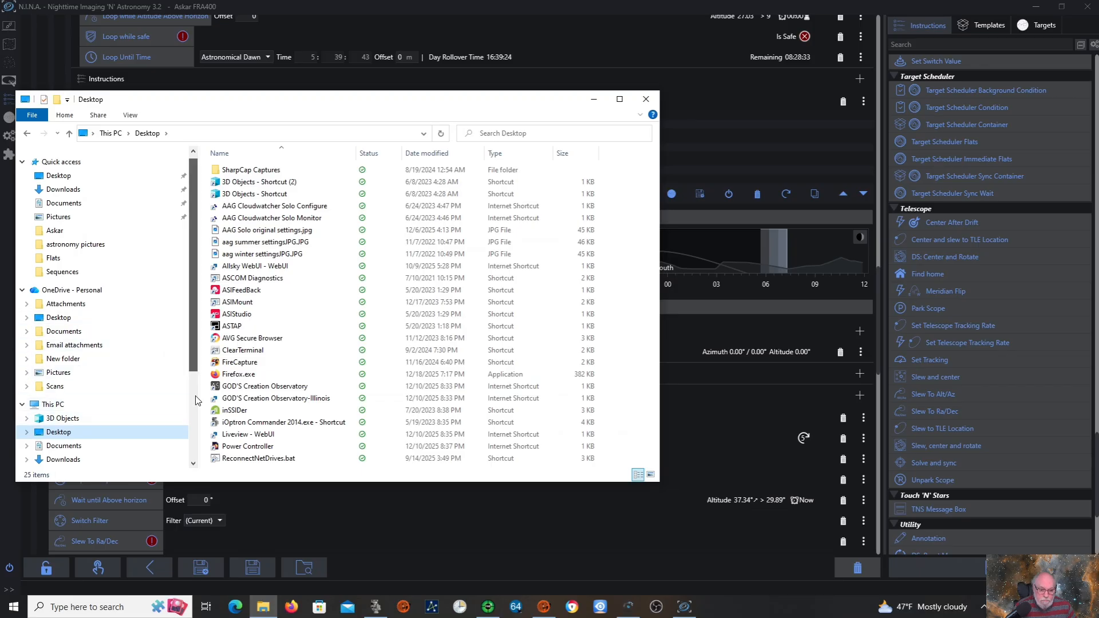
pyautogui.scroll(-3, 197, 311)
pyautogui.click(78, 410)
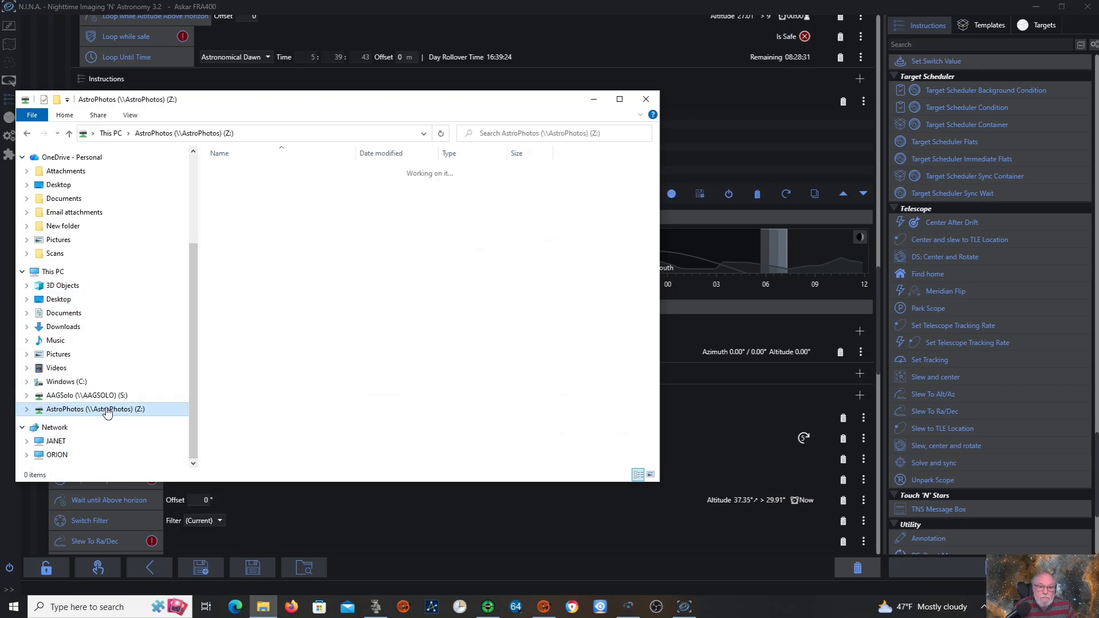
# Step: Open the astronomy pictures folder on the Z: drive and go into its 2025-12-21 session folder
pyautogui.click(250, 220)
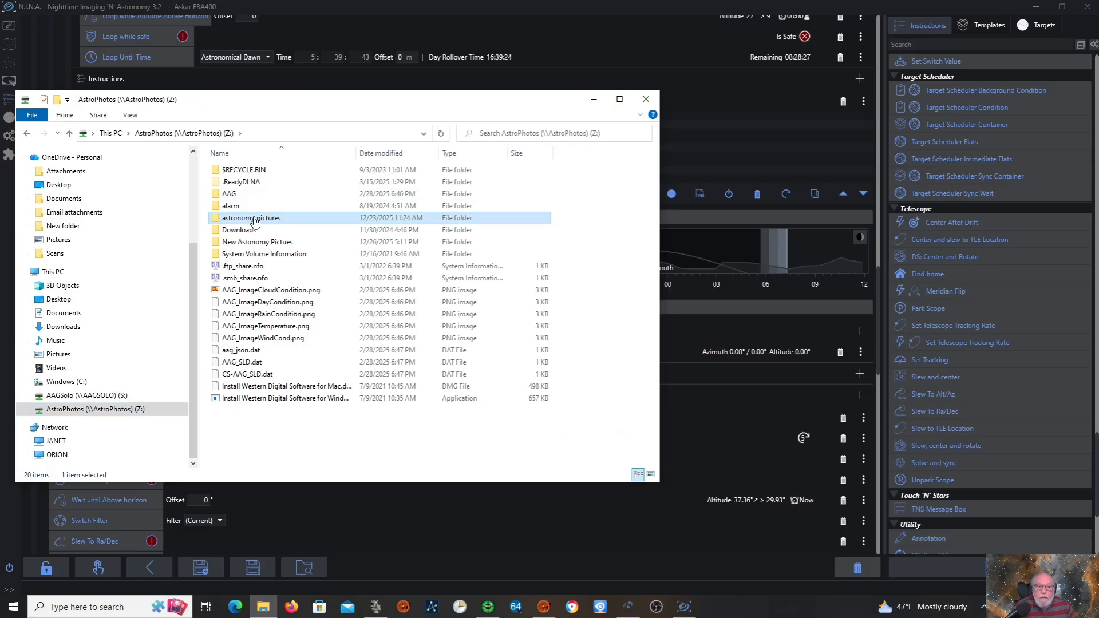
pyautogui.click(322, 209)
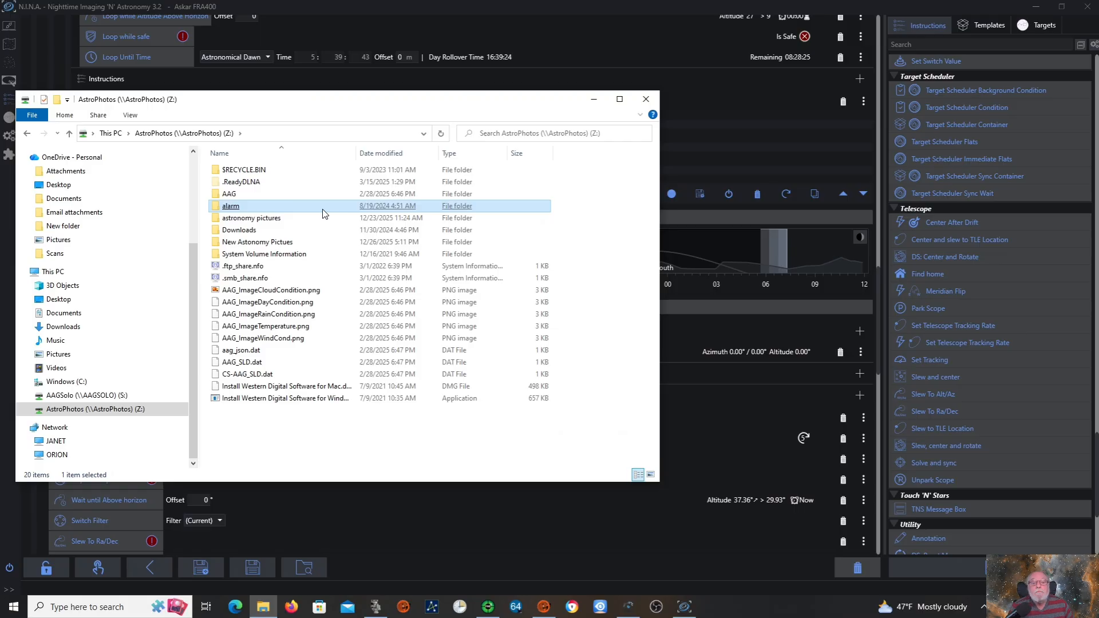
pyautogui.click(284, 221)
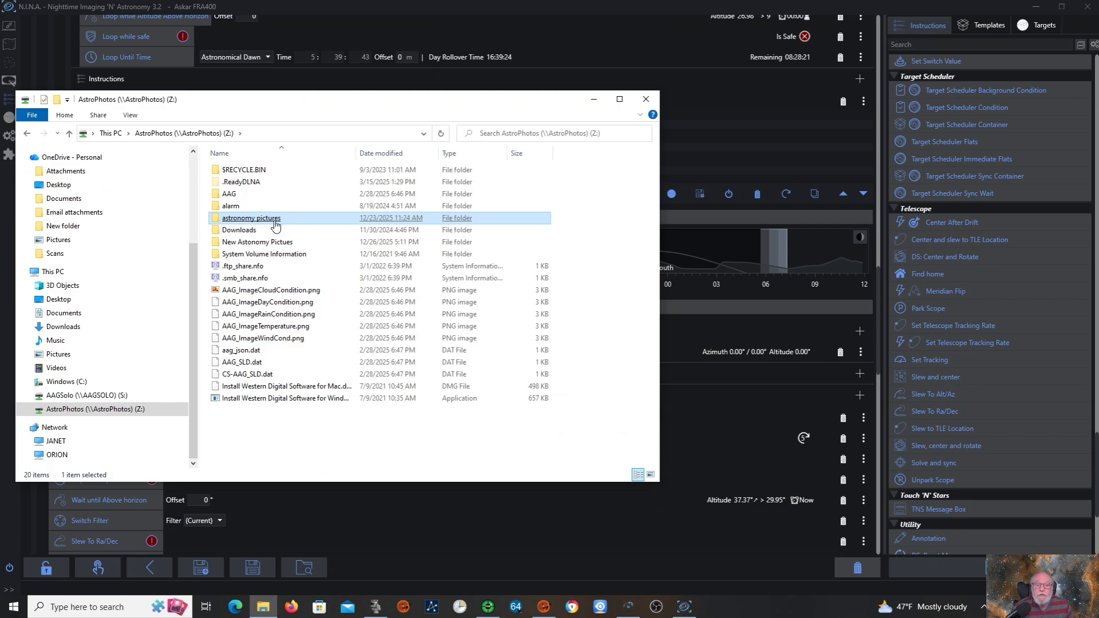
pyautogui.doubleClick(271, 220)
pyautogui.click(270, 220)
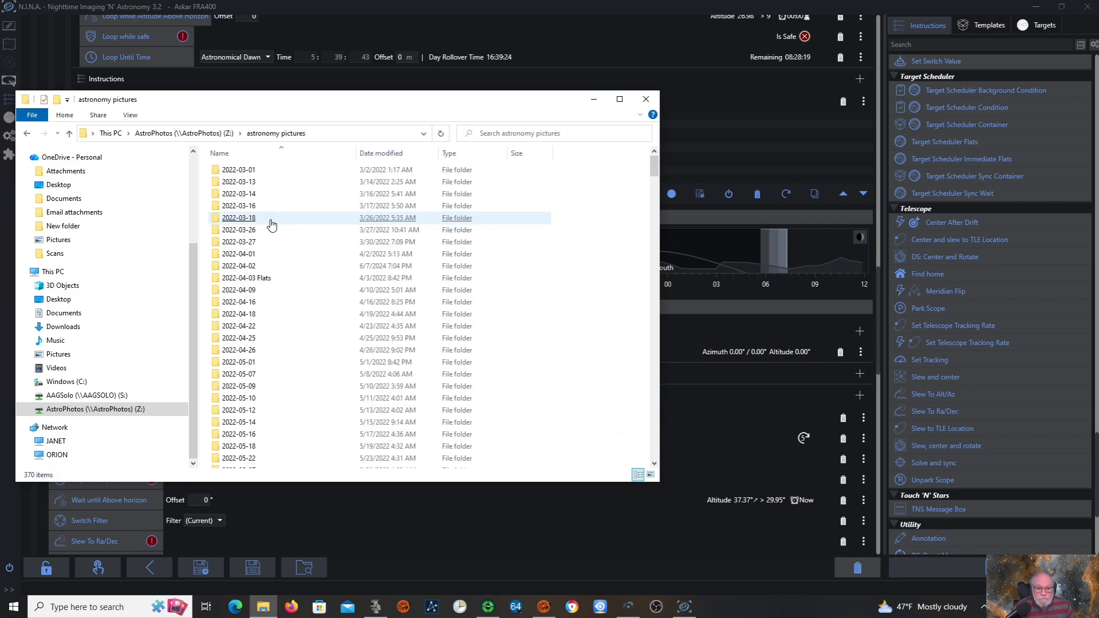
pyautogui.moveTo(654, 171); pyautogui.dragTo(351, 364)
pyautogui.doubleClick(241, 322)
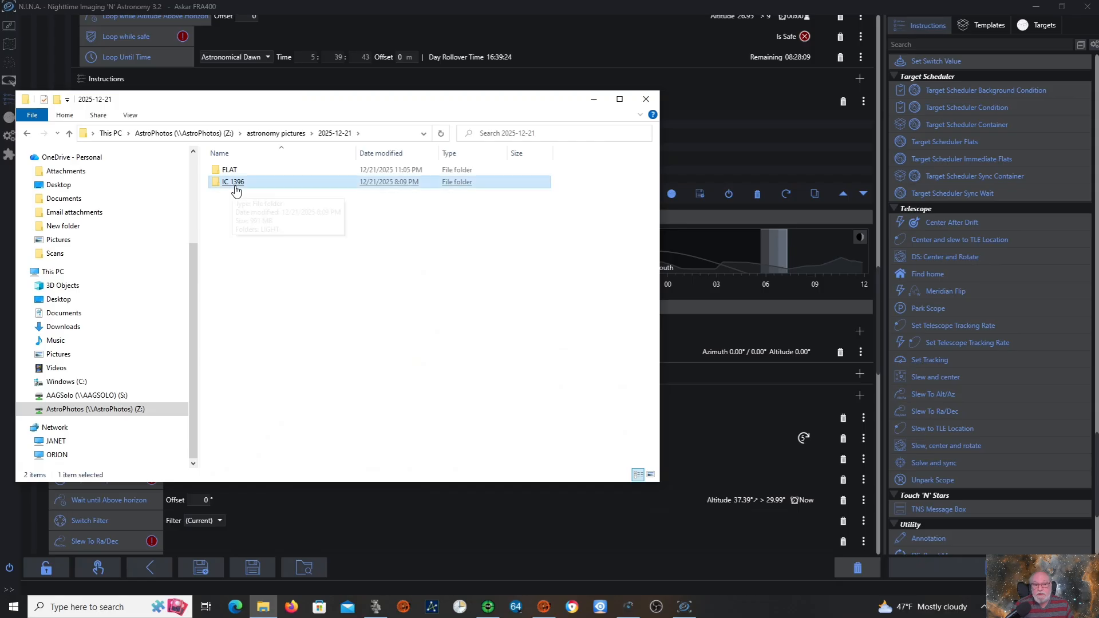
# Step: Open IC 1396 down through LIGHT, GAIN_90 and 300.00, and examine the saved image files in it
pyautogui.doubleClick(234, 184)
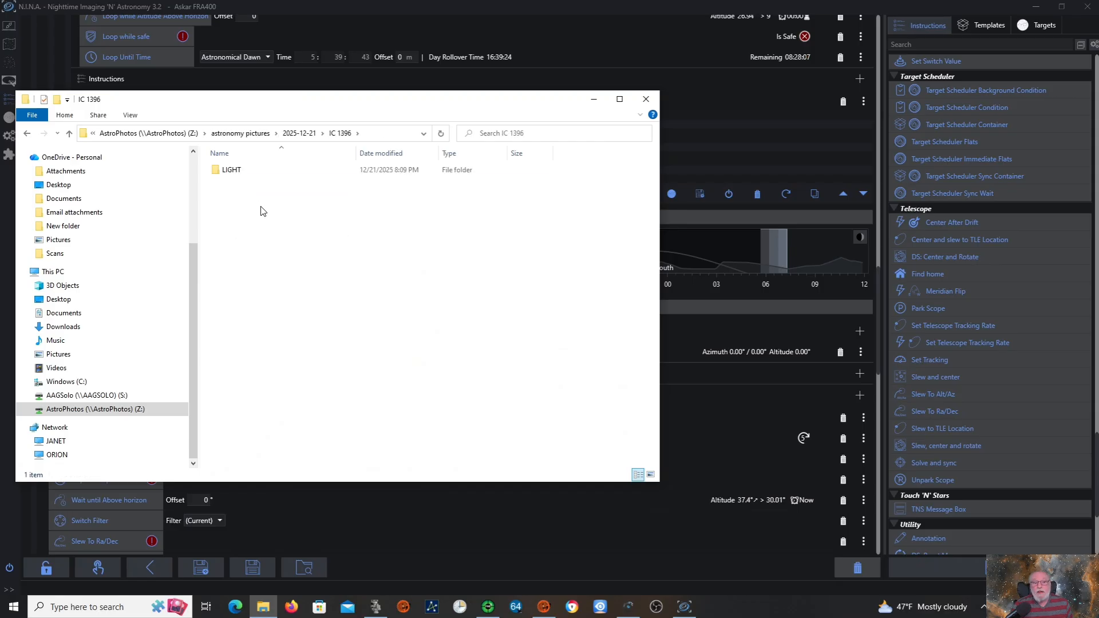
pyautogui.doubleClick(229, 170)
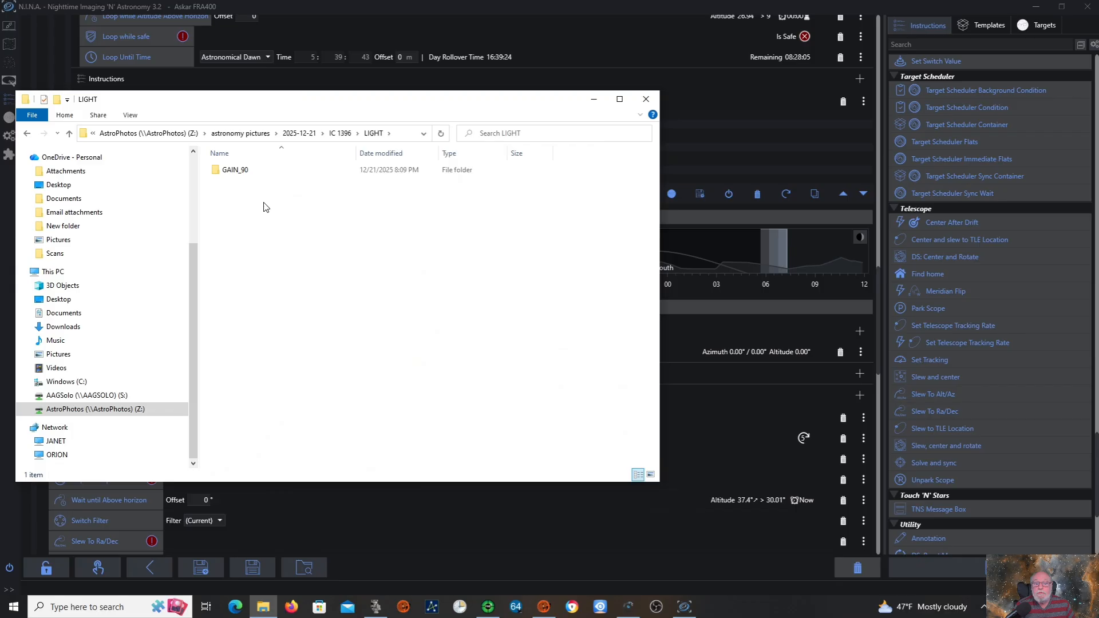
pyautogui.doubleClick(231, 170)
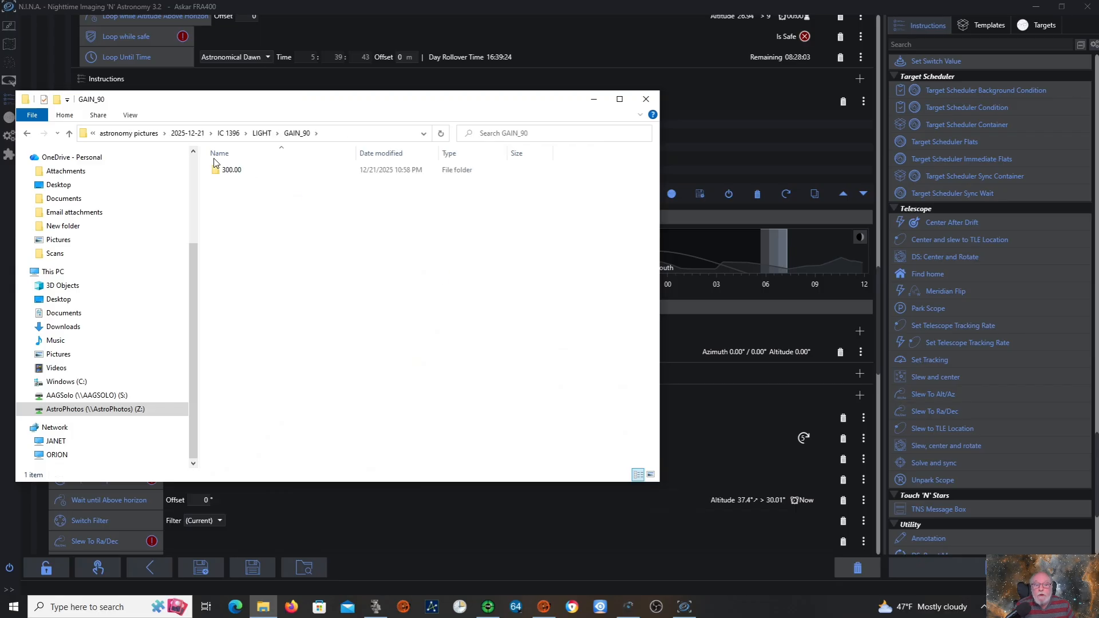
pyautogui.doubleClick(232, 170)
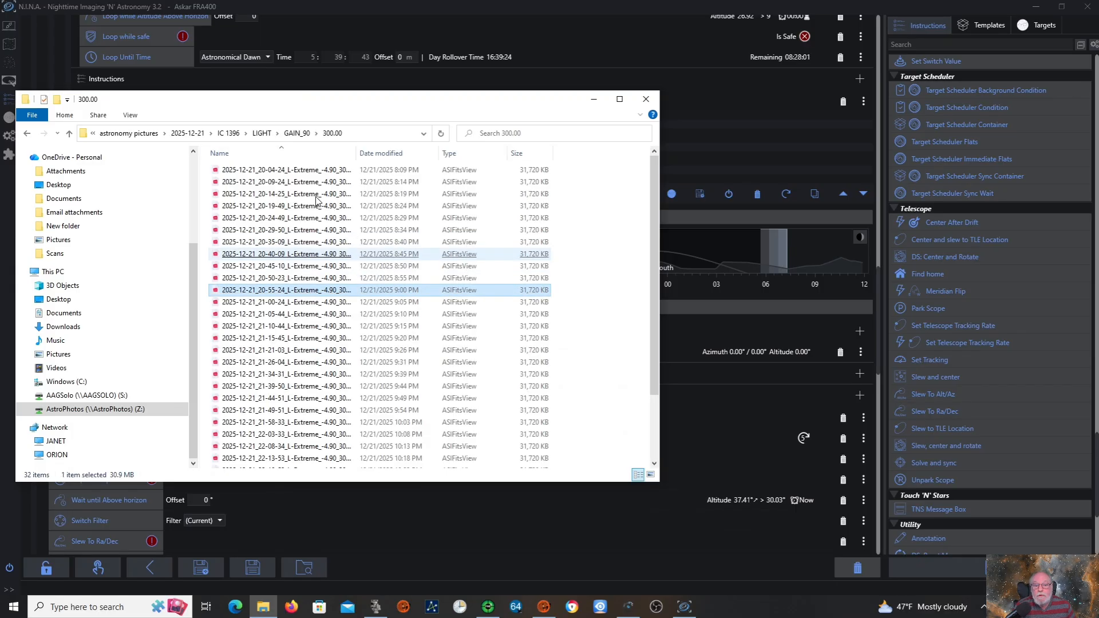
pyautogui.click(276, 207)
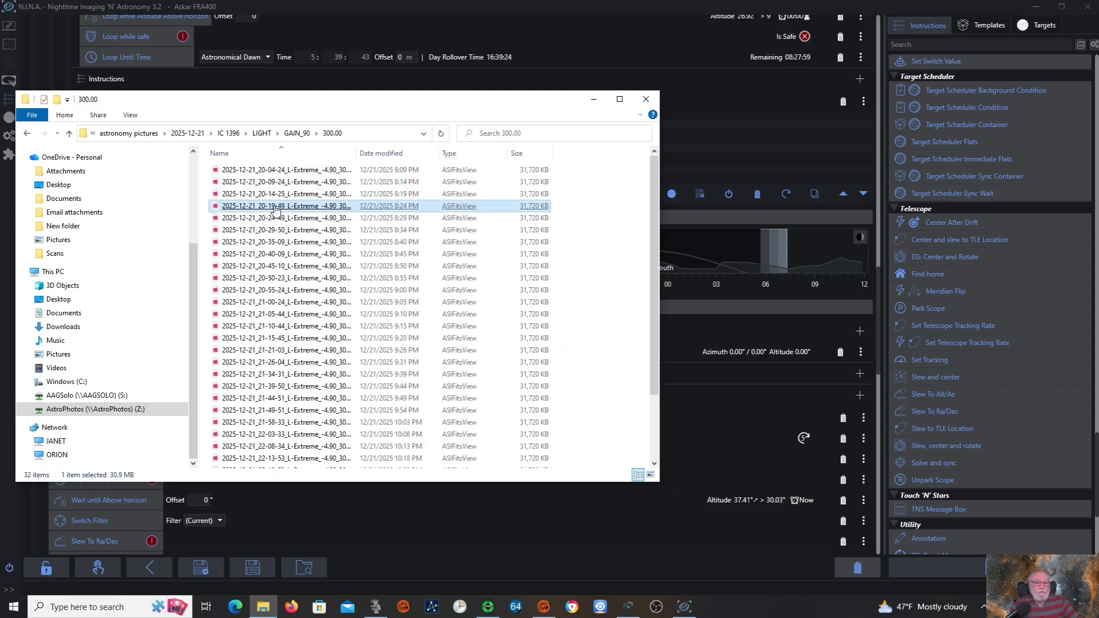
pyautogui.click(283, 255)
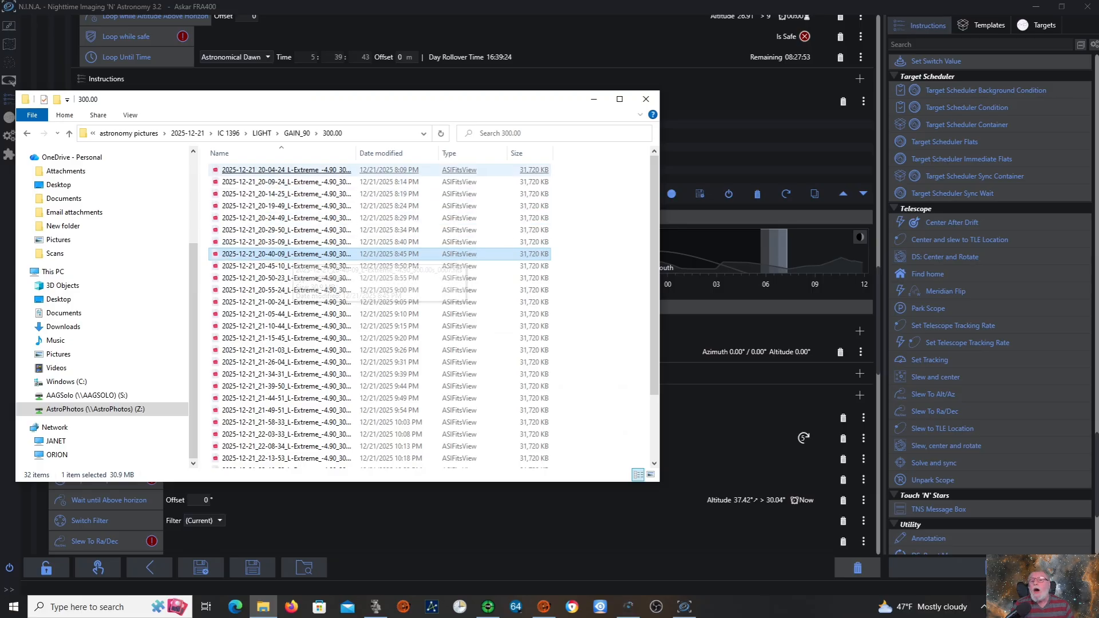
pyautogui.click(255, 173)
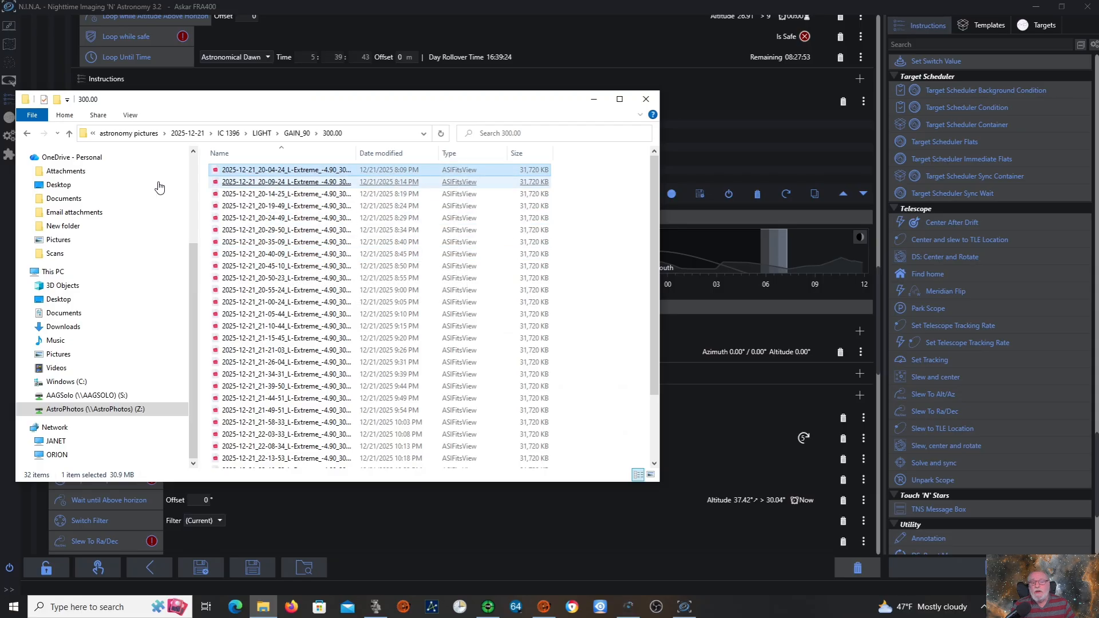
# Step: Go back up to the 2025-12-21 folder, check the IC 1396 target folder, and minimize File Explorer
pyautogui.click(69, 134)
pyautogui.click(69, 134)
pyautogui.click(69, 134)
pyautogui.click(70, 134)
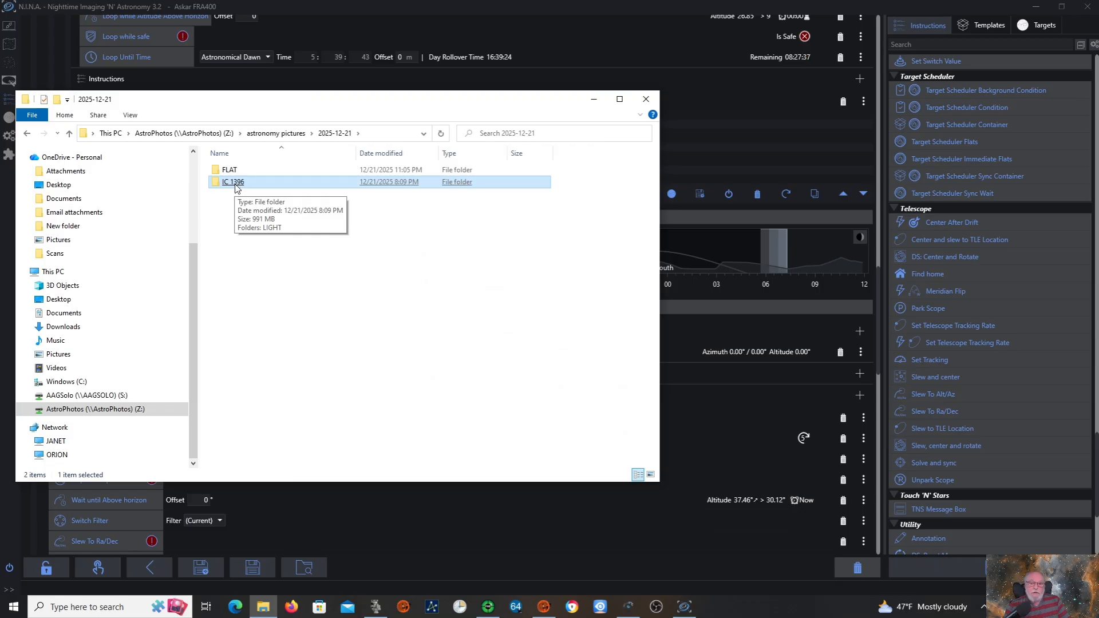
pyautogui.click(594, 100)
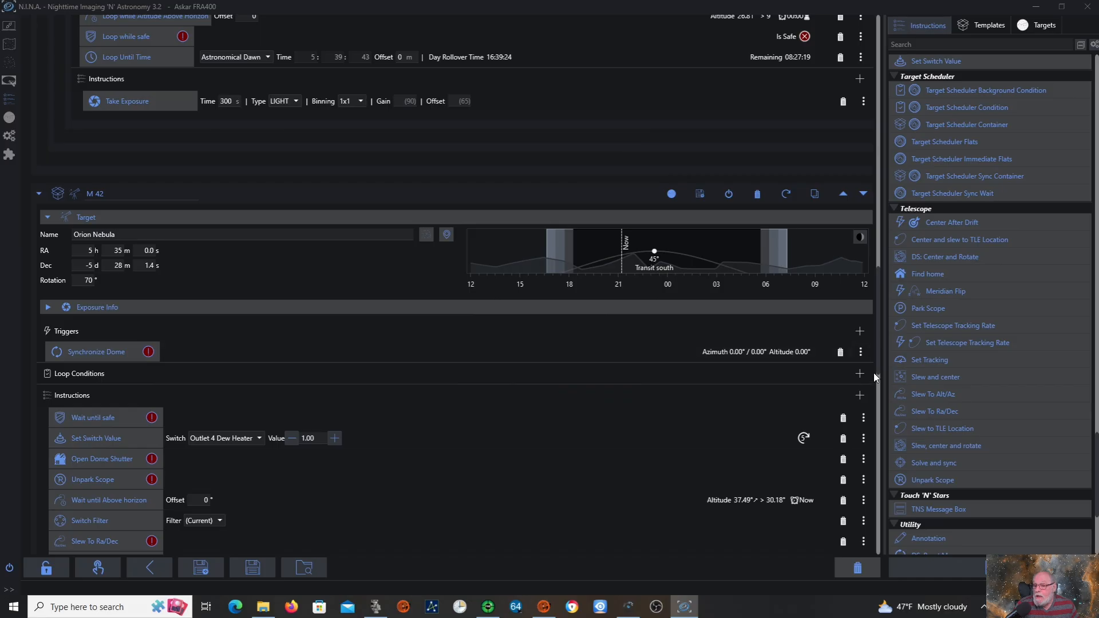
# Step: Check the sequence title and the existing JSON files in the Askar save folder, and cancel saving the complete sequence
pyautogui.moveTo(878, 360); pyautogui.dragTo(885, 7)
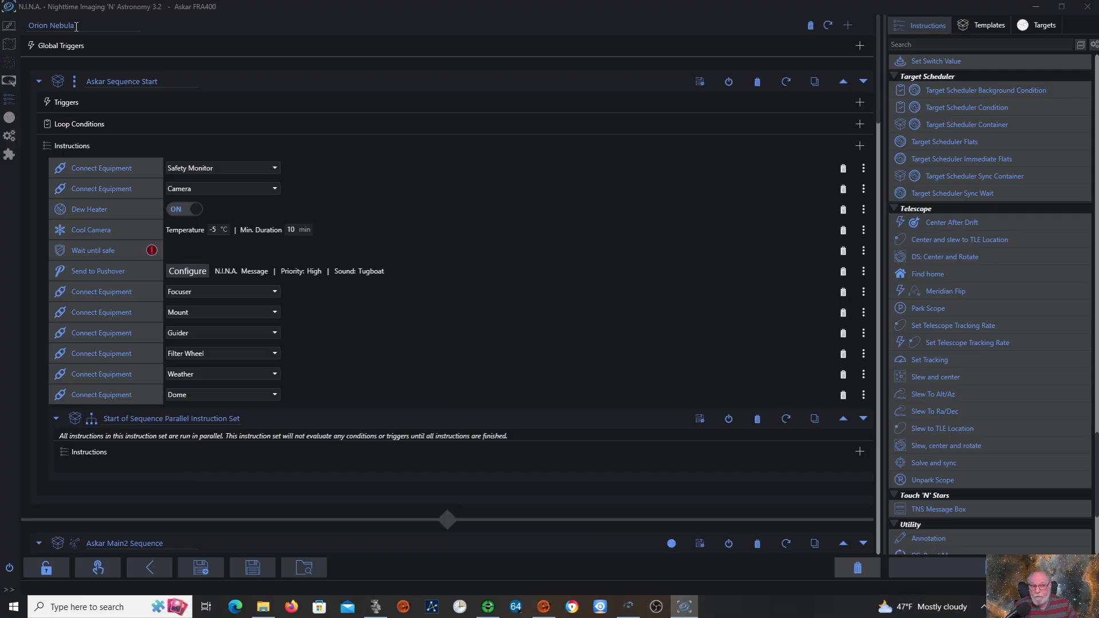
pyautogui.click(204, 568)
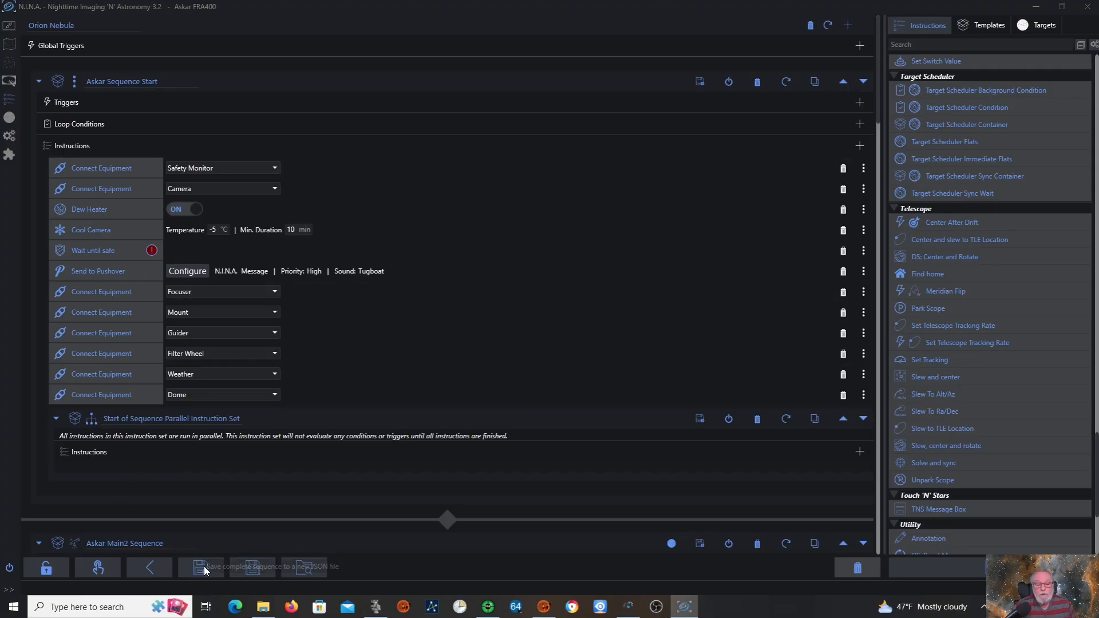
pyautogui.doubleClick(127, 84)
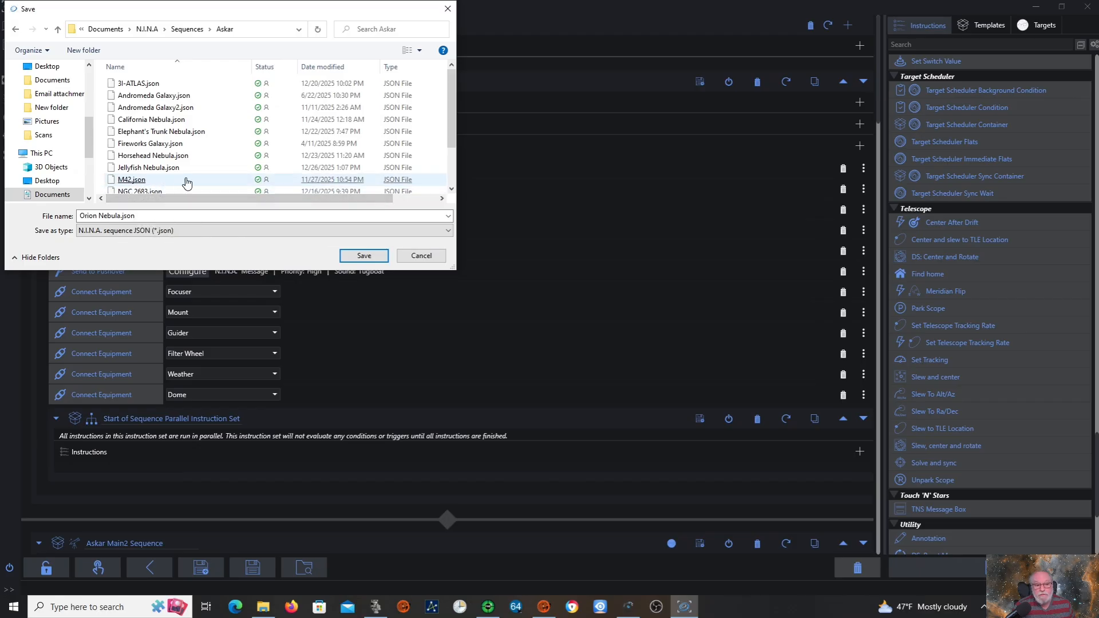
pyautogui.press('Tab')
pyautogui.moveTo(452, 112); pyautogui.dragTo(453, 84)
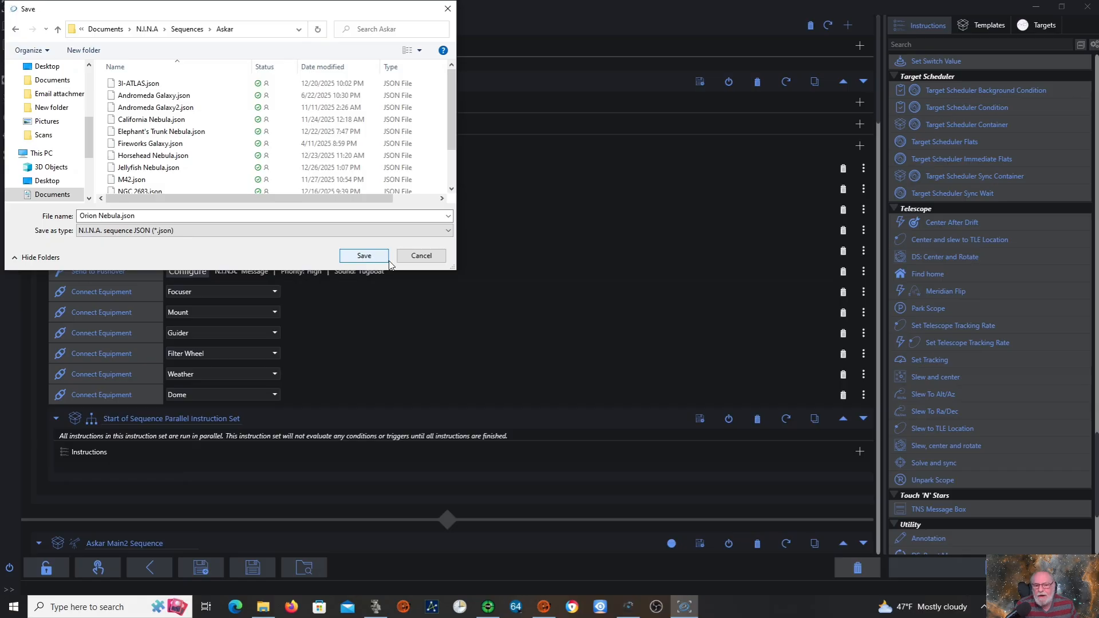
pyautogui.click(426, 258)
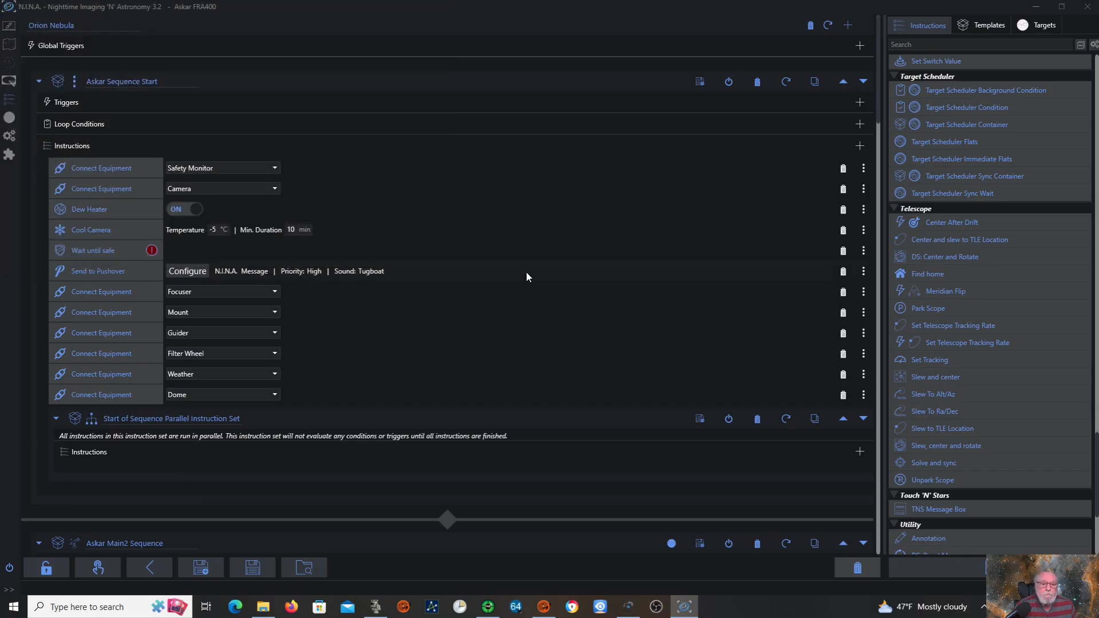
# Step: Look through the options pages and examine the image file path and file pattern in the imaging File settings
pyautogui.click(9, 137)
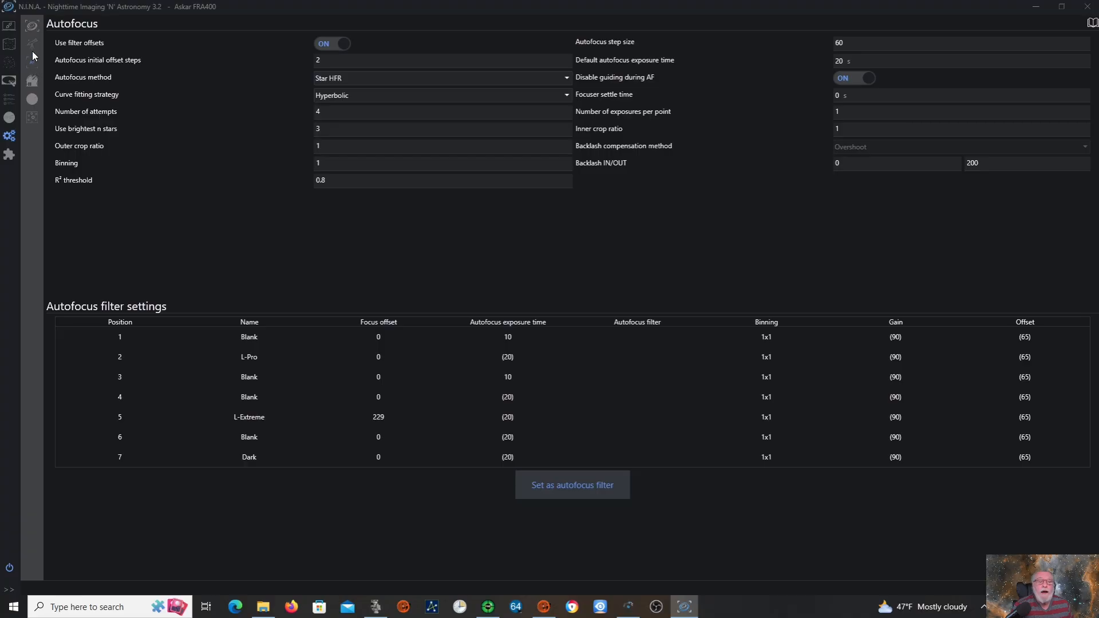
pyautogui.click(31, 33)
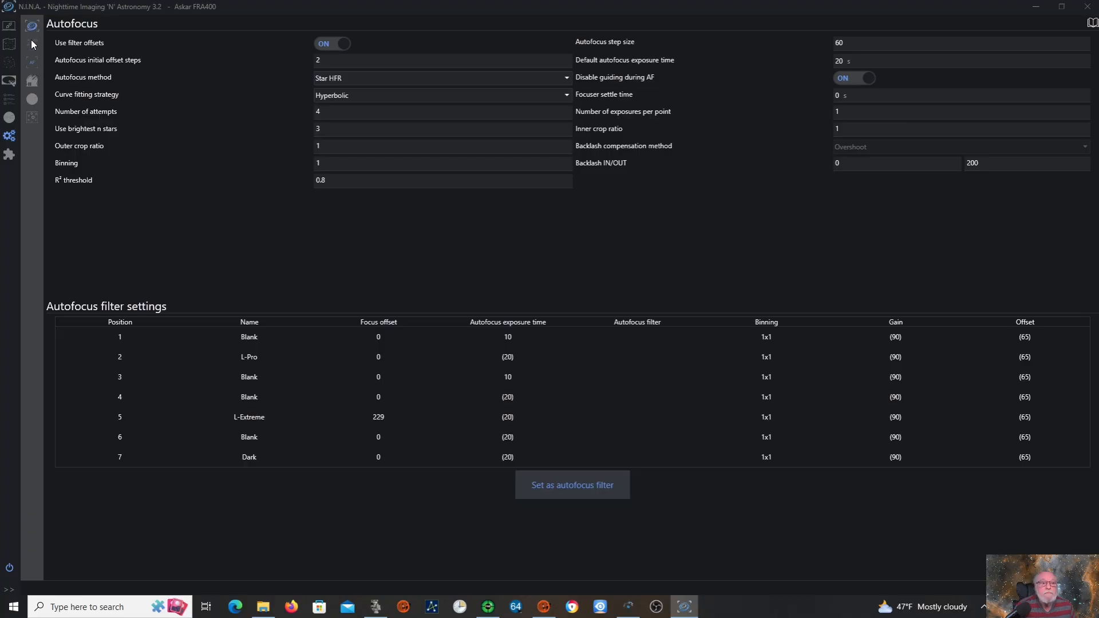
pyautogui.click(31, 40)
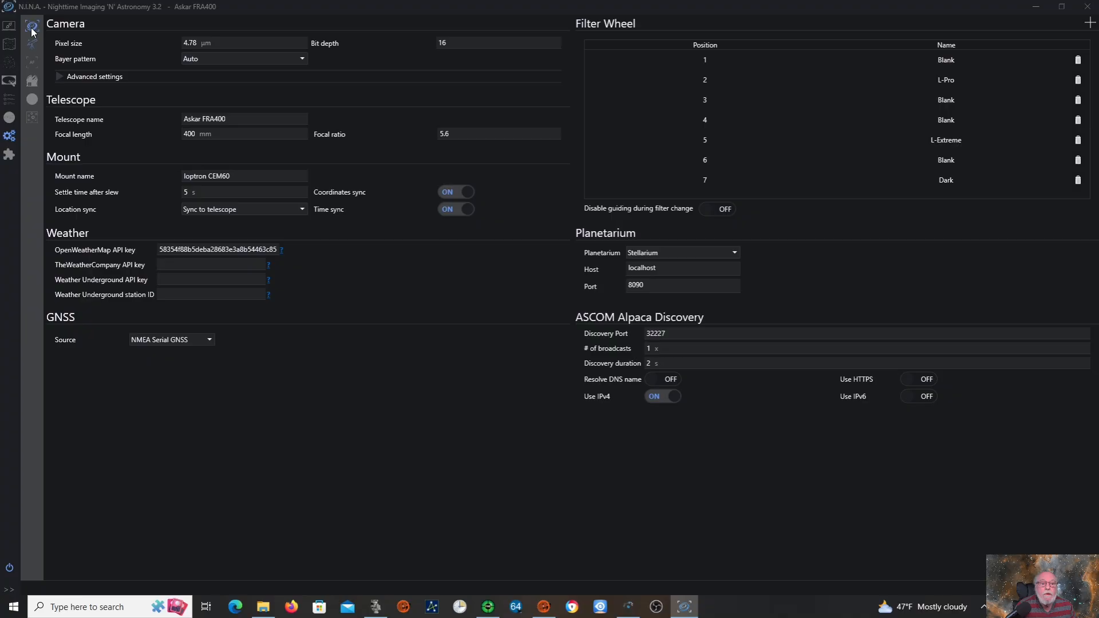
pyautogui.click(31, 29)
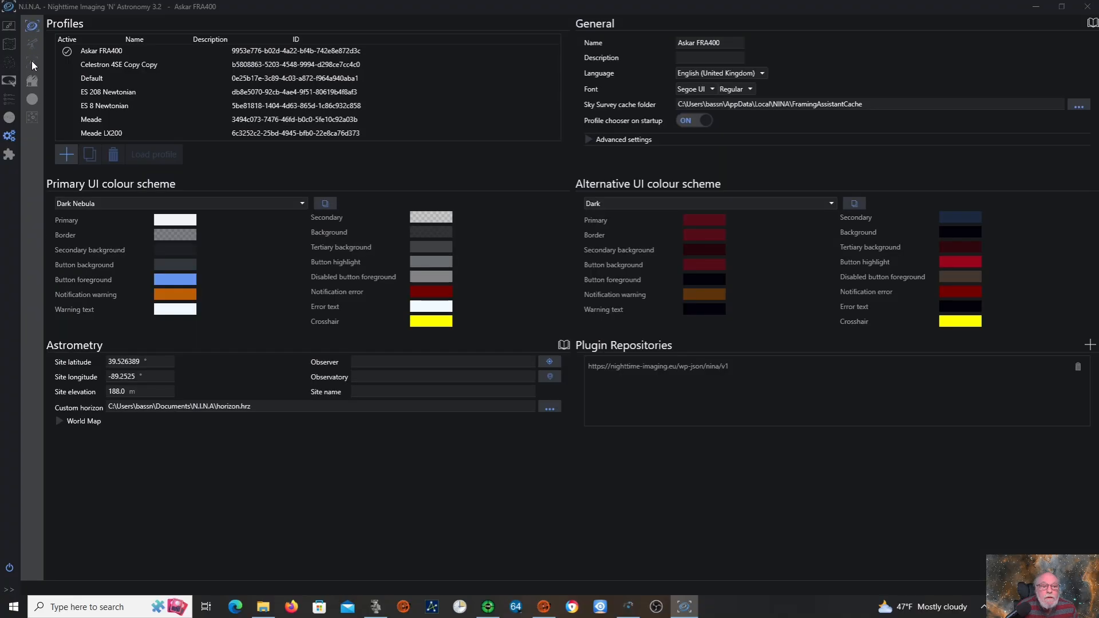
pyautogui.click(33, 101)
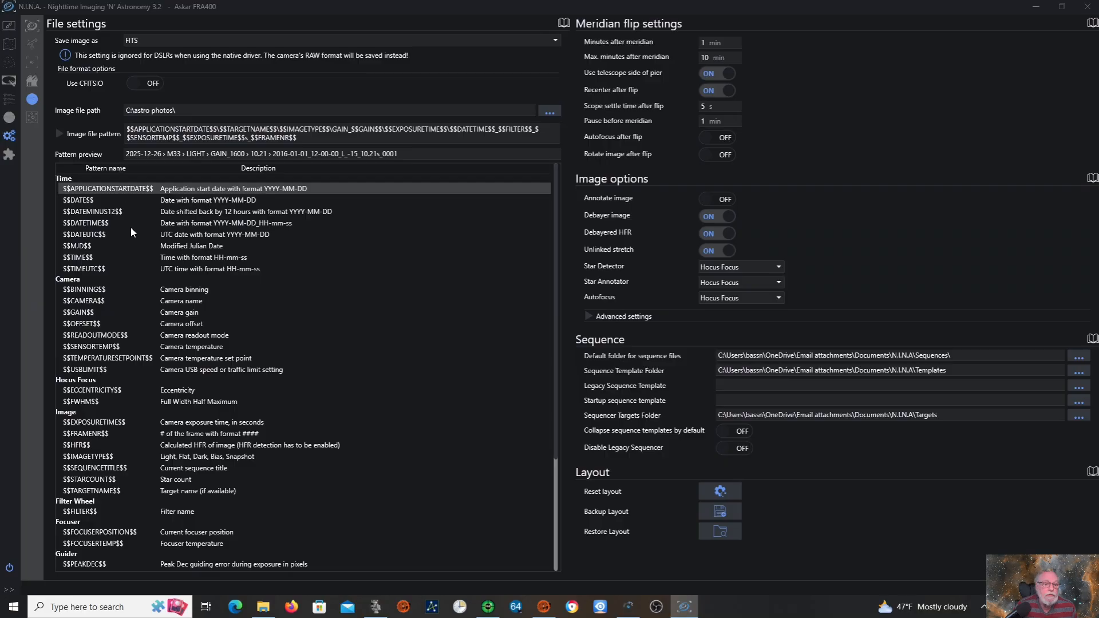
pyautogui.click(305, 191)
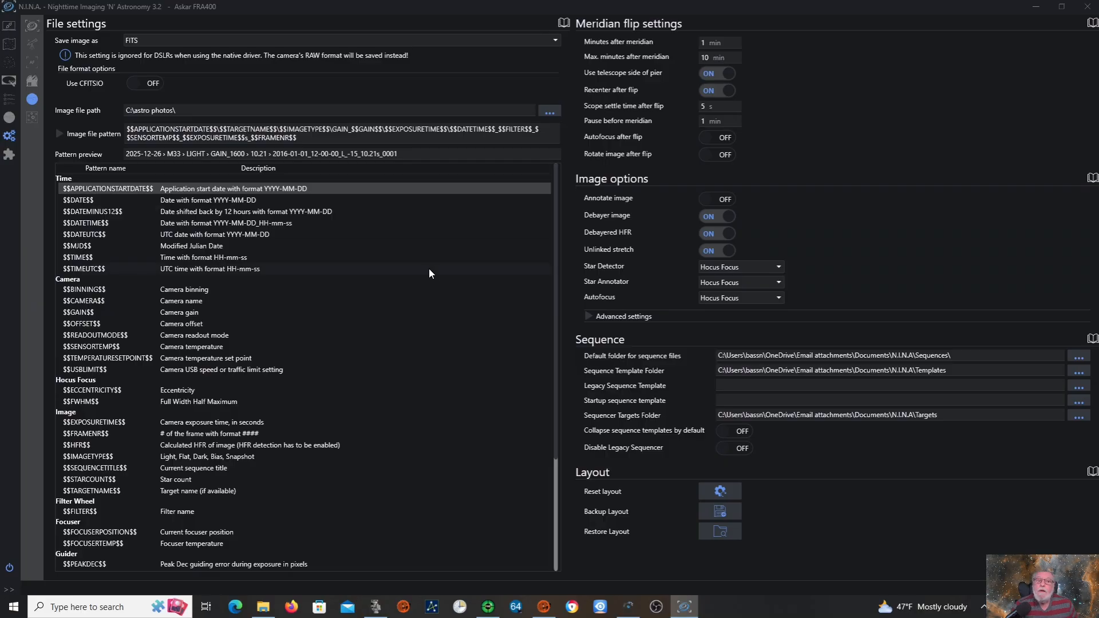
# Step: Exit N.I.N.A., discarding the unsaved sequence changes and leaving despite the connected camera
pyautogui.click(1089, 12)
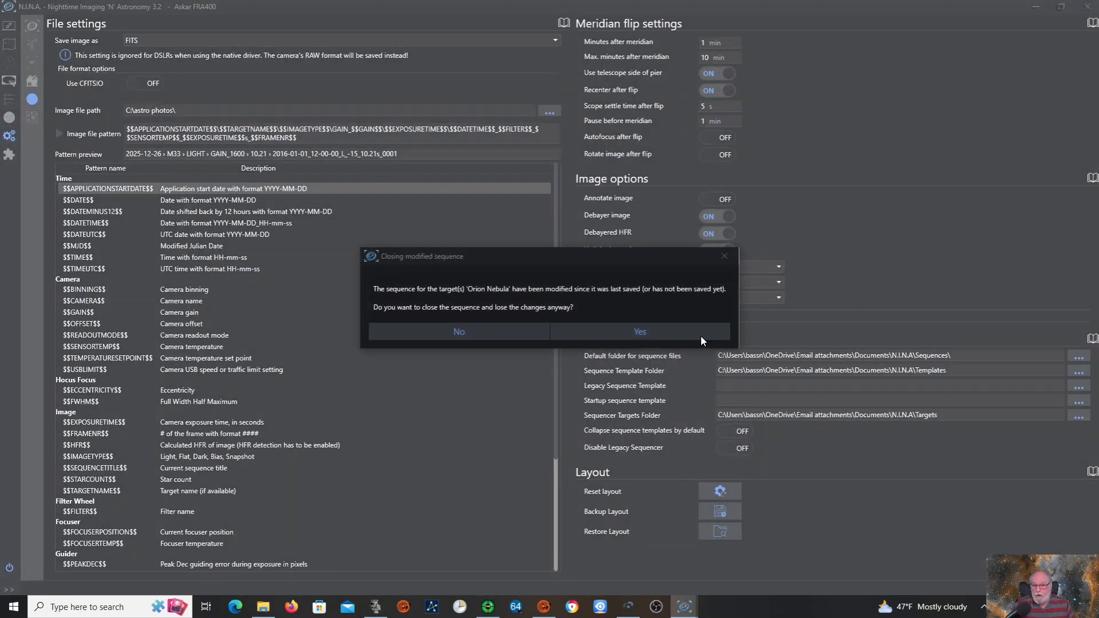
pyautogui.click(659, 332)
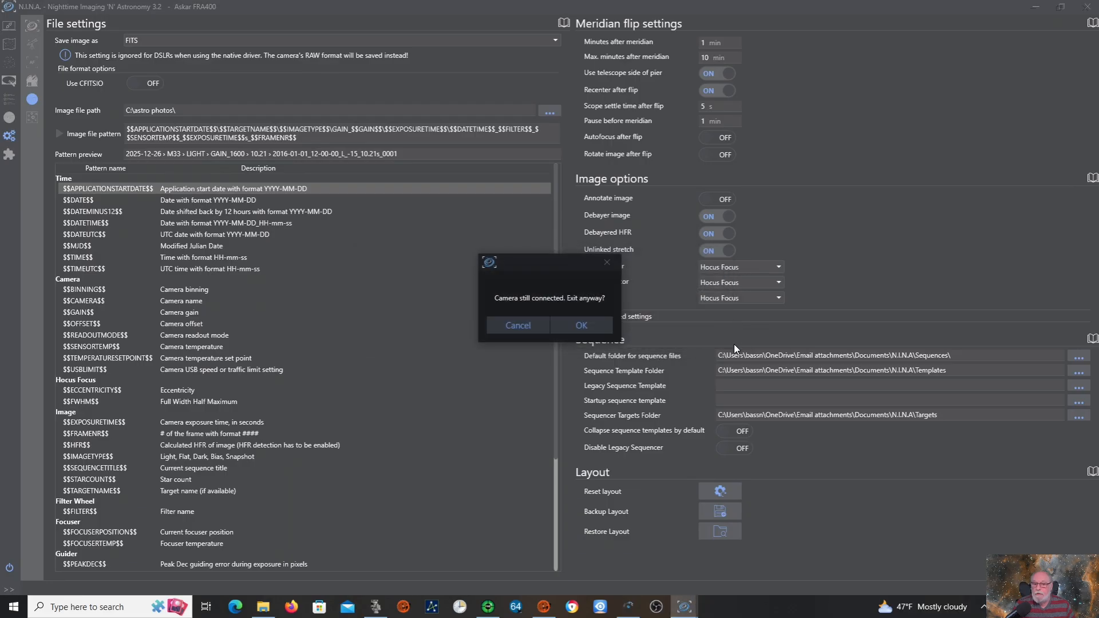
pyautogui.click(589, 324)
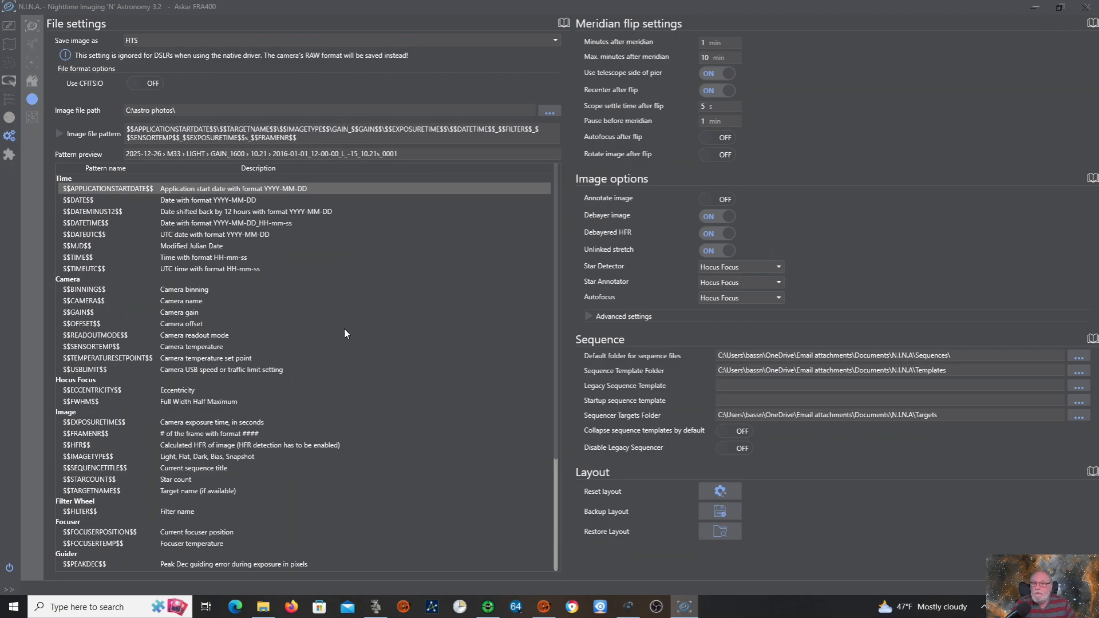